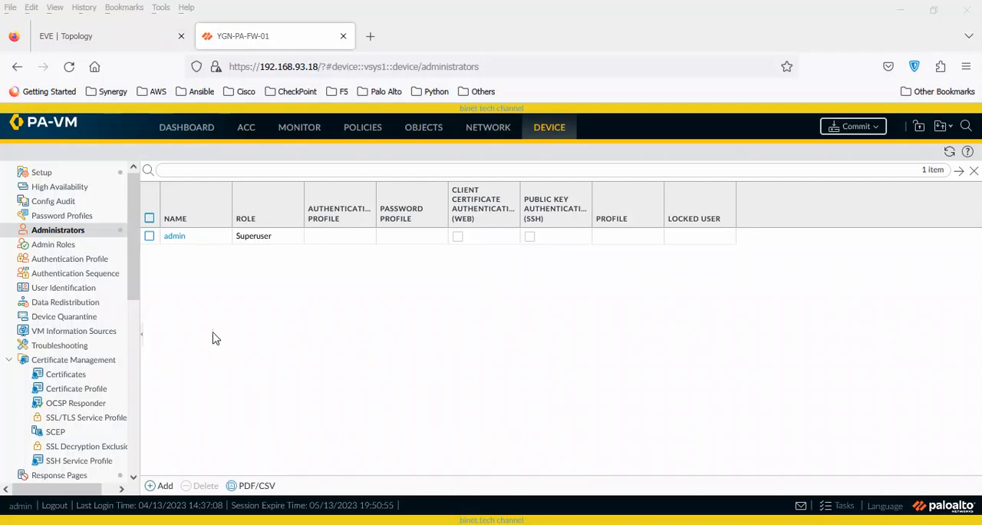
# Collapse the Certificate Management section in the device navigation tree.
pyautogui.moveTo(137, 238); pyautogui.dragTo(139, 241)
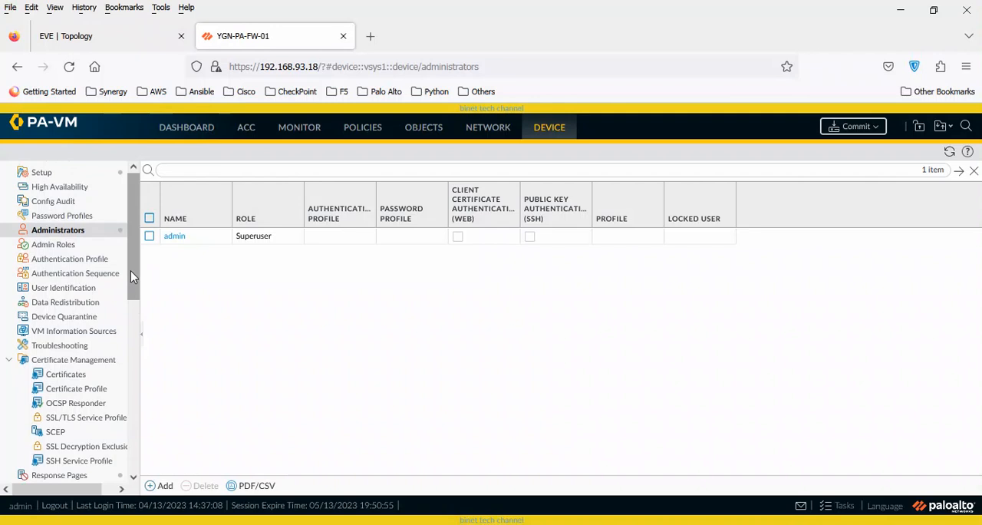
pyautogui.moveTo(131, 271); pyautogui.dragTo(136, 420)
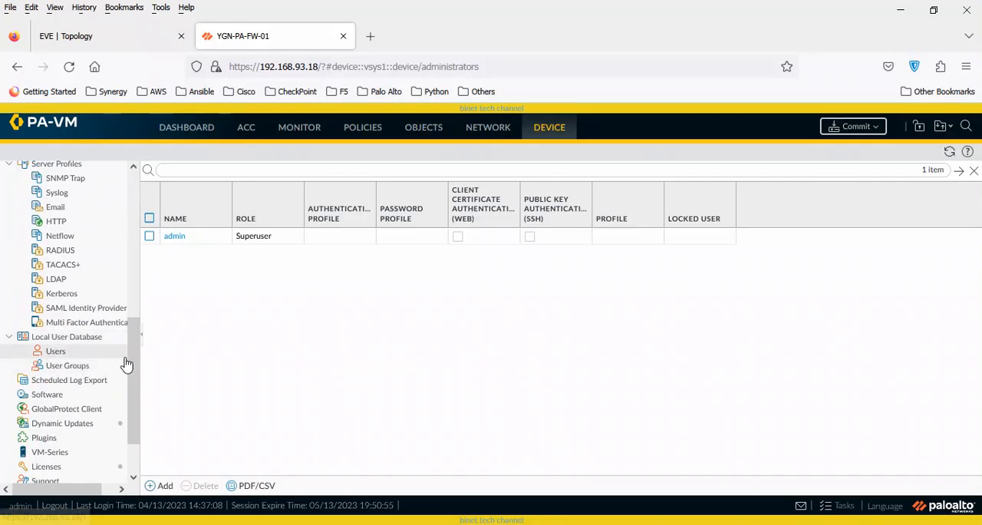
pyautogui.moveTo(129, 361); pyautogui.dragTo(141, 228)
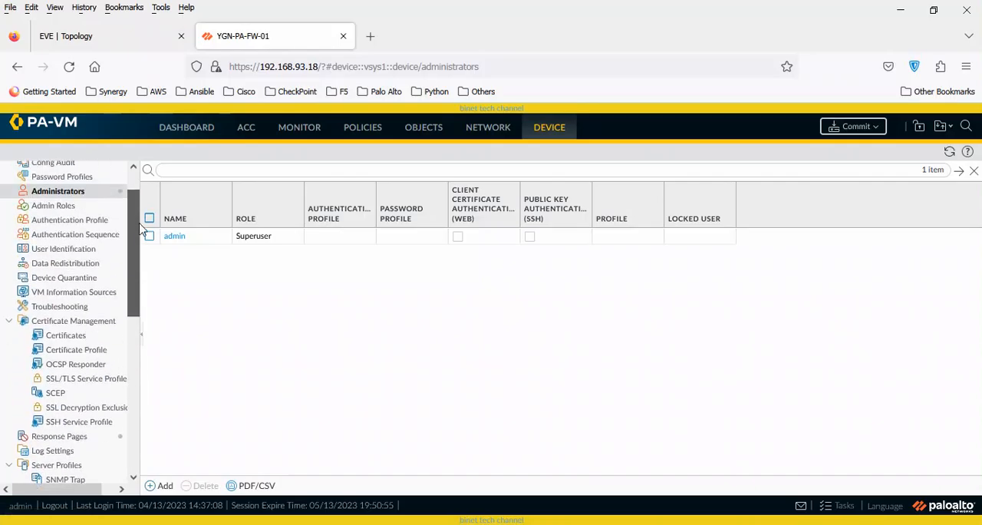
pyautogui.click(8, 321)
pyautogui.scroll(1, 142, 223)
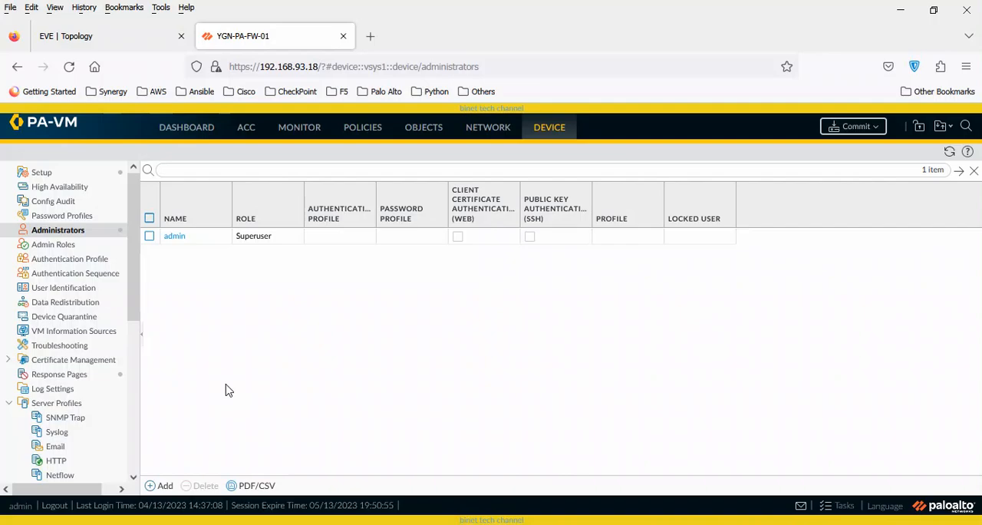
# Start a new administrator account named mgmg and enter its password in both the Password and Confirm Password fields.
pyautogui.click(163, 485)
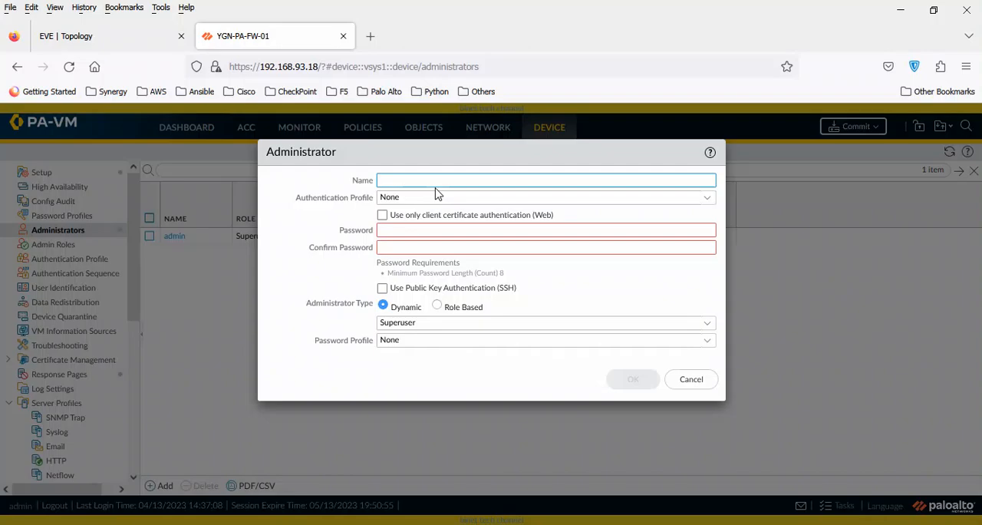
pyautogui.write('mgmg')
pyautogui.doubleClick(406, 178)
pyautogui.moveTo(437, 185); pyautogui.dragTo(361, 181)
pyautogui.click(443, 230)
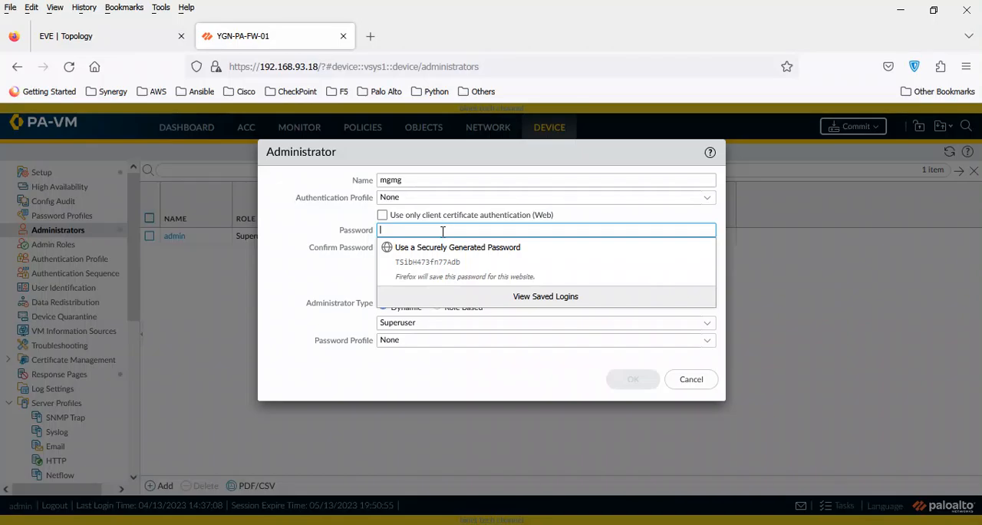
pyautogui.write('••')
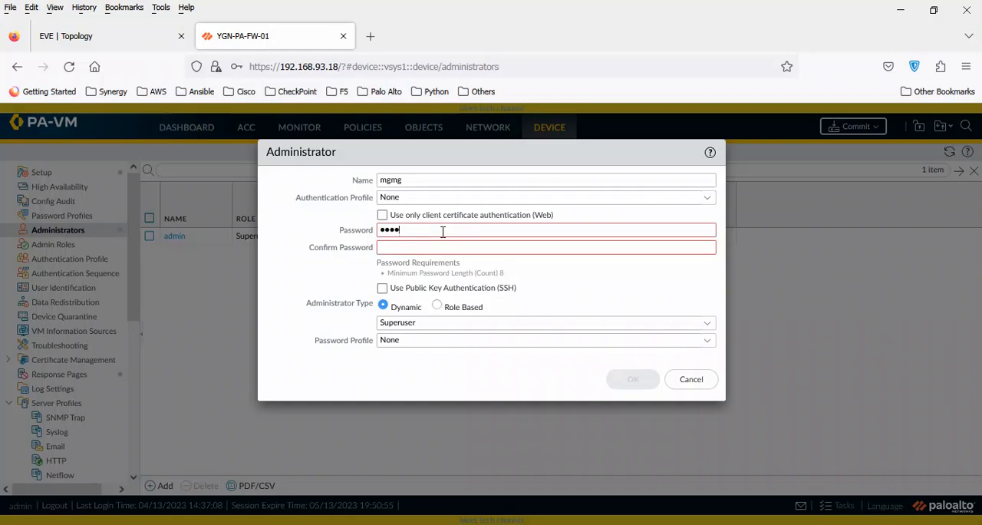
pyautogui.write('••')
pyautogui.press('Tab')
pyautogui.write('••••••••')
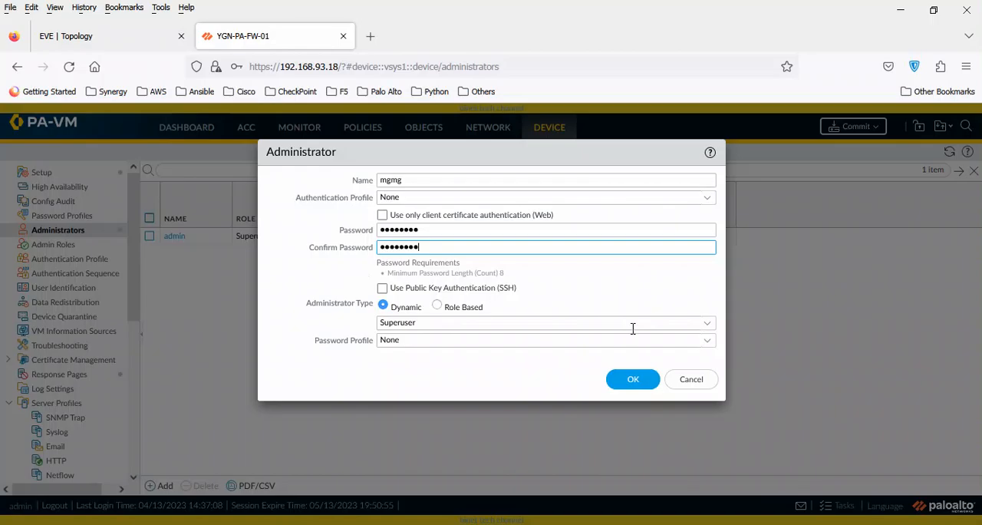
# Give the new administrator the dynamic Device administrator role and save the account.
pyautogui.click(707, 331)
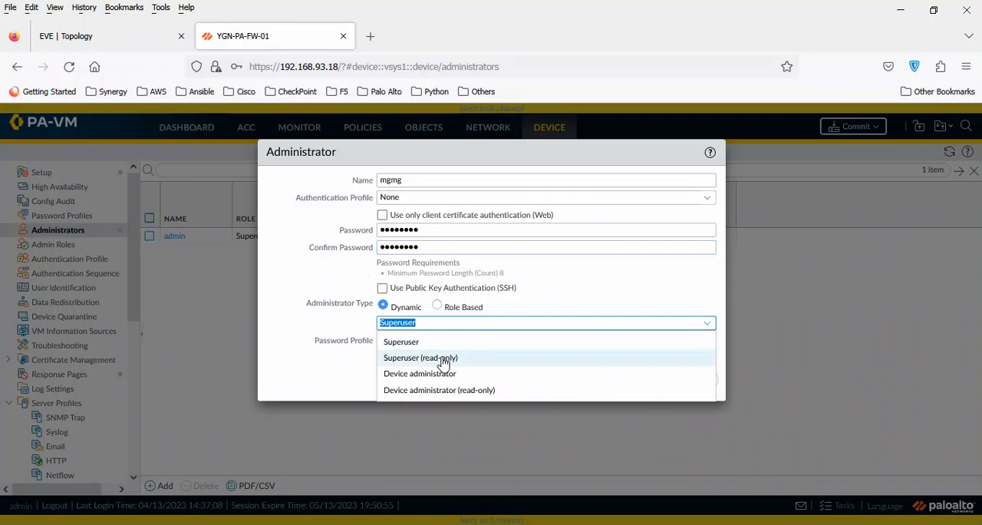
pyautogui.click(290, 285)
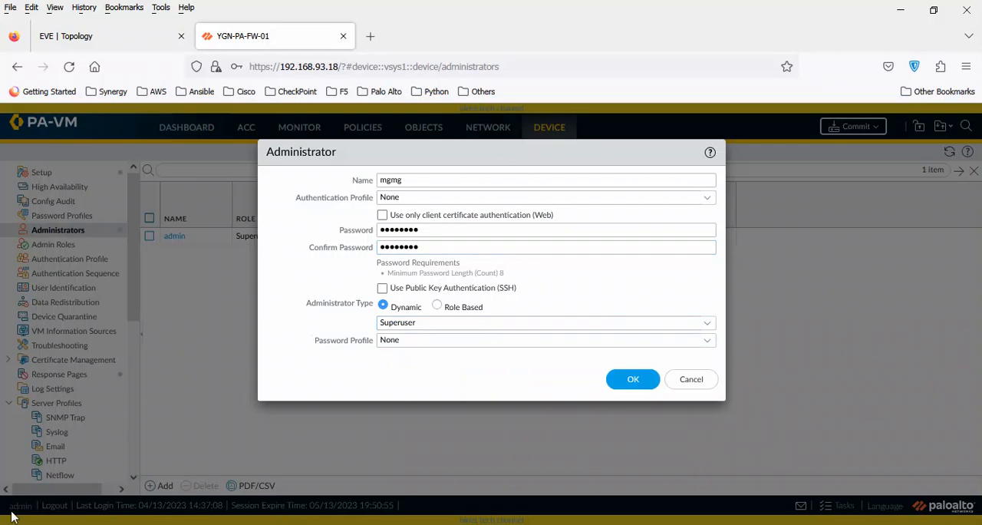
pyautogui.moveTo(494, 156)
pyautogui.mouseDown()
pyautogui.moveTo(493, 179)
pyautogui.moveTo(513, 155)
pyautogui.mouseUp()
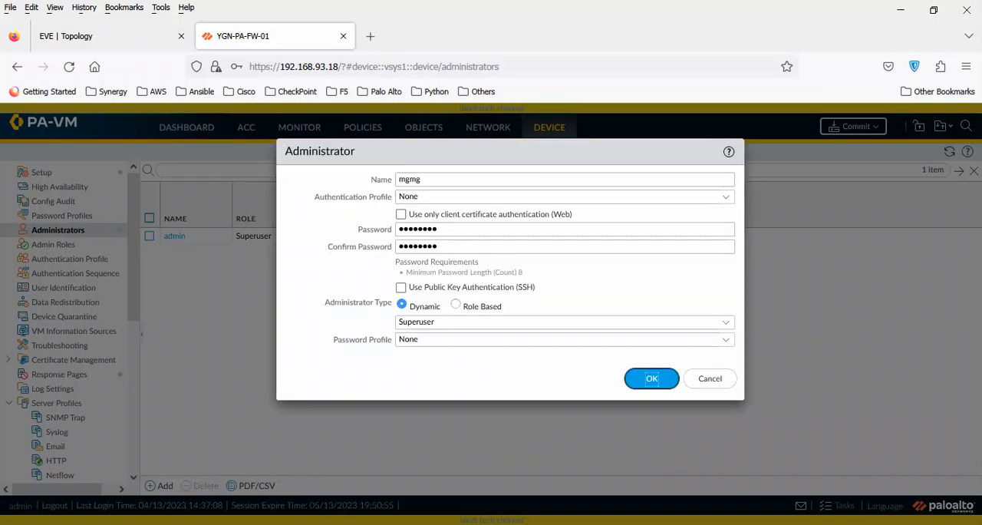
pyautogui.click(726, 326)
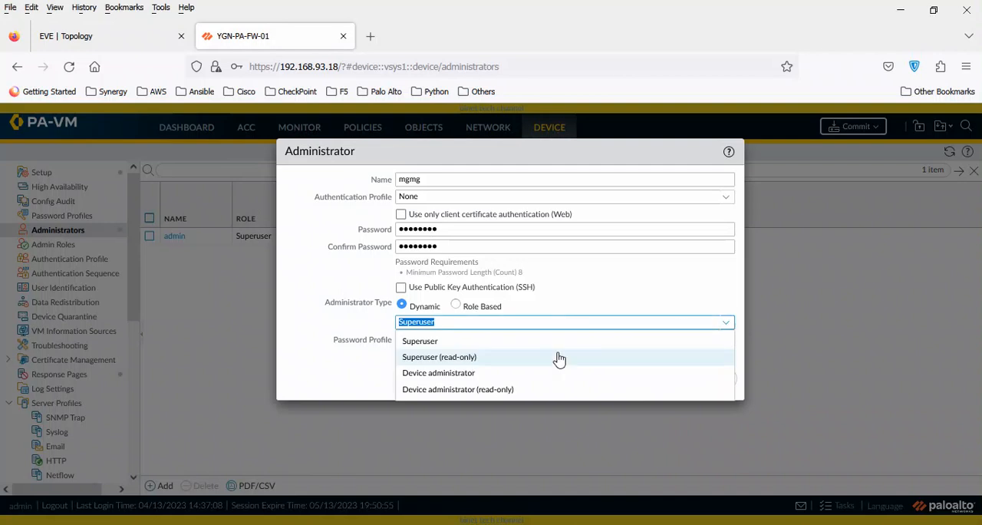
pyautogui.click(471, 374)
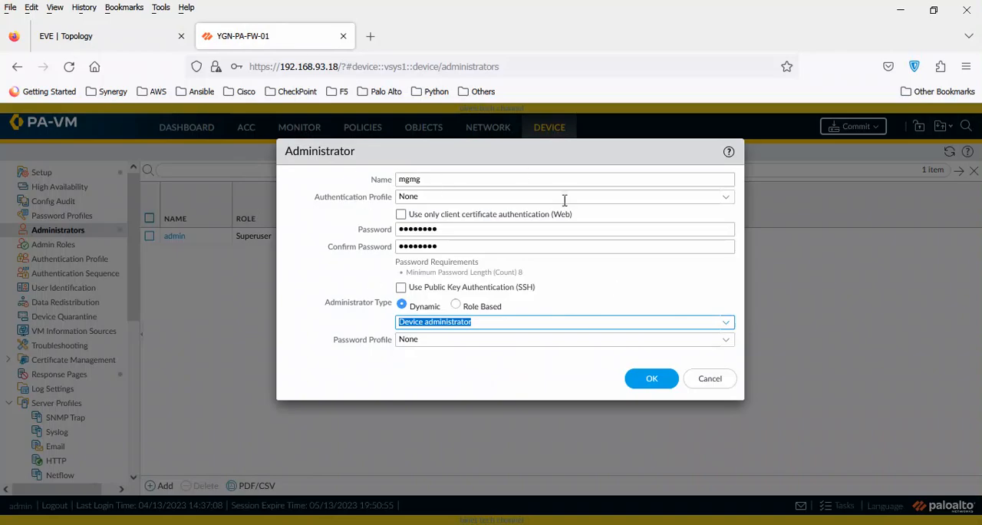
pyautogui.click(434, 366)
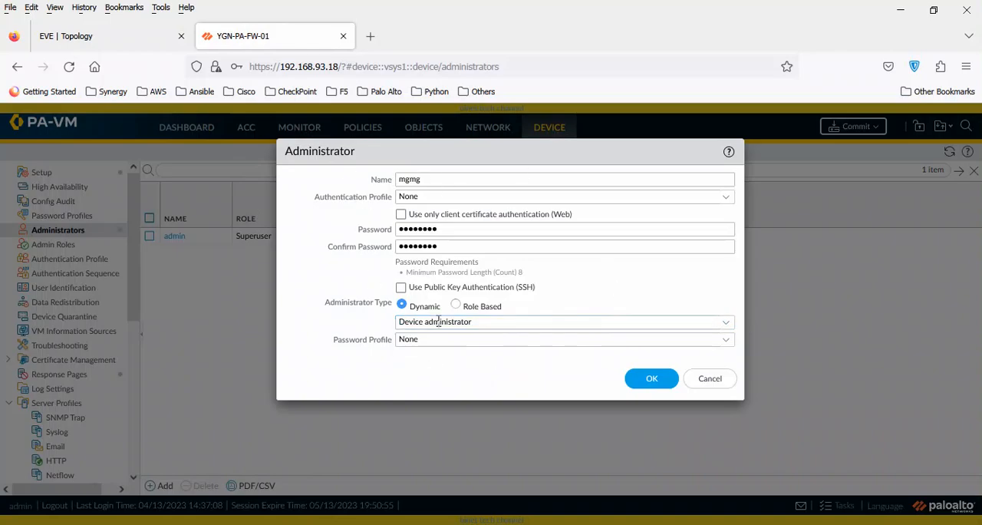
pyautogui.click(649, 383)
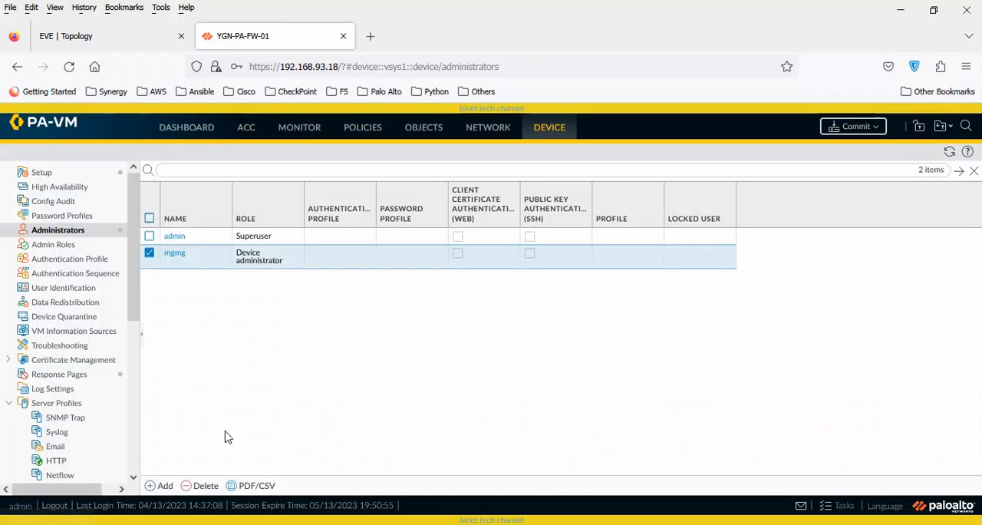
pyautogui.click(165, 488)
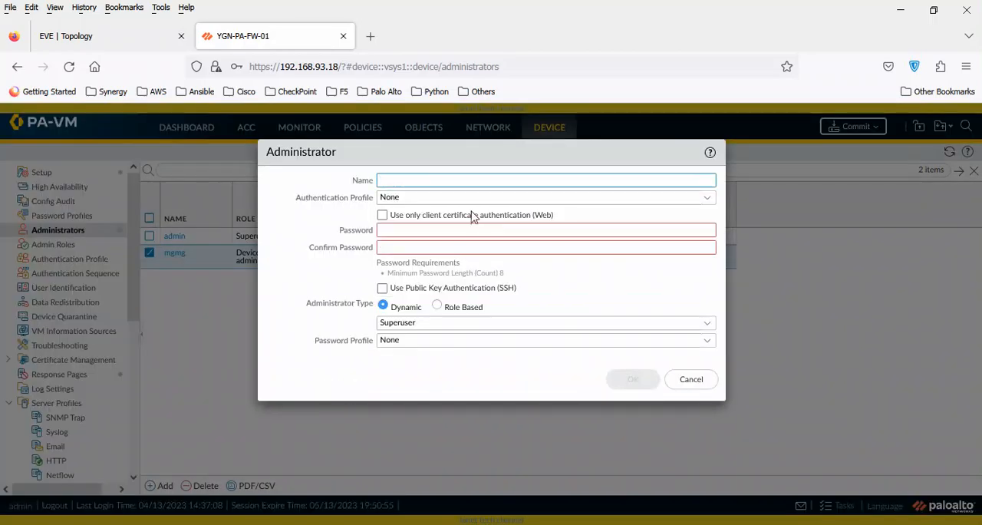
pyautogui.write('aungaung')
pyautogui.click(438, 307)
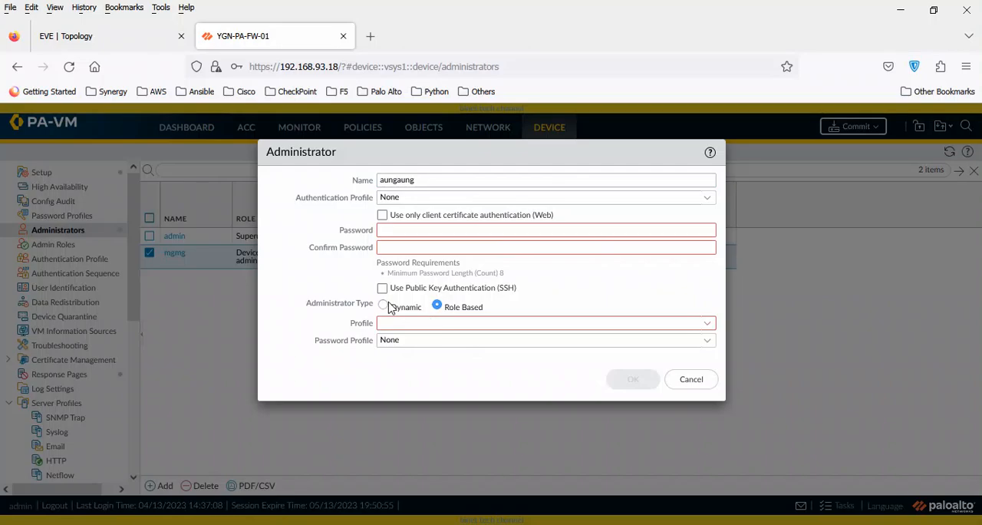
pyautogui.click(709, 323)
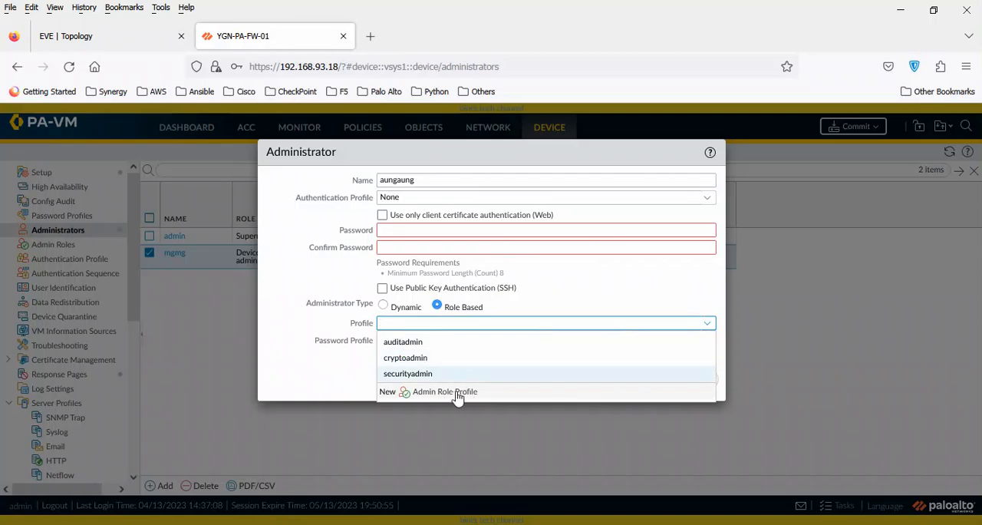
pyautogui.click(322, 383)
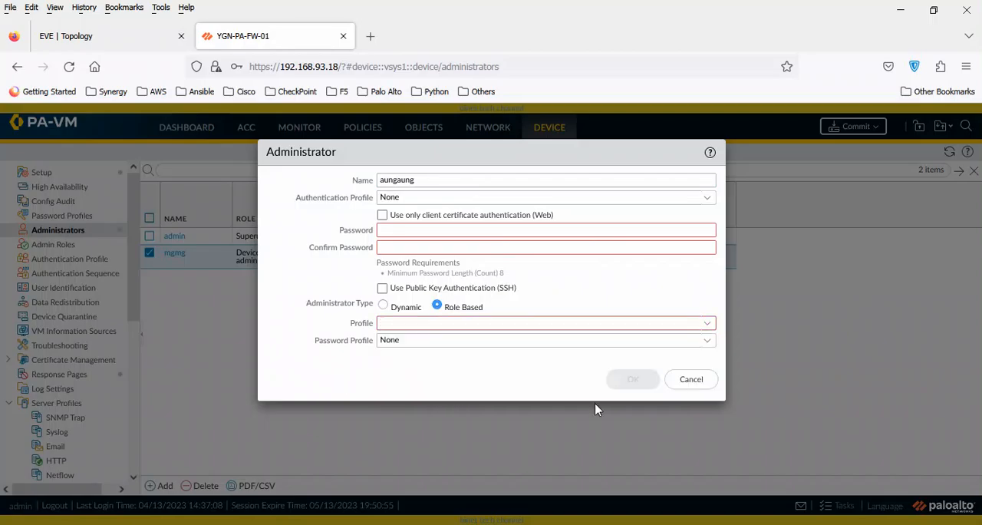
pyautogui.click(697, 383)
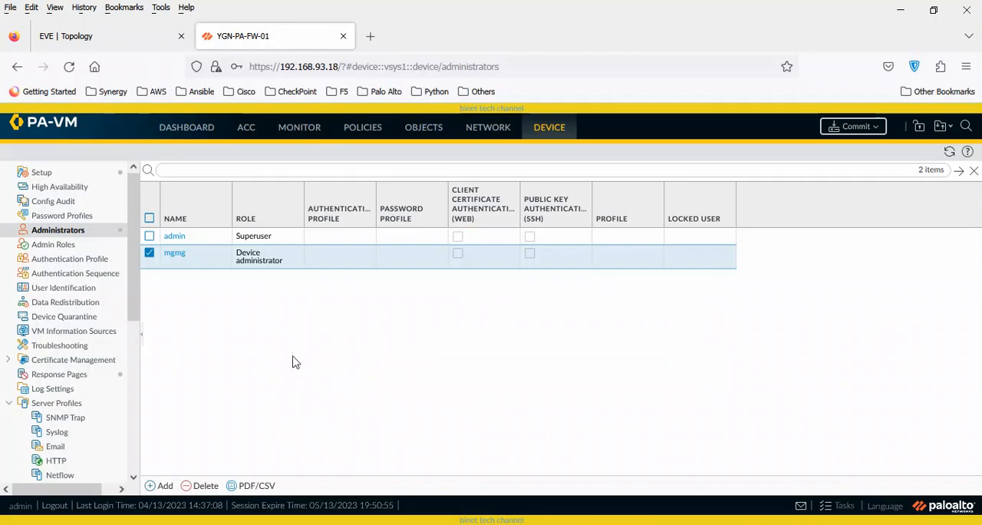
# Start a new admin role profile named Level1 with the description <<<For-Junior>>>.
pyautogui.click(69, 245)
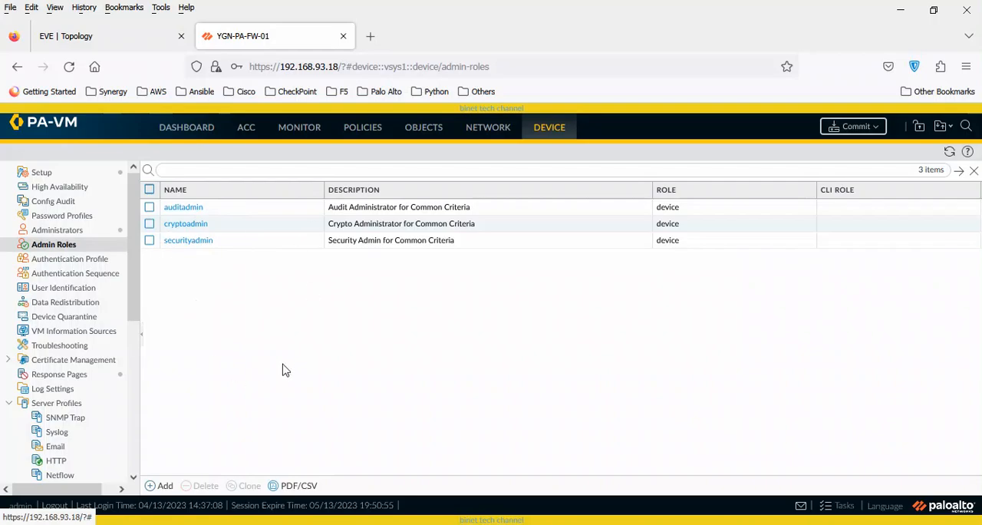
pyautogui.click(166, 489)
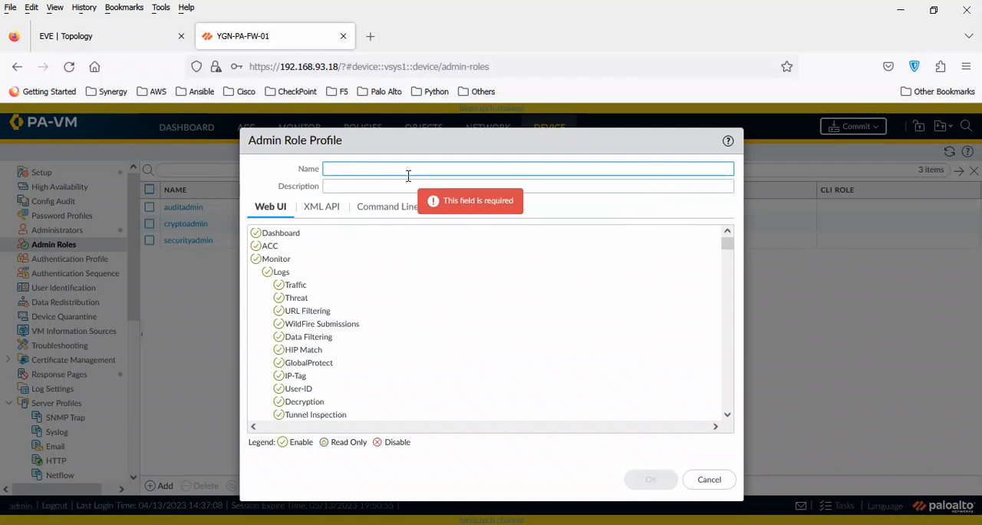
pyautogui.write('Level1')
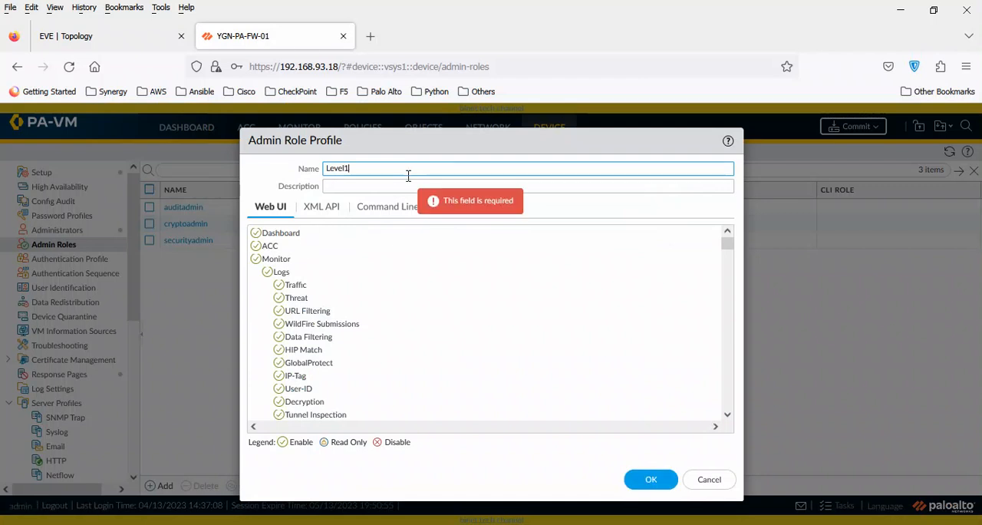
pyautogui.click(396, 185)
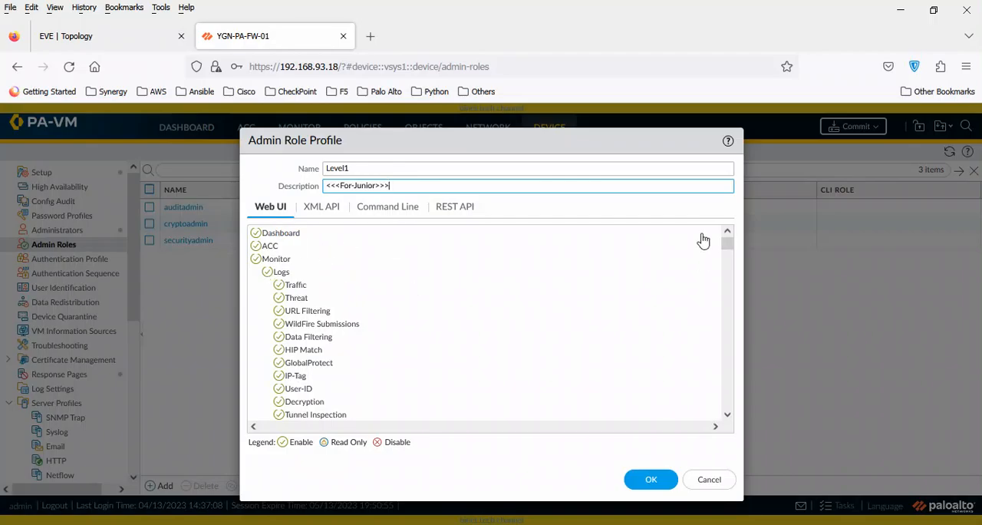
# Disable Web UI access to Policies, Objects, Network, Device, Operations, Privacy, Validate, Save, Commit, Tasks and Global in the Level1 role profile.
pyautogui.moveTo(727, 244); pyautogui.dragTo(726, 285)
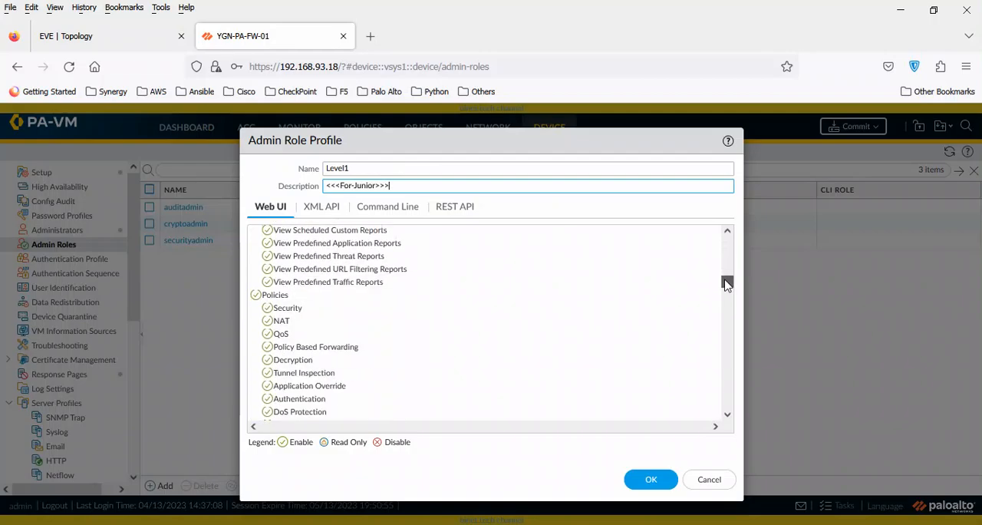
pyautogui.click(256, 294)
pyautogui.click(256, 307)
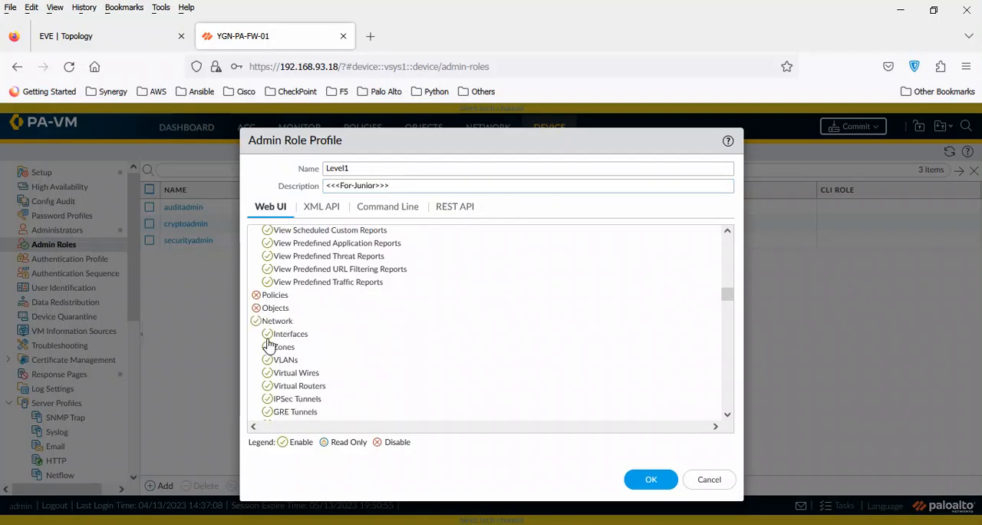
pyautogui.click(256, 321)
pyautogui.click(257, 334)
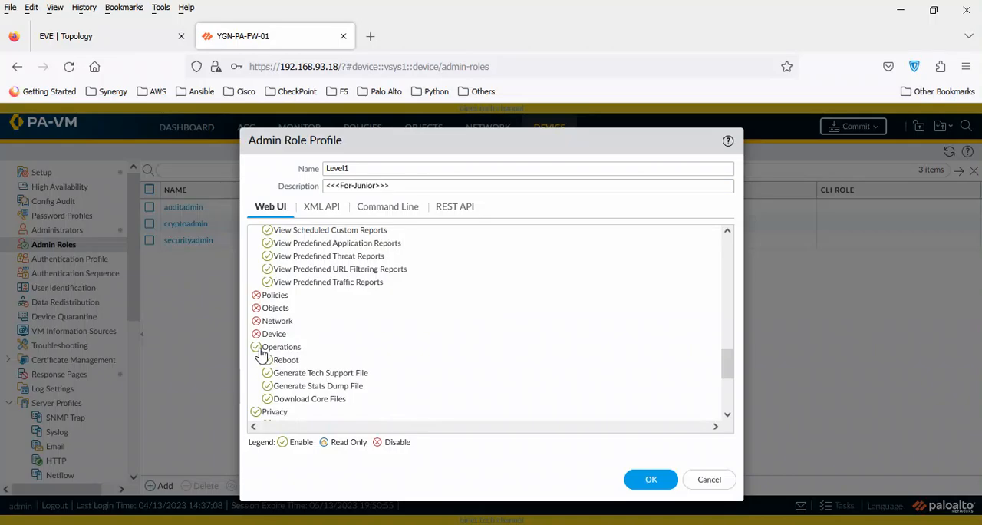
pyautogui.click(257, 347)
pyautogui.click(256, 360)
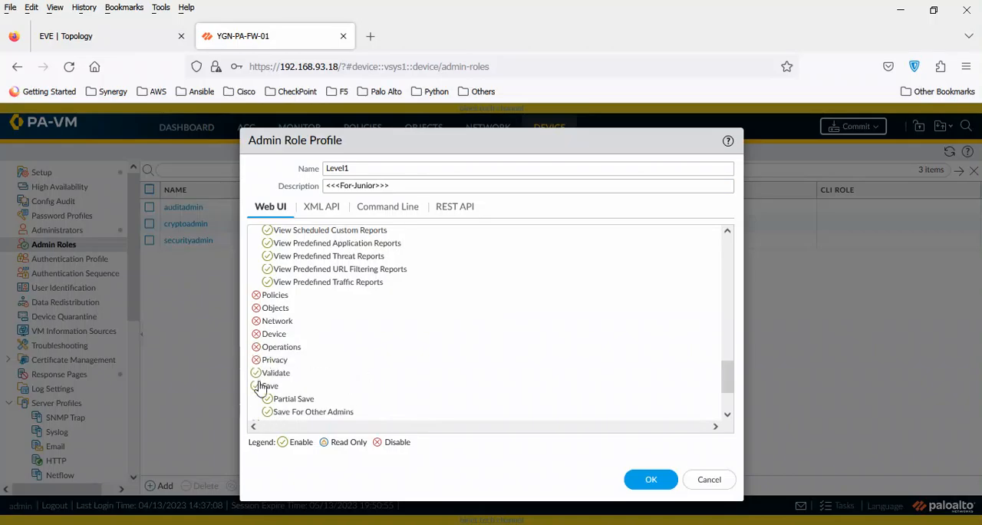
pyautogui.click(256, 386)
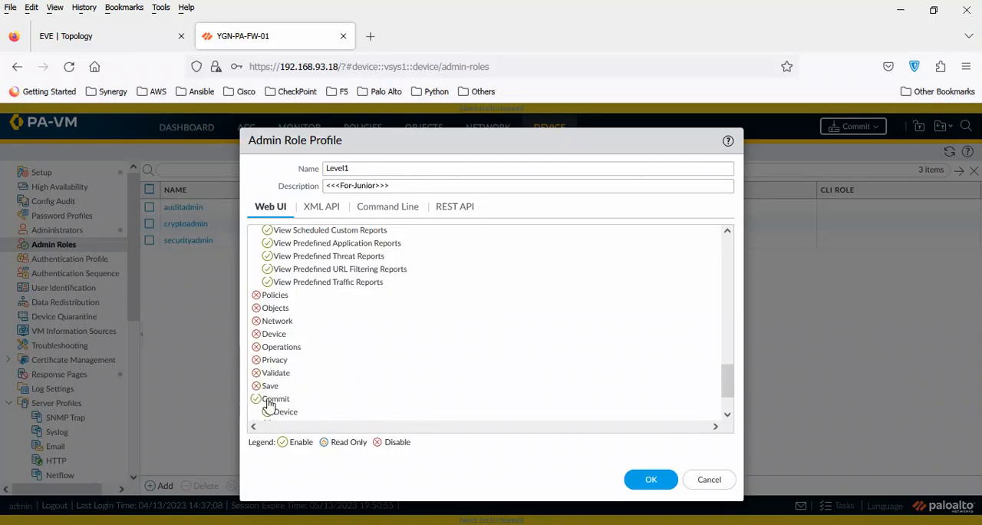
pyautogui.click(257, 399)
pyautogui.scroll(-1, 715, 401)
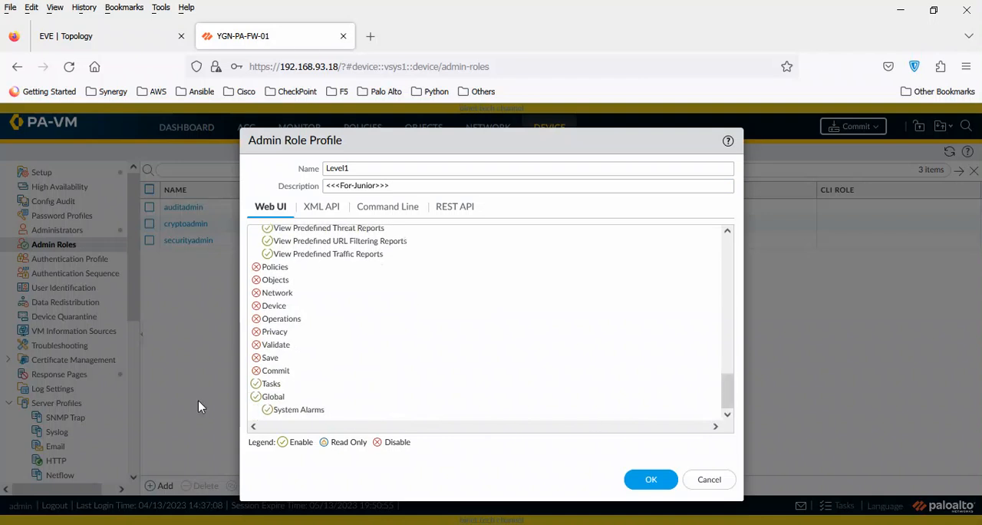
pyautogui.click(257, 384)
pyautogui.click(267, 412)
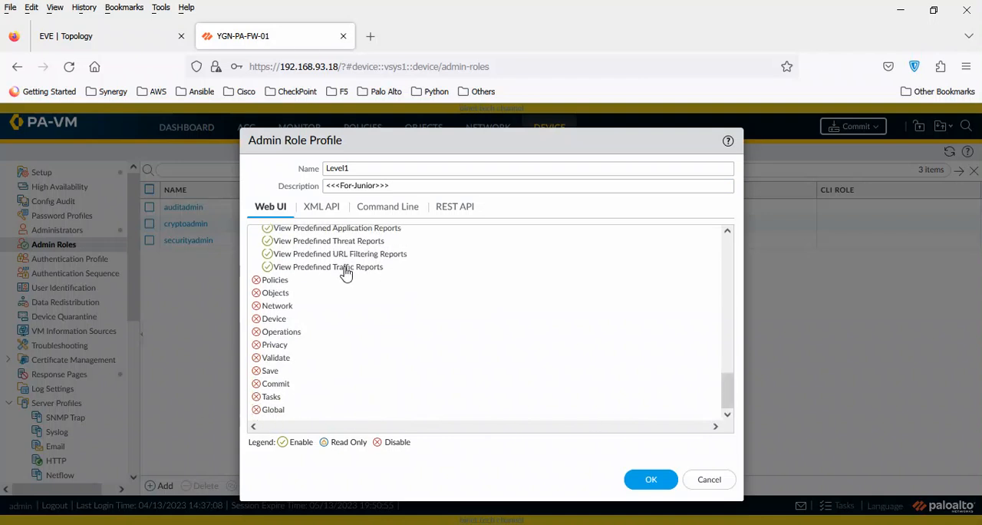
# Disable REST API access to Objects, Policies, Network, Device and System in the Level1 role profile and save the profile.
pyautogui.click(324, 207)
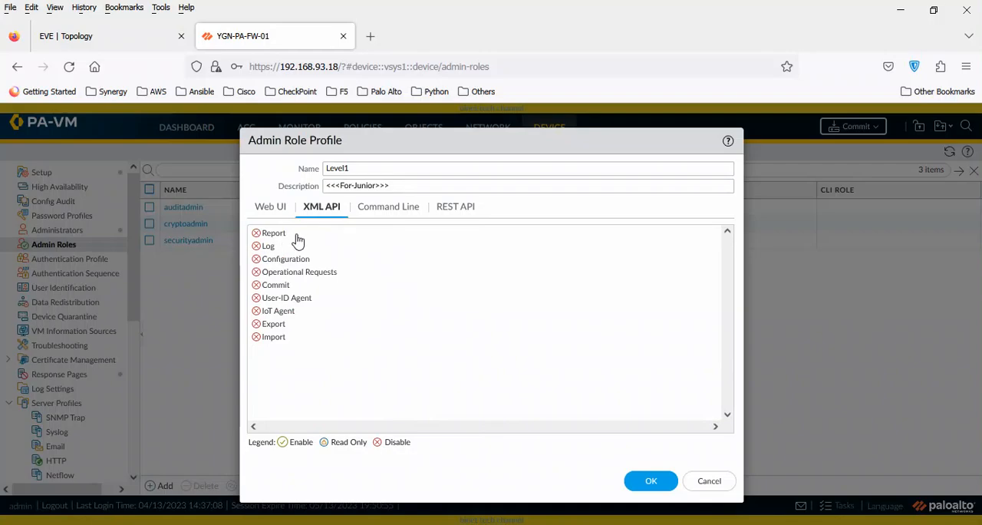
pyautogui.click(385, 210)
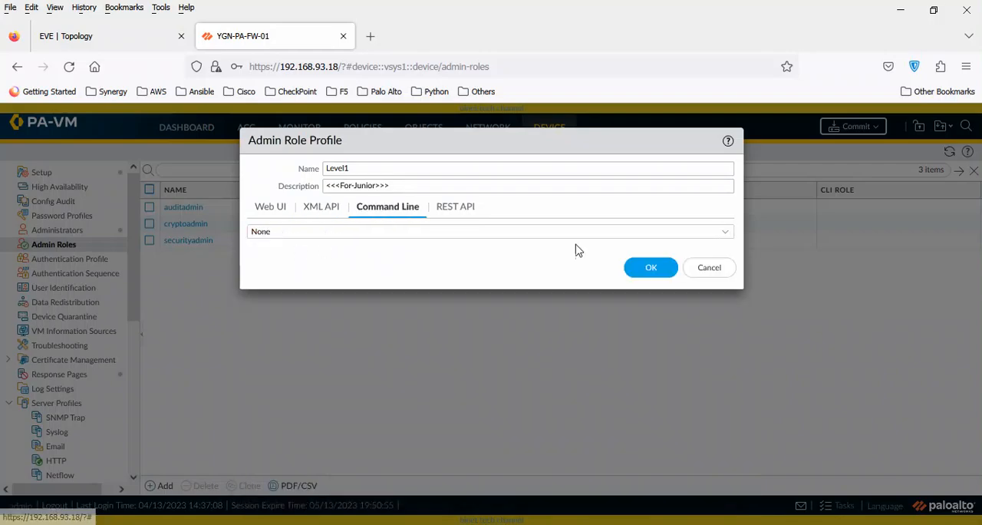
pyautogui.click(460, 214)
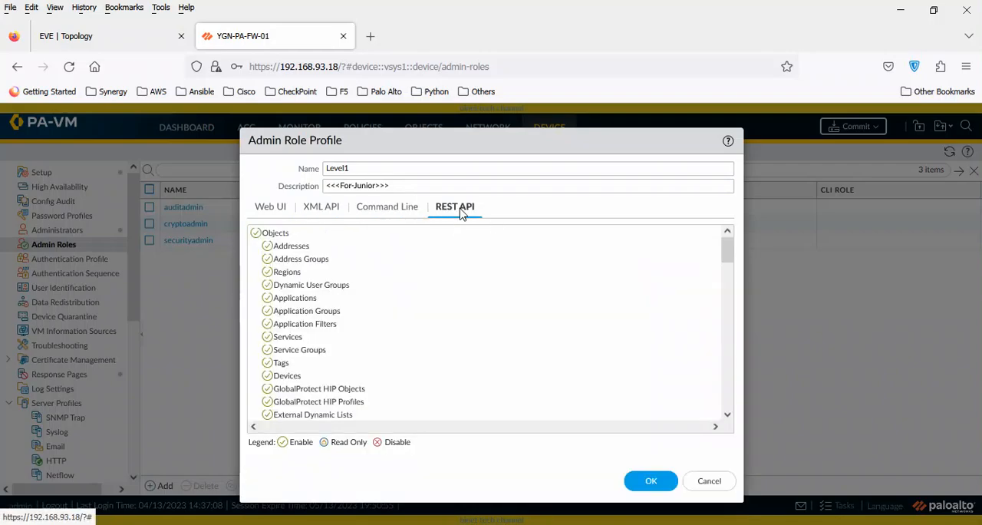
pyautogui.click(257, 233)
pyautogui.click(256, 245)
pyautogui.click(257, 259)
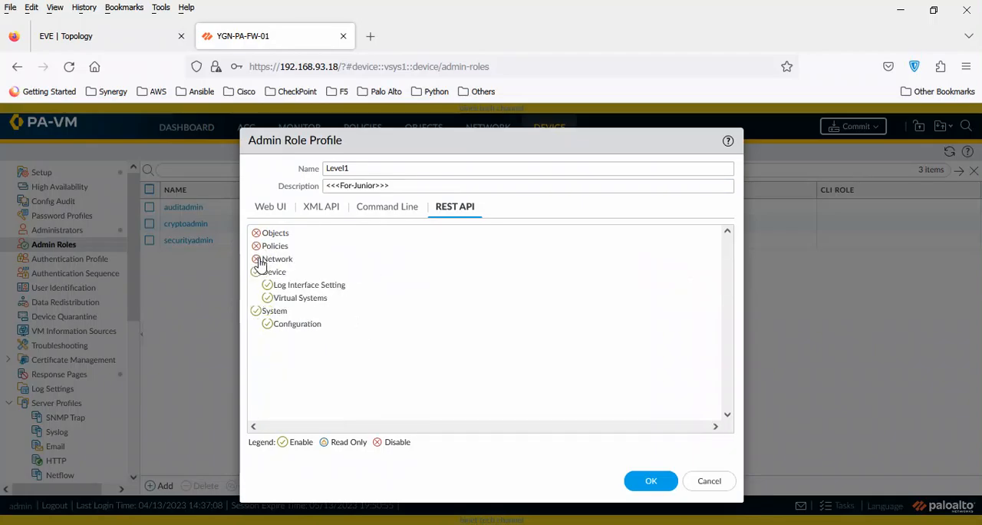
pyautogui.click(256, 271)
pyautogui.click(257, 284)
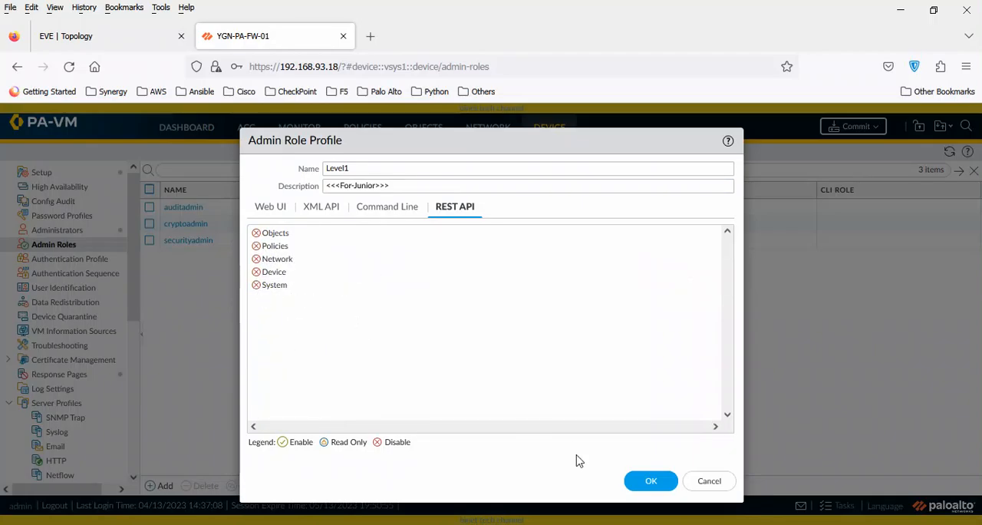
pyautogui.click(650, 485)
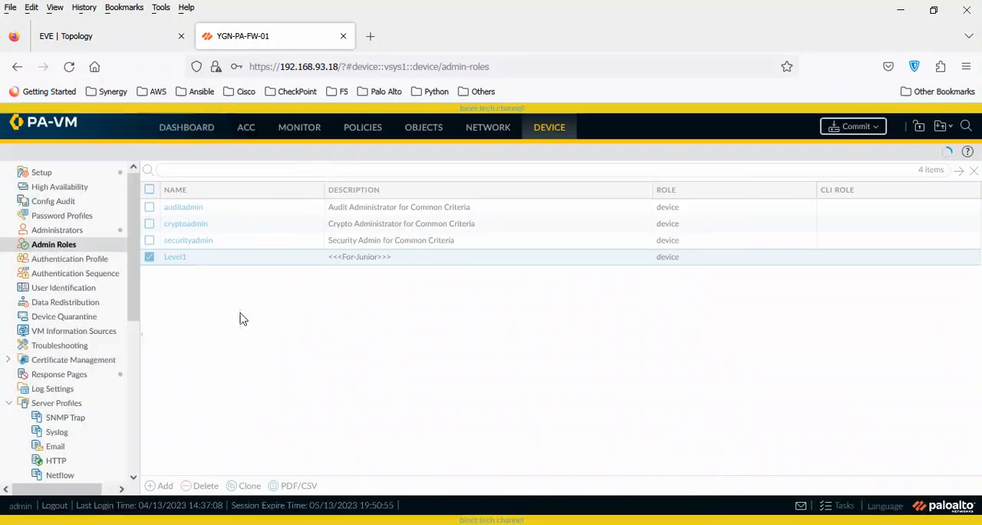
# Create an admin role profile named Level3 with XML API access to Report enabled, leaving the description empty, and save it.
pyautogui.click(161, 485)
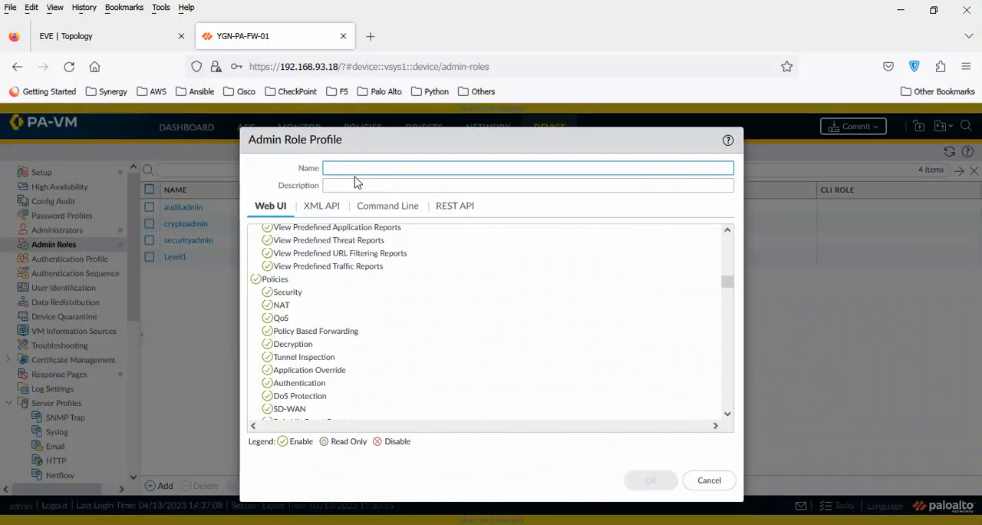
pyautogui.write('Level3')
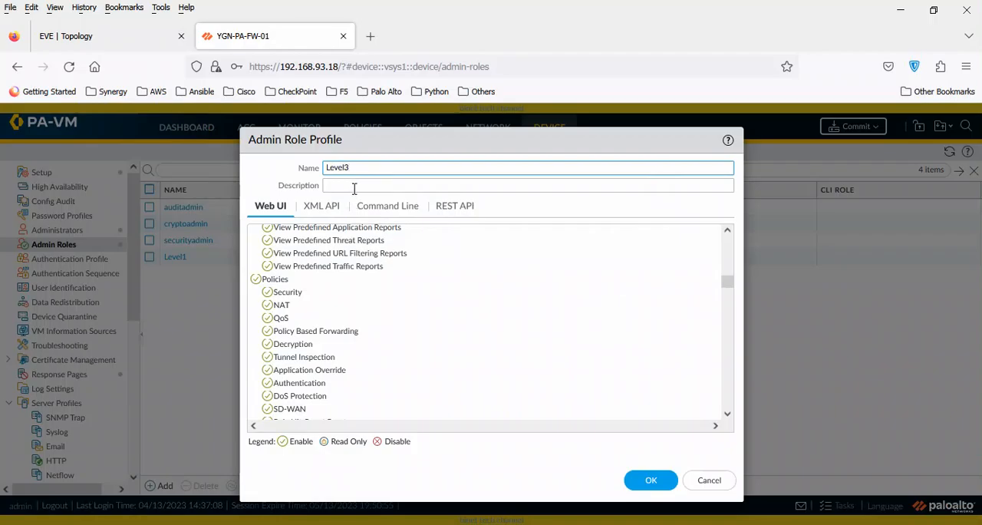
pyautogui.click(354, 187)
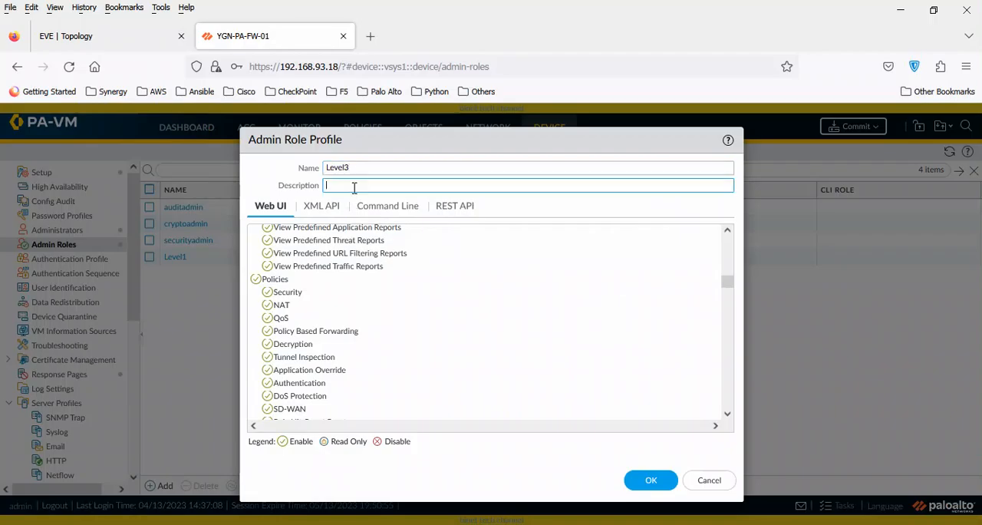
pyautogui.click(324, 212)
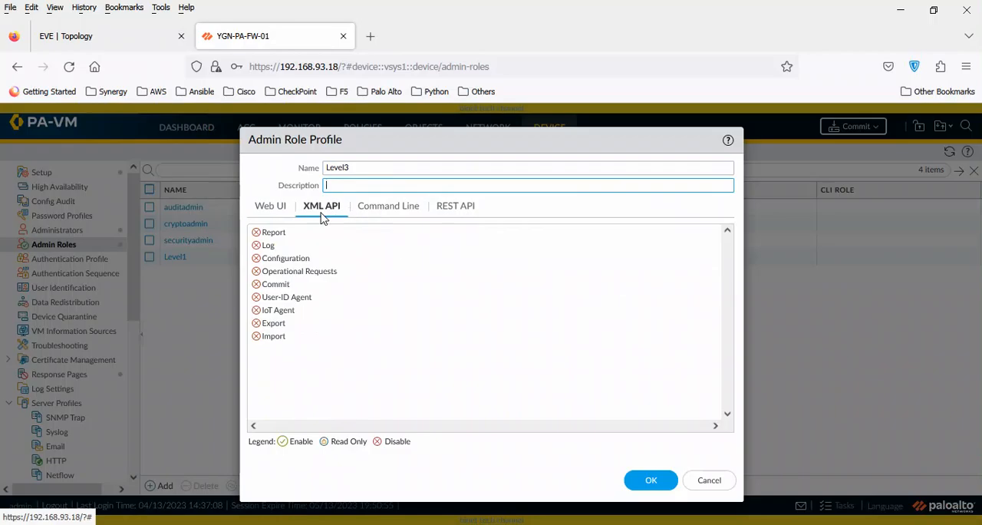
pyautogui.click(256, 233)
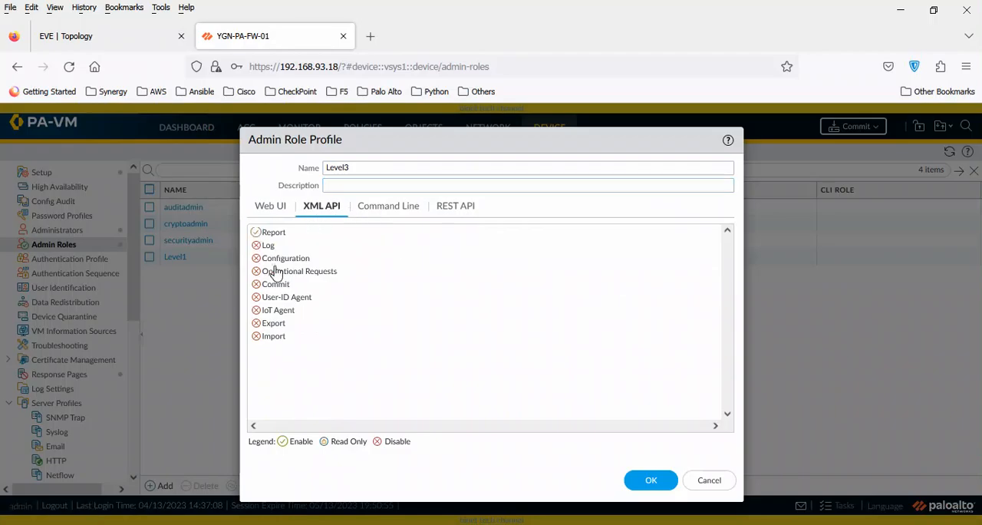
pyautogui.click(452, 207)
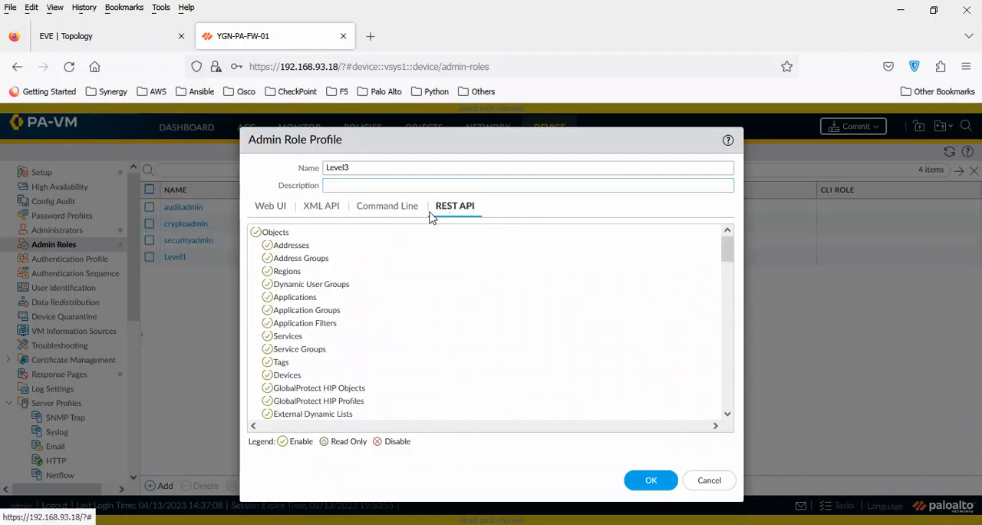
pyautogui.click(267, 207)
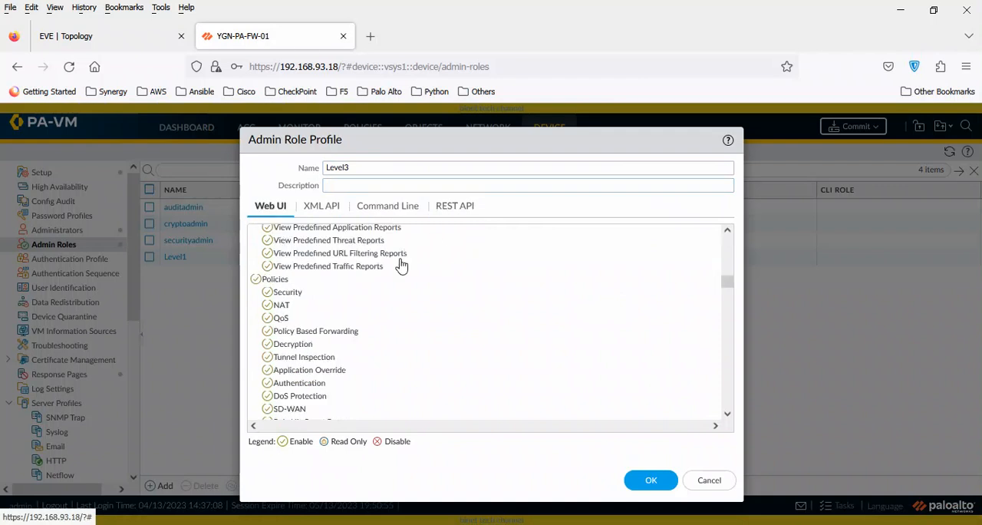
pyautogui.moveTo(729, 285); pyautogui.dragTo(730, 240)
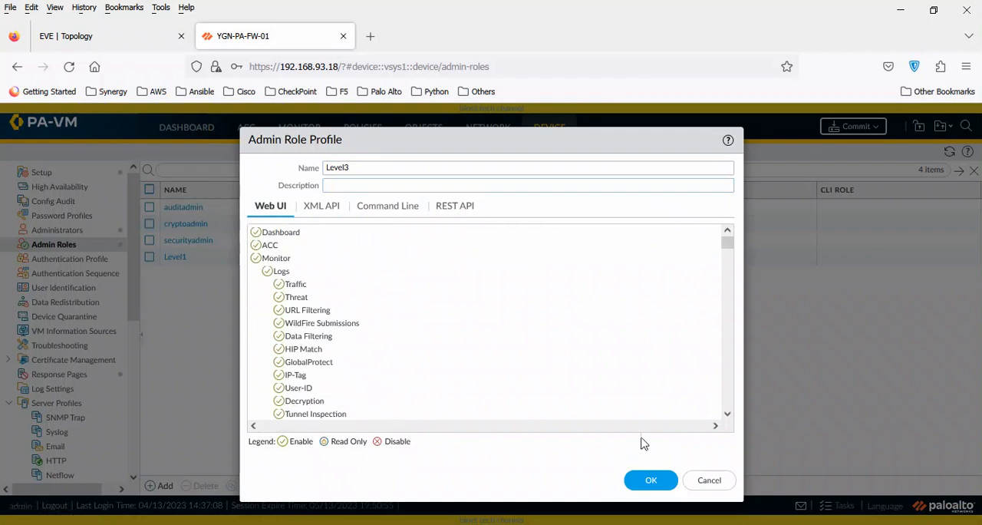
pyautogui.click(651, 480)
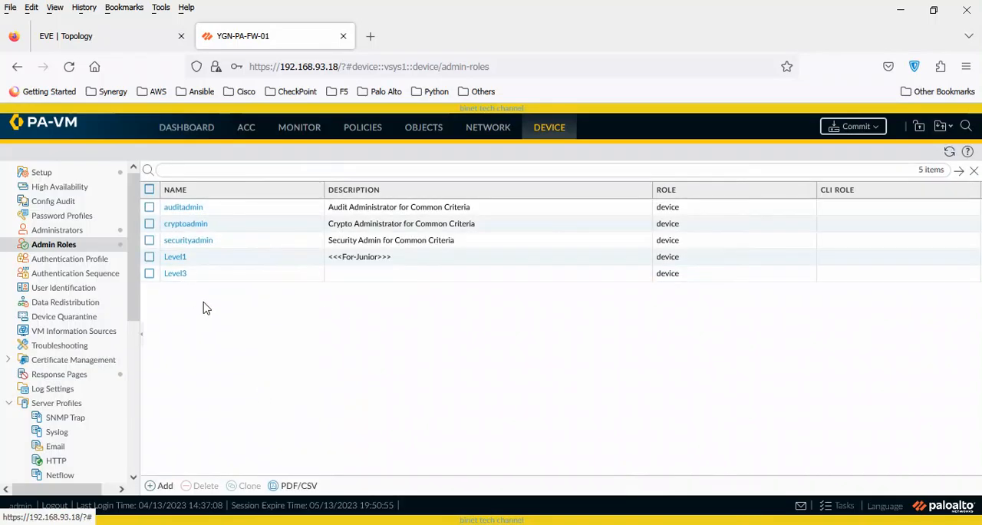
# Start a new administrator account with the junior administrator's username and enter its password in both the Password and Confirm Password fields.
pyautogui.click(87, 232)
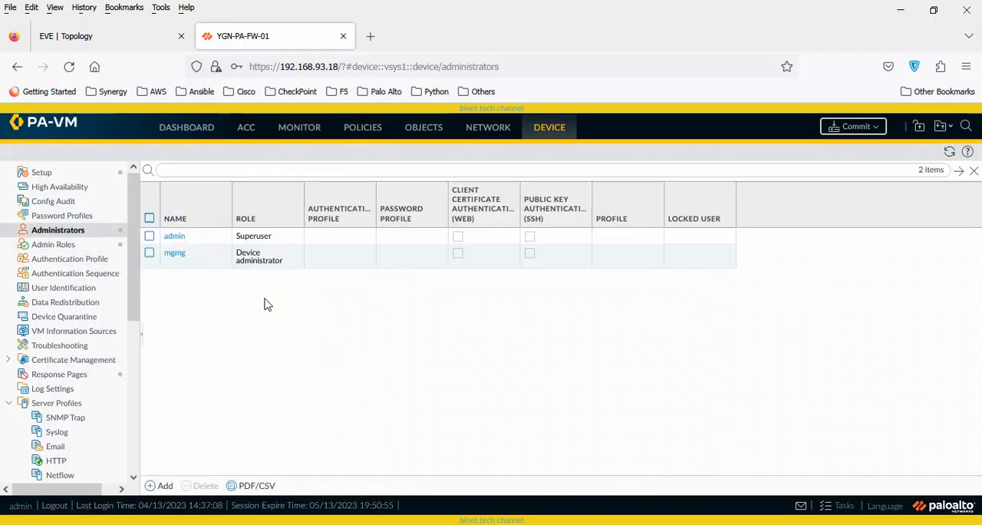
pyautogui.click(158, 486)
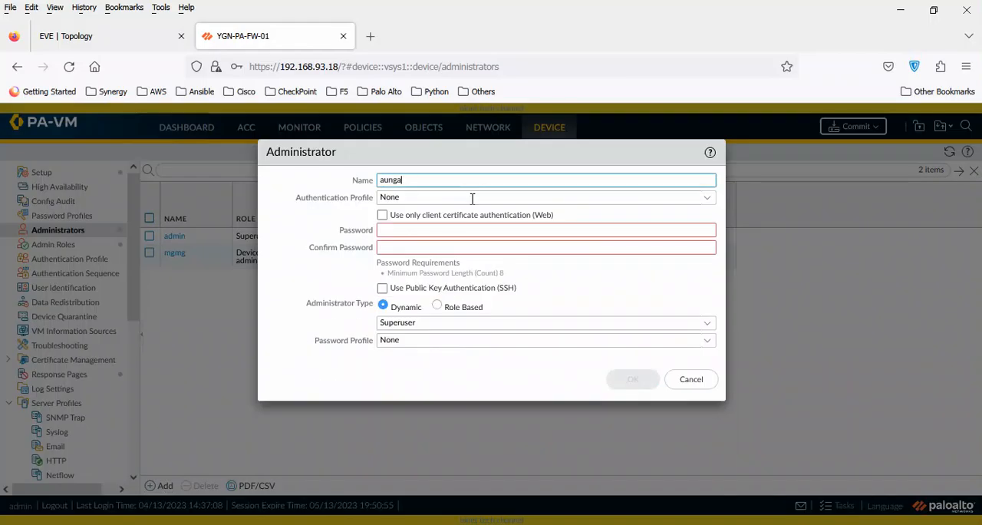
pyautogui.click(469, 229)
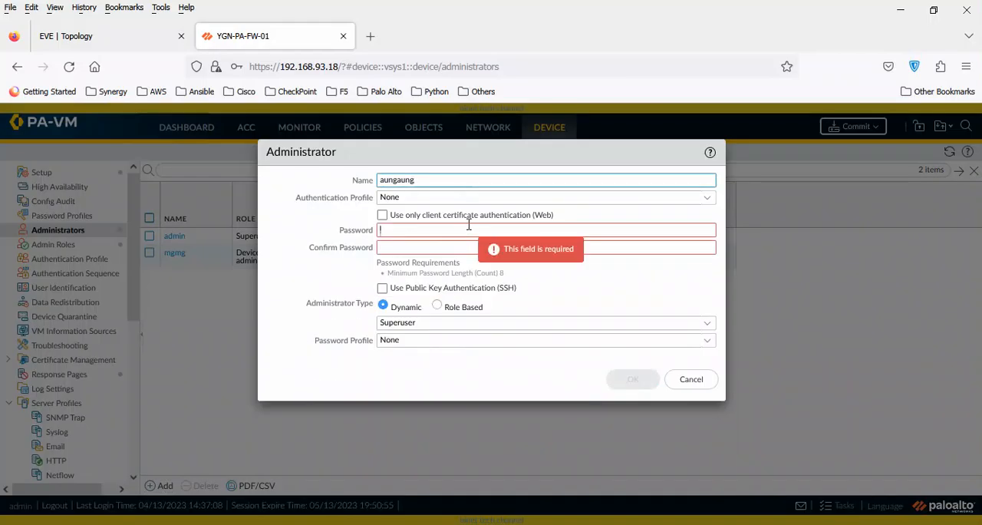
pyautogui.write('Pa')
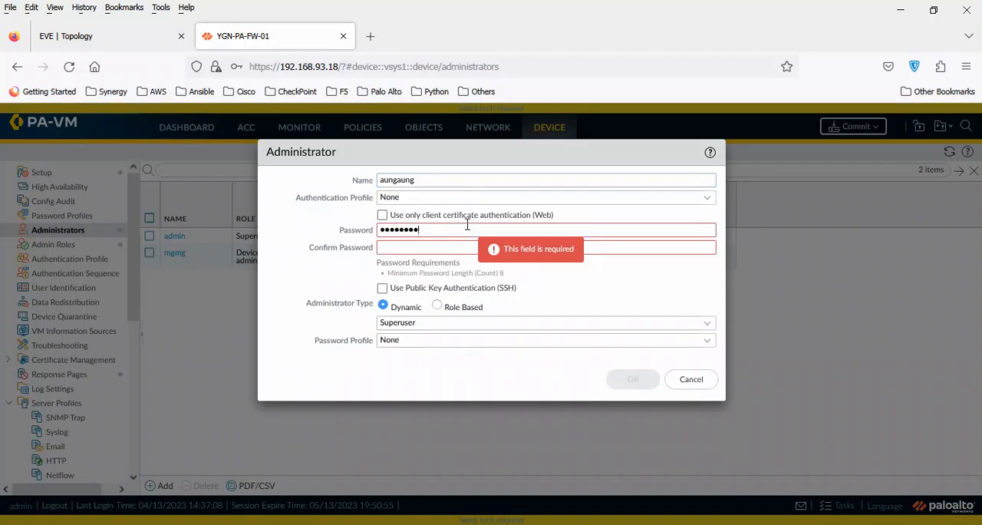
pyautogui.press('Tab')
pyautogui.write('Password')
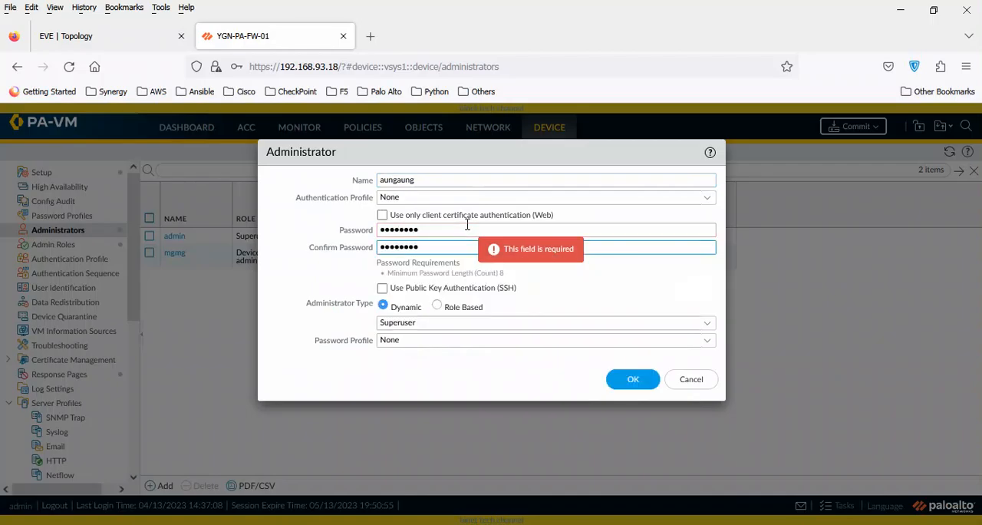
# Make the new administrator role based with the Level1 profile, then save the account and commit the admin's changes.
pyautogui.click(437, 306)
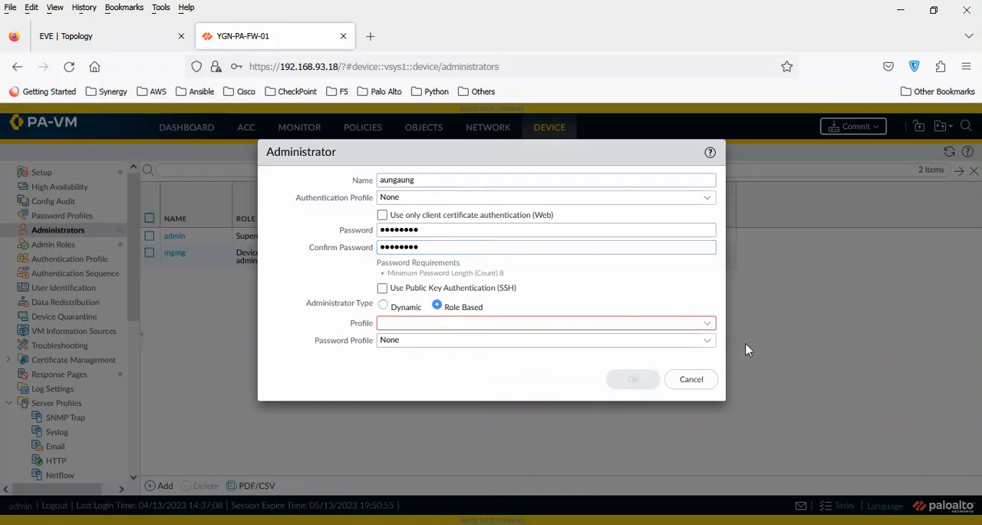
pyautogui.click(710, 326)
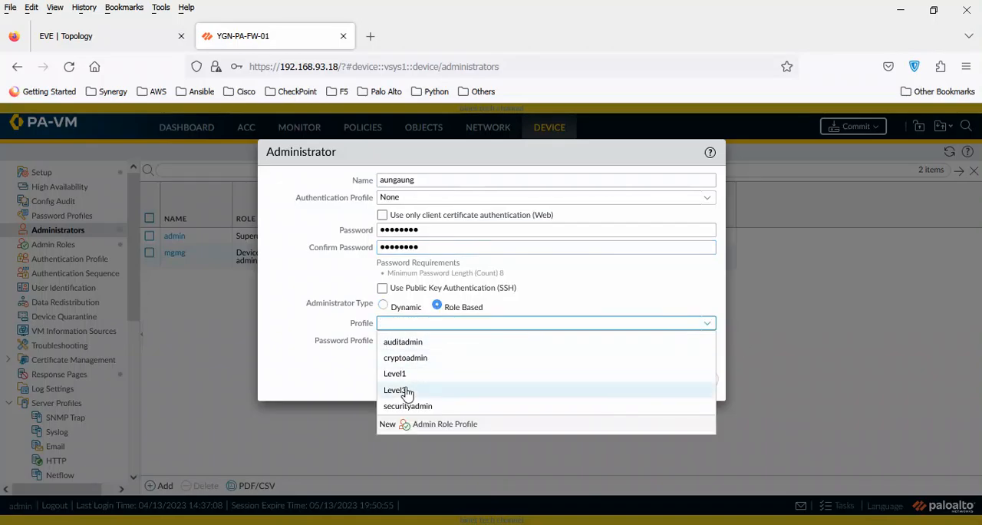
pyautogui.click(404, 375)
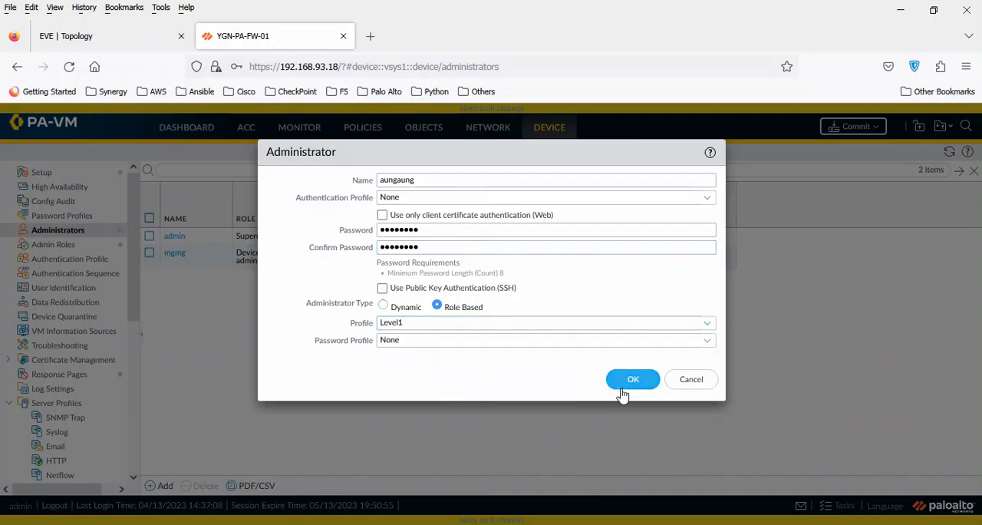
pyautogui.click(630, 383)
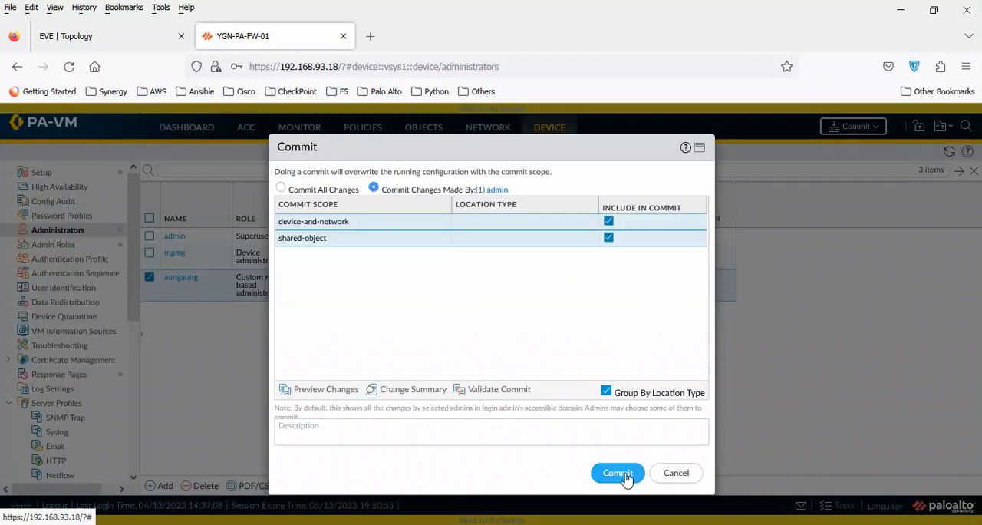
pyautogui.click(618, 473)
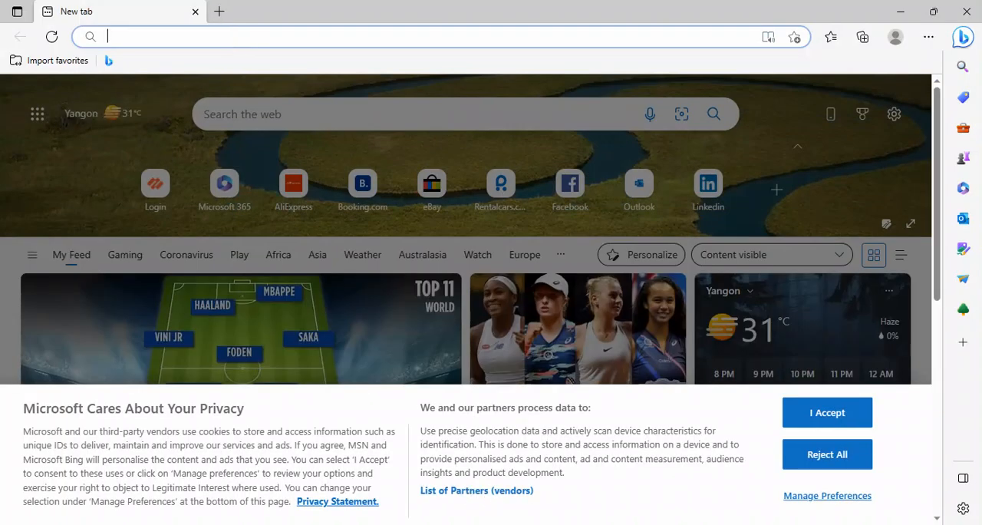
pyautogui.click(508, 524)
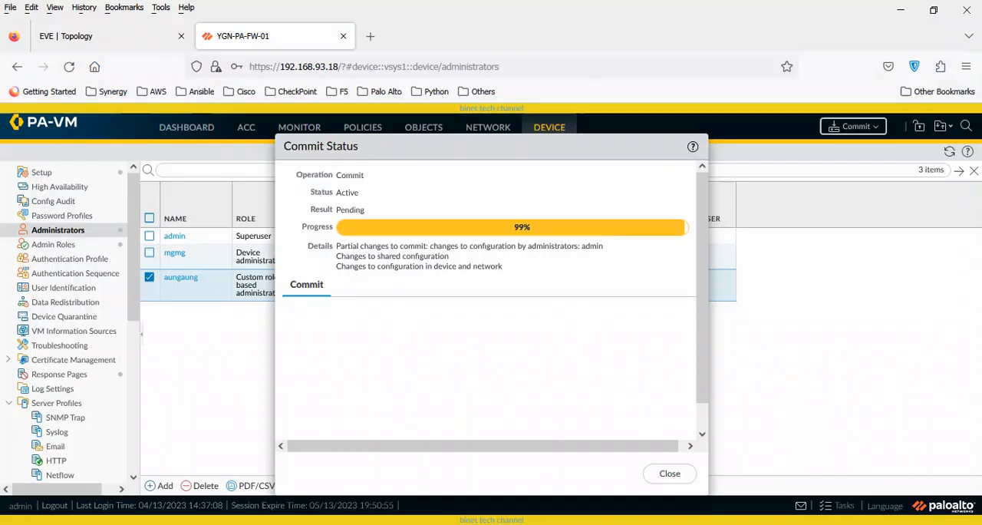
pyautogui.click(345, 69)
pyautogui.moveTo(341, 67); pyautogui.dragTo(237, 65)
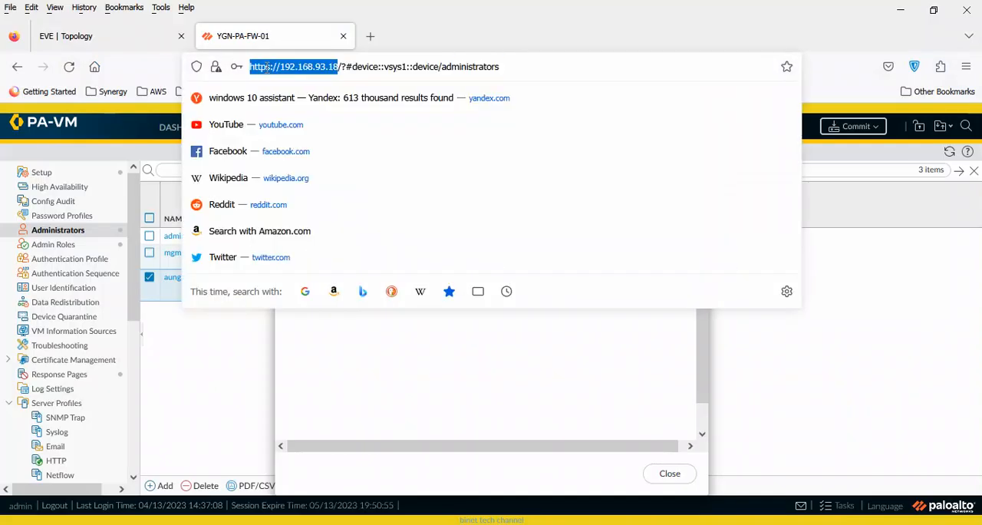
pyautogui.rightClick(266, 67)
pyautogui.click(301, 156)
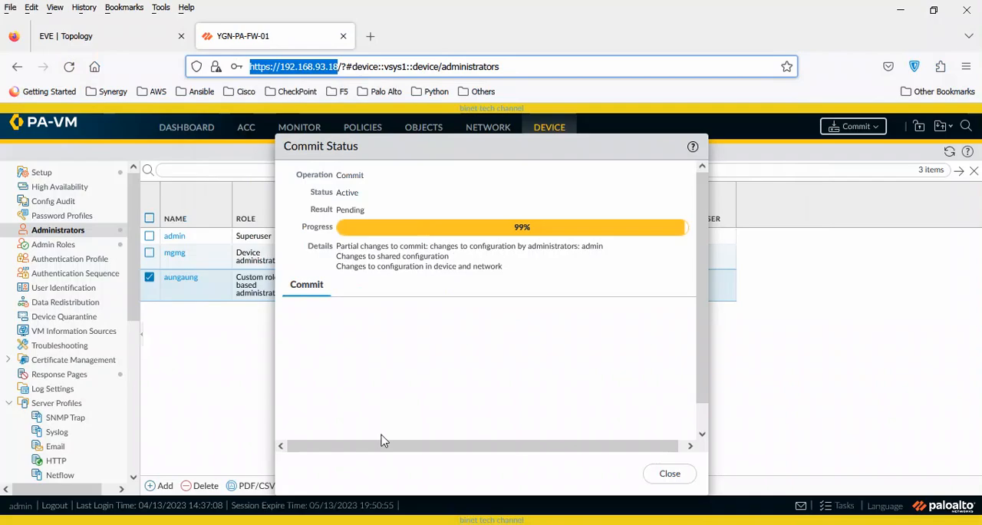
pyautogui.hotkey('alt', 'Tab')
pyautogui.rightClick(268, 37)
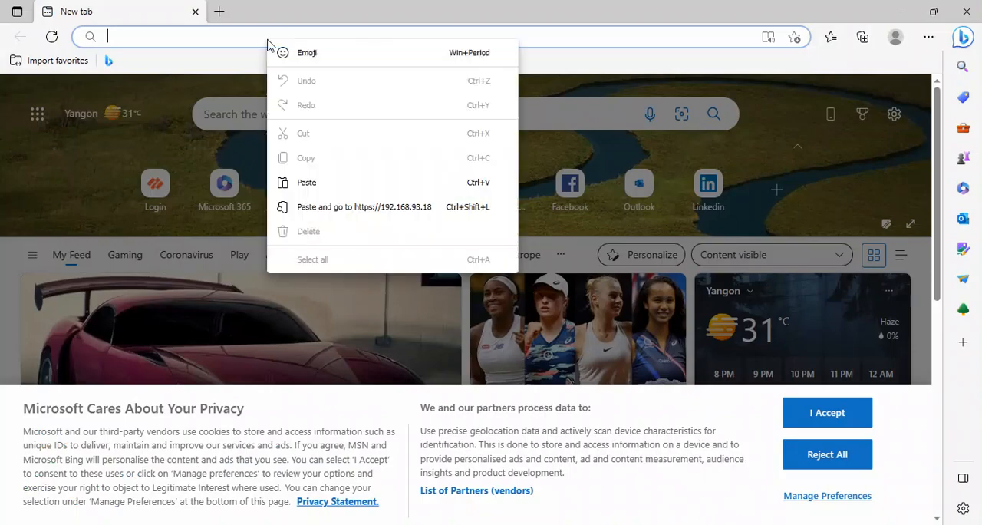
pyautogui.click(346, 206)
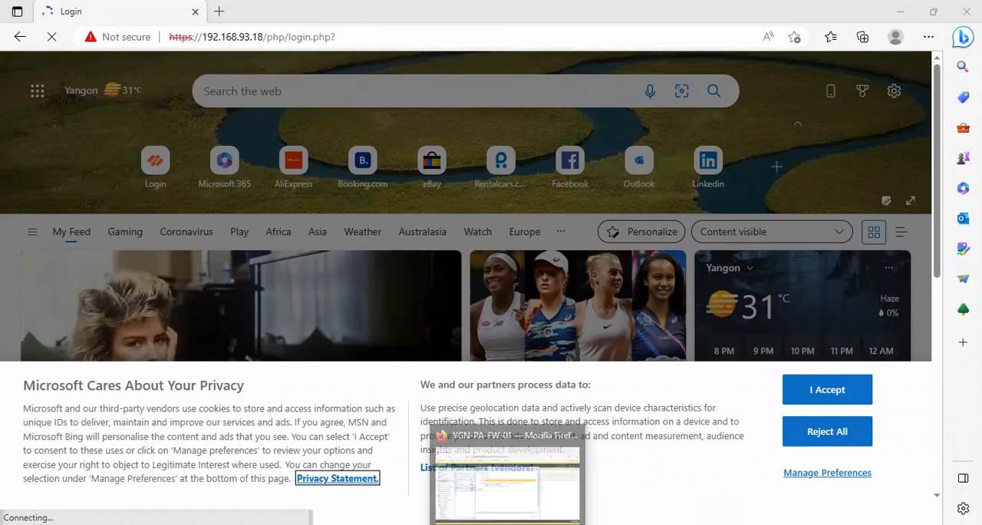
# Switch back to Firefox to check the commit, close its status window and deselect the new Level1 administrator.
pyautogui.click(509, 523)
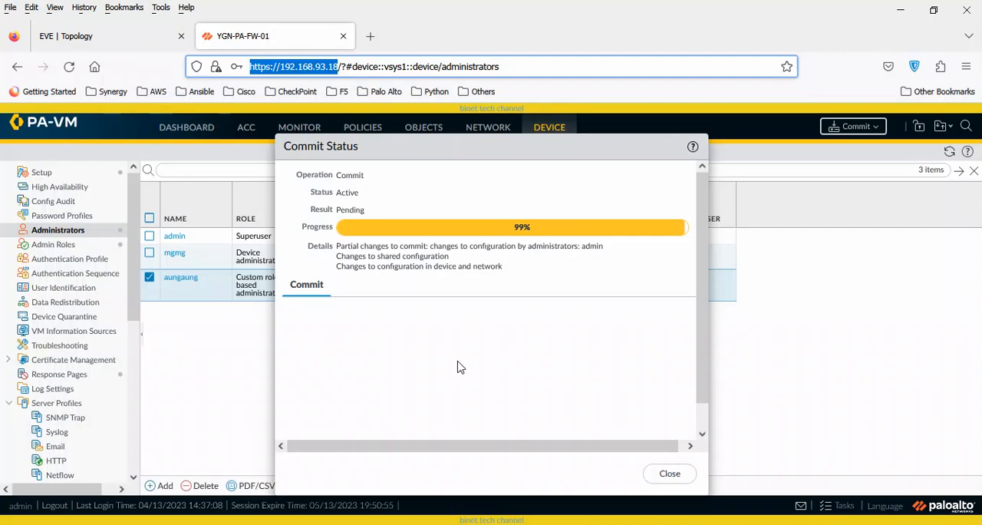
pyautogui.click(416, 524)
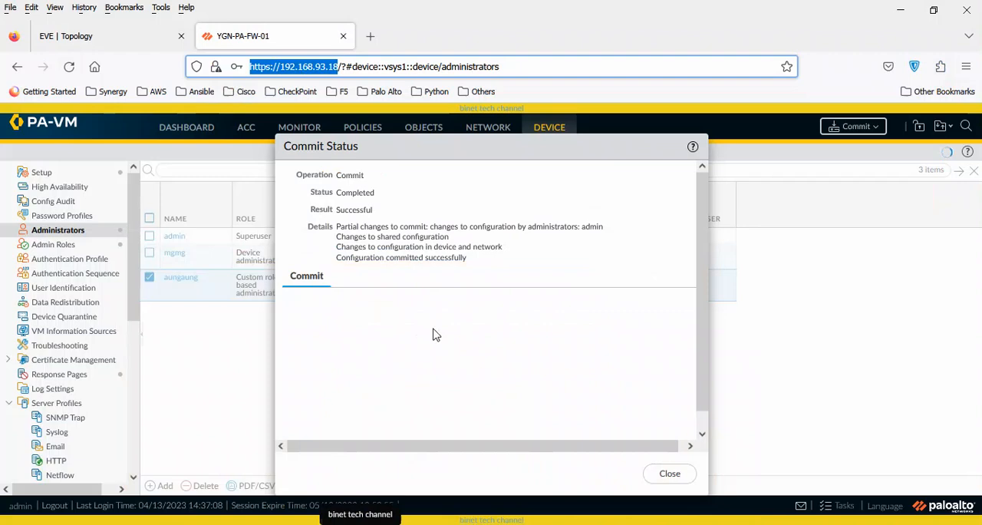
pyautogui.click(674, 470)
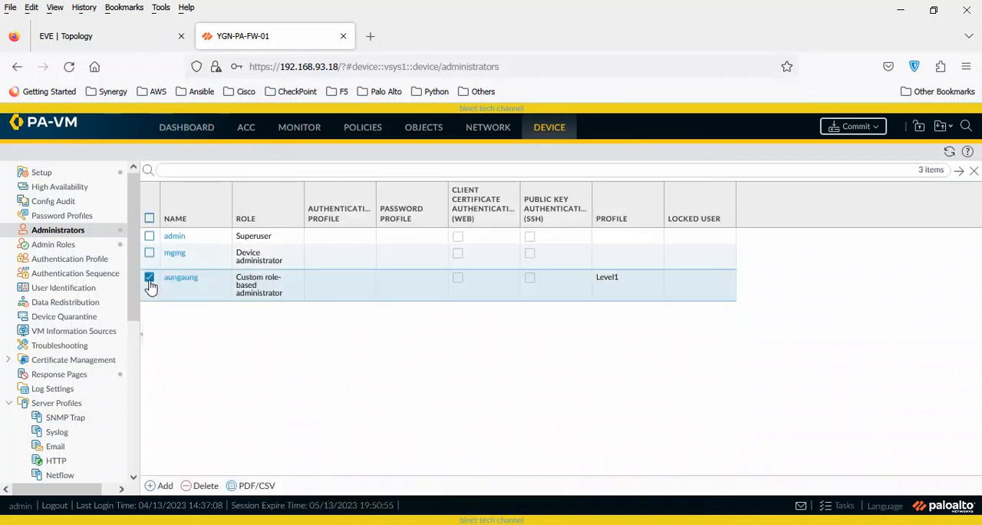
pyautogui.click(150, 279)
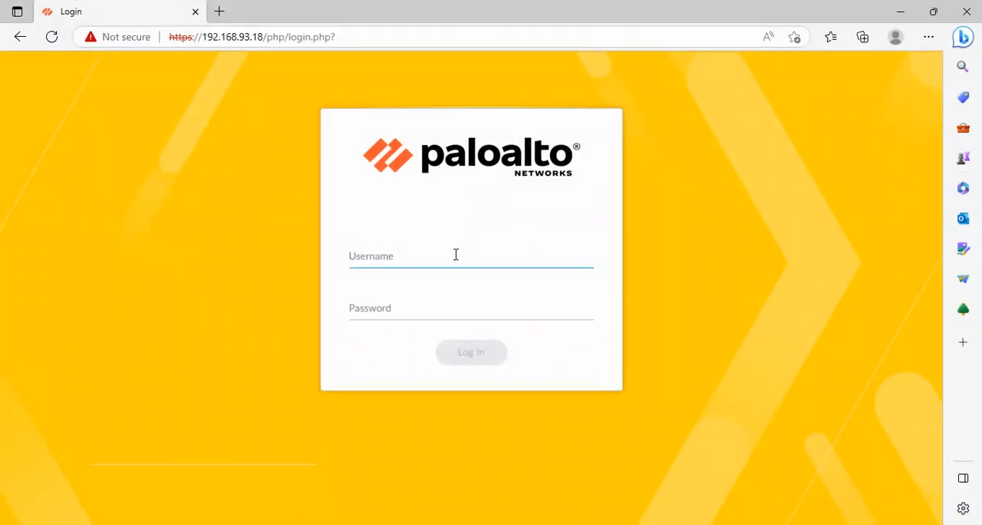
# Log in to the firewall with the Level1 administrator's username and password, then dismiss the welcome window.
pyautogui.write('aungaung')
pyautogui.press('Tab')
pyautogui.write('****')
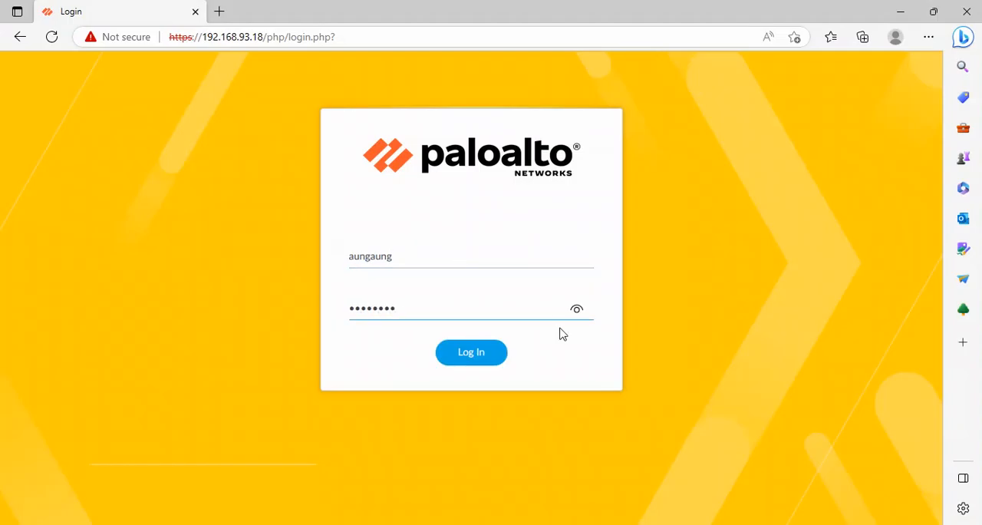
pyautogui.click(472, 359)
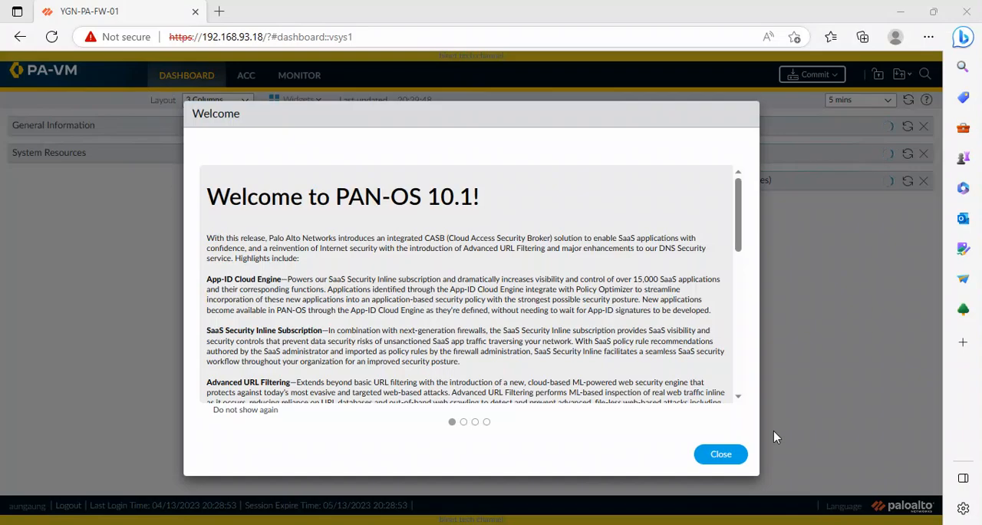
pyautogui.click(729, 456)
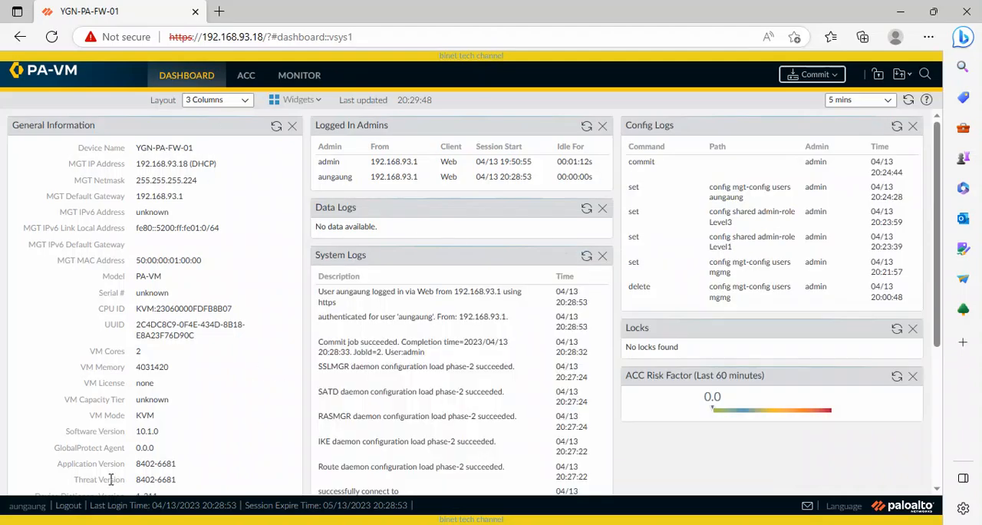
# Log out and sign back in with the device administrator's username and password, then dismiss the welcome window.
pyautogui.click(73, 510)
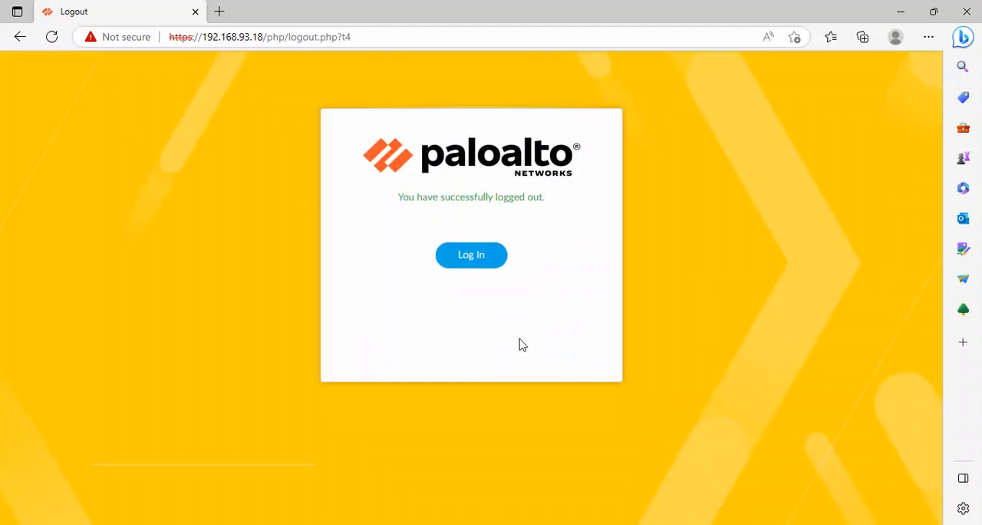
pyautogui.click(473, 258)
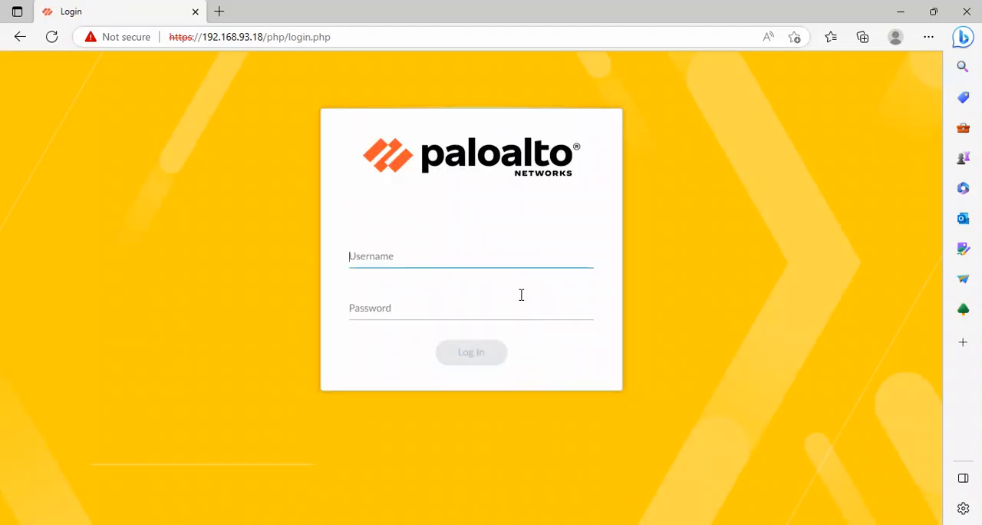
pyautogui.write('mgmg')
pyautogui.press('Tab')
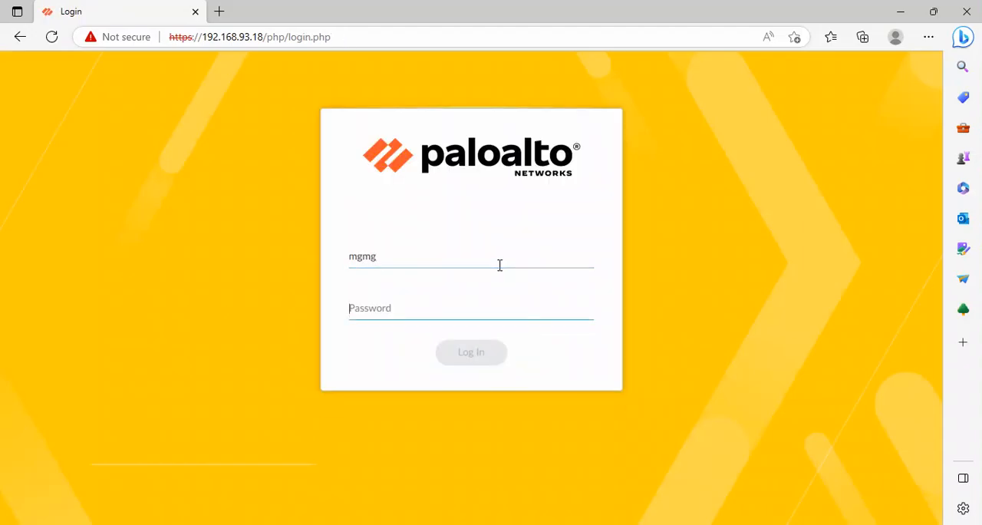
pyautogui.write('m')
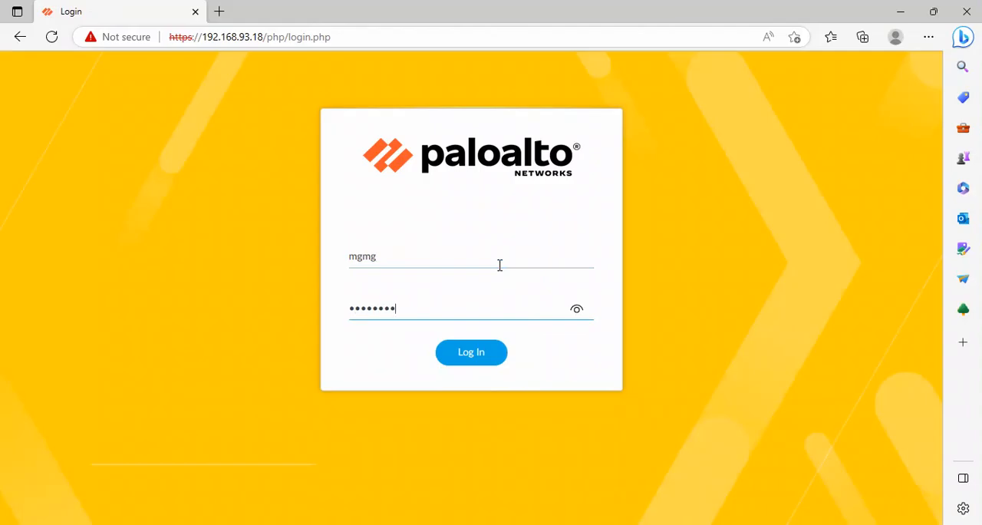
pyautogui.click(486, 359)
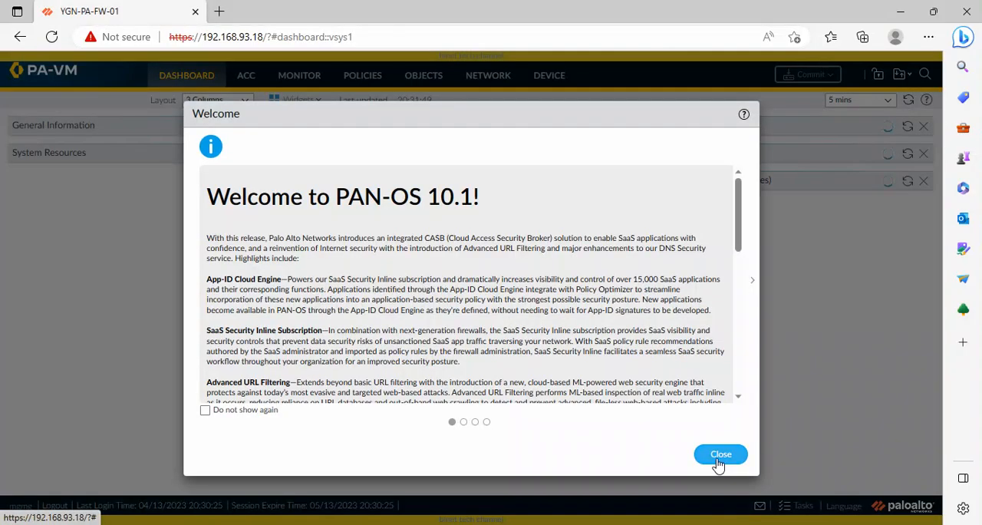
pyautogui.click(714, 454)
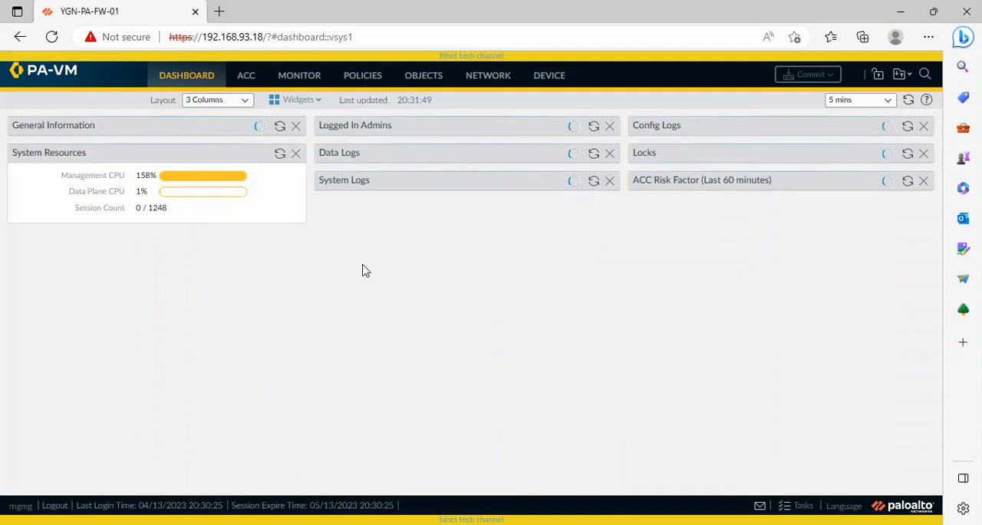
# Review the device's admin roles and administrators, postponing the telemetry data collection prompt, then log out.
pyautogui.click(545, 78)
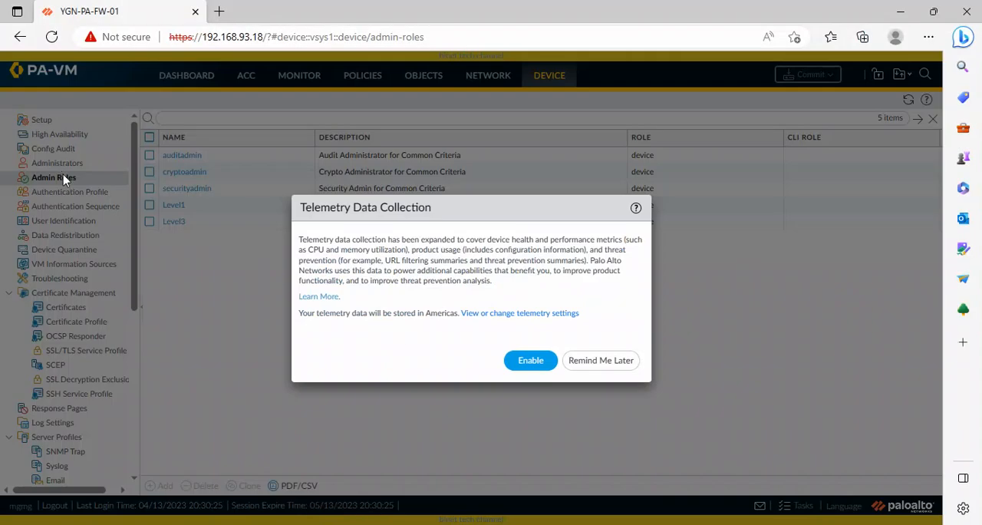
pyautogui.click(601, 357)
pyautogui.click(70, 163)
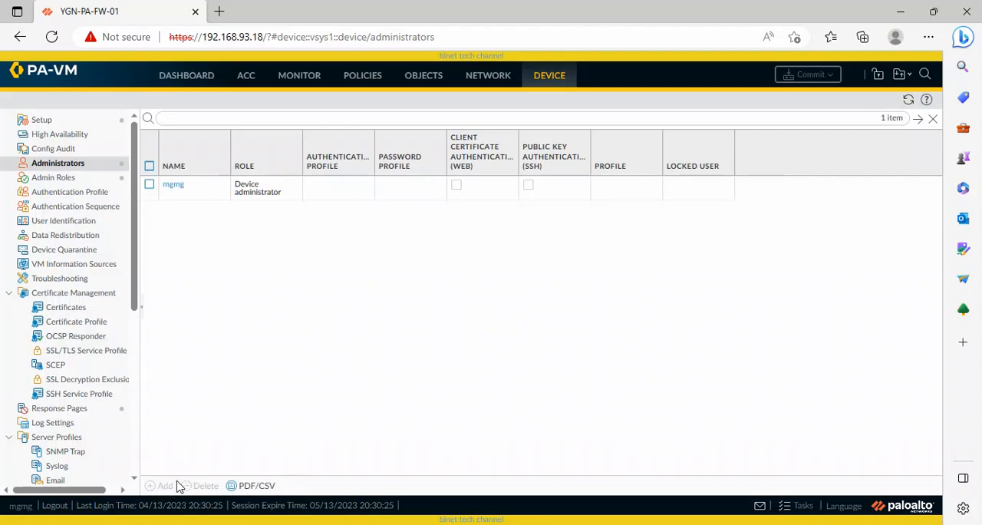
pyautogui.click(55, 506)
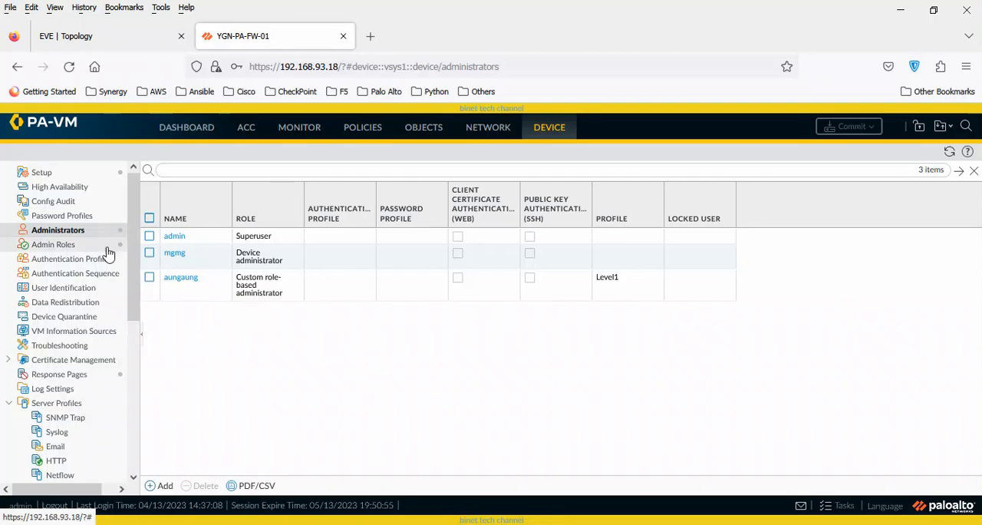
# Switch back to Firefox and start a new password profile named PWD_Profile.
pyautogui.click(65, 246)
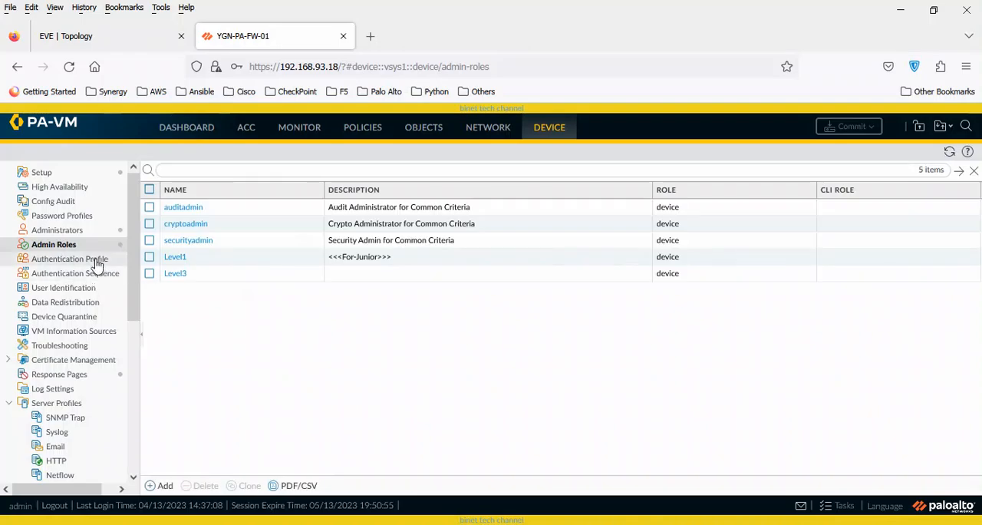
pyautogui.click(76, 216)
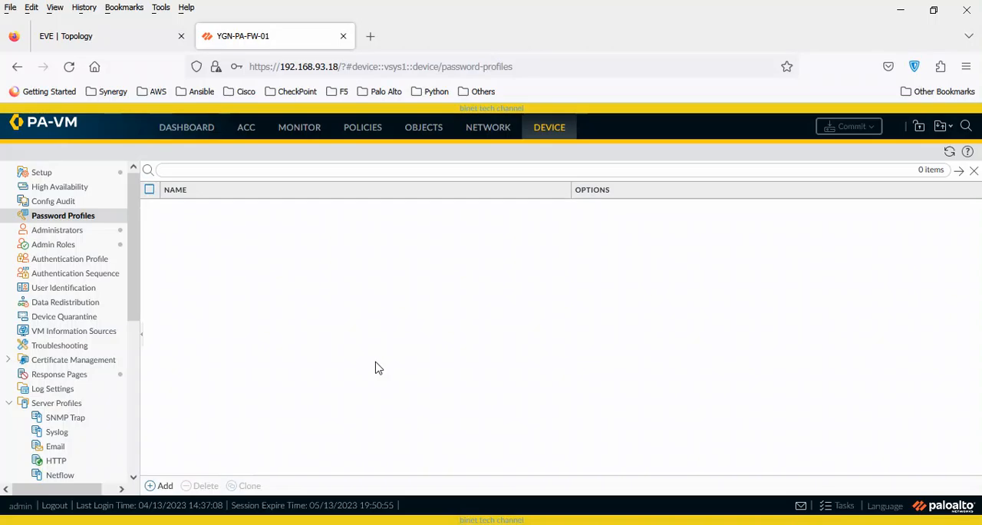
pyautogui.click(160, 486)
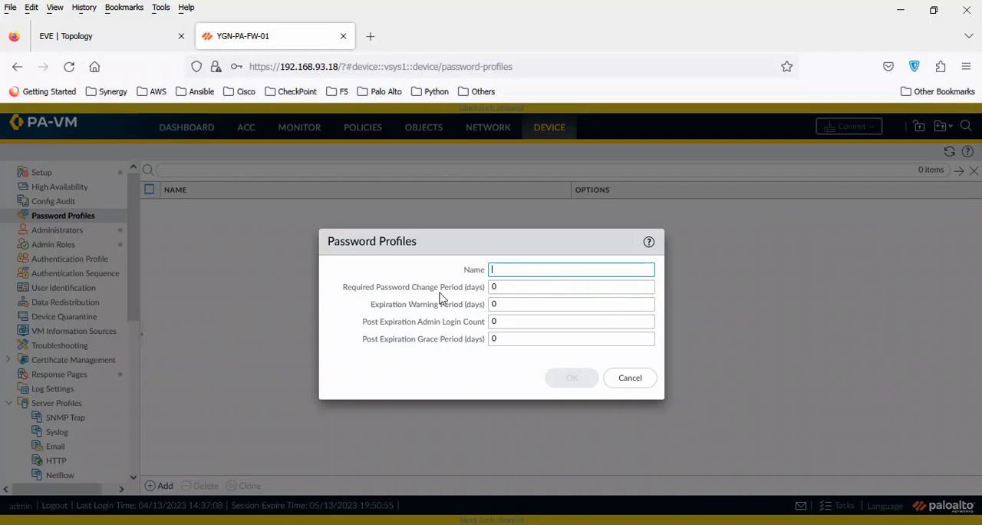
pyautogui.click(505, 303)
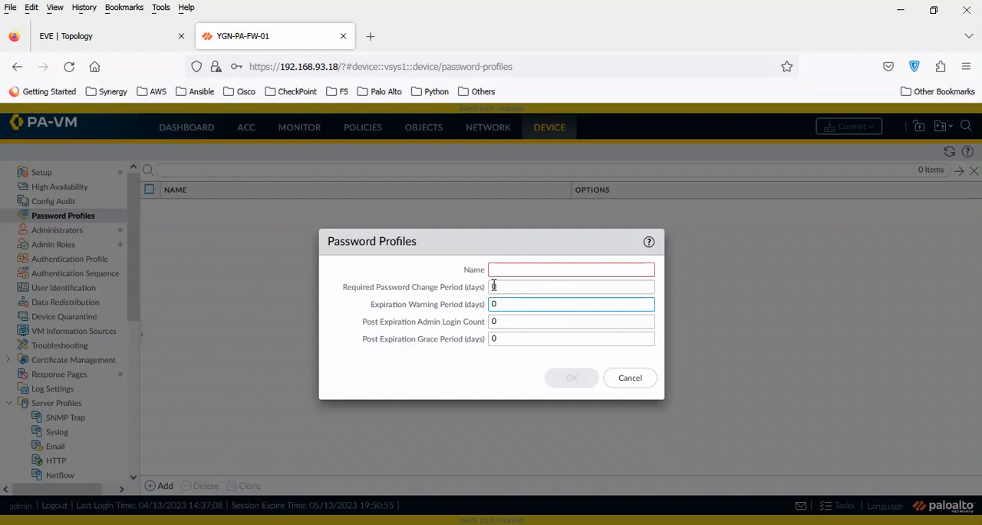
pyautogui.click(508, 273)
pyautogui.write('PWD_Profile')
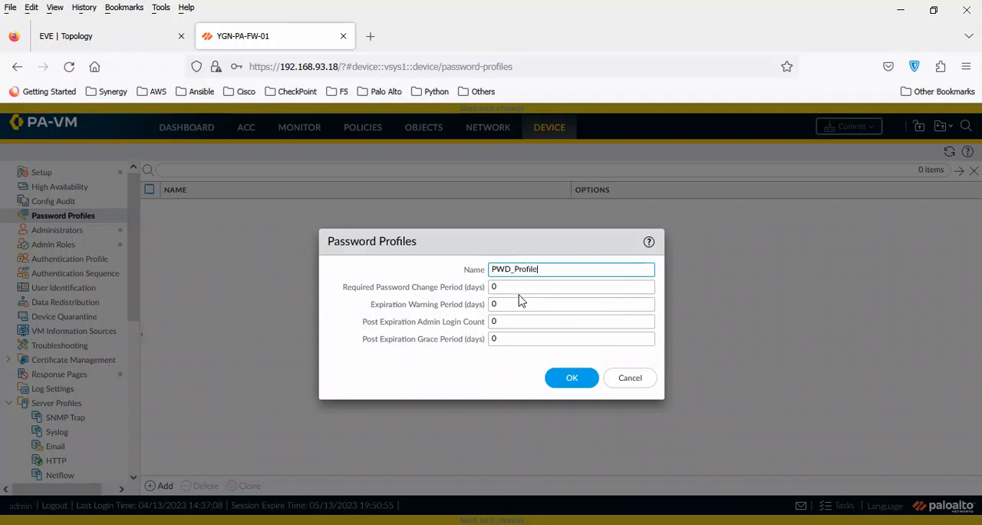
# Set the required password change period to 5 days and the expiration warning period to 1 day, then save the password profile.
pyautogui.press('Tab')
pyautogui.write('5')
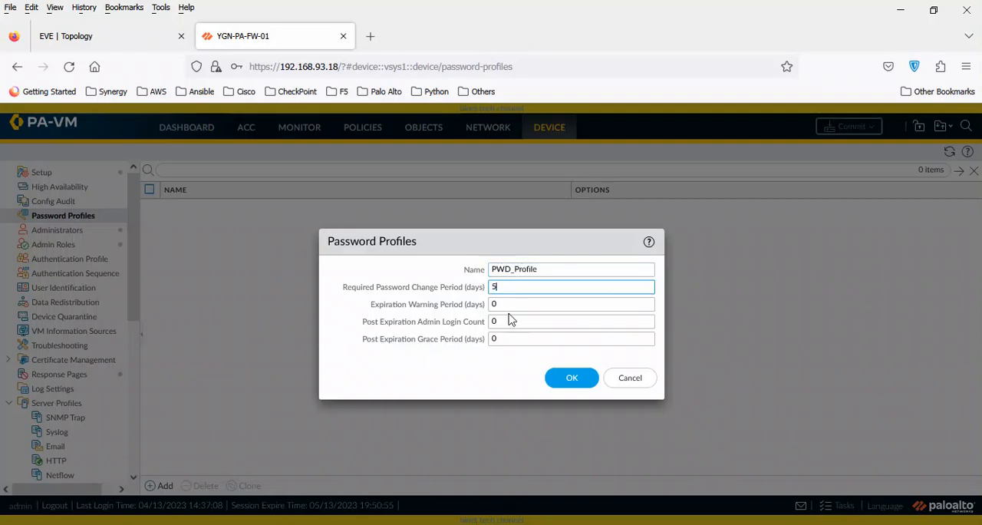
pyautogui.press('Tab')
pyautogui.write('1')
pyautogui.press('Tab')
pyautogui.write('1')
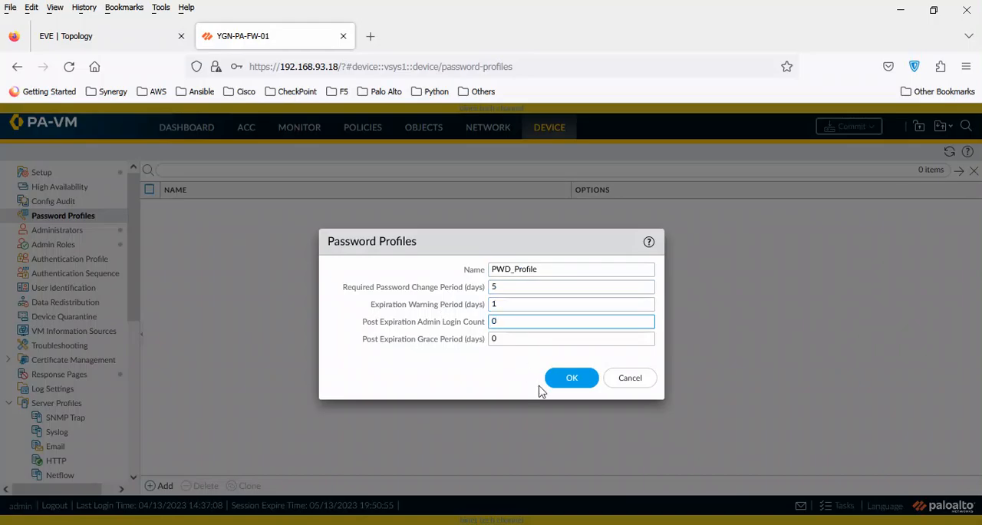
pyautogui.click(566, 377)
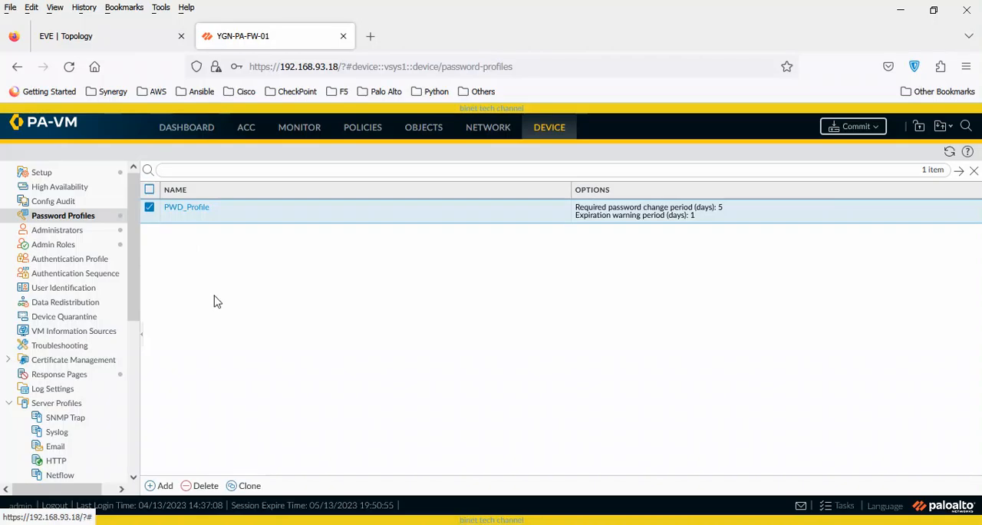
# Look through the device's management setup, password profiles and admin roles.
pyautogui.click(62, 176)
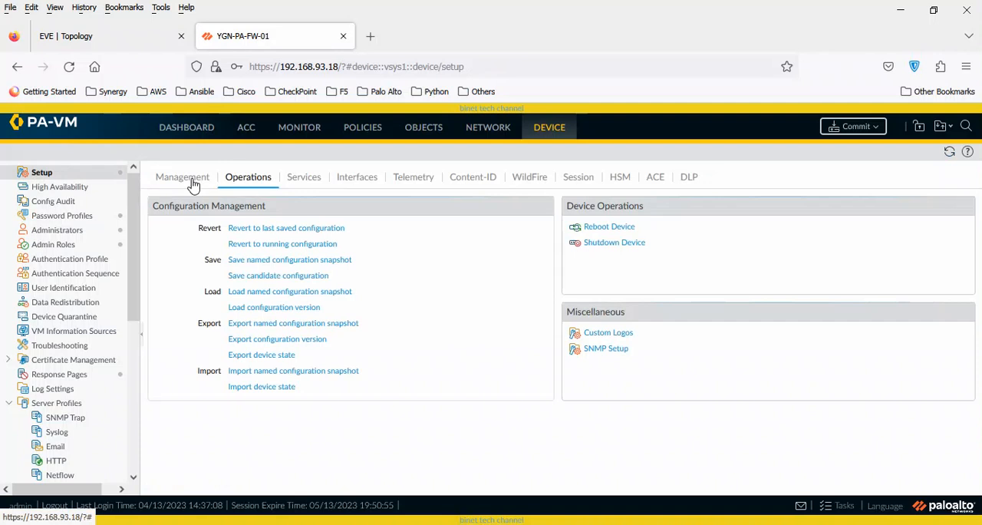
pyautogui.click(189, 178)
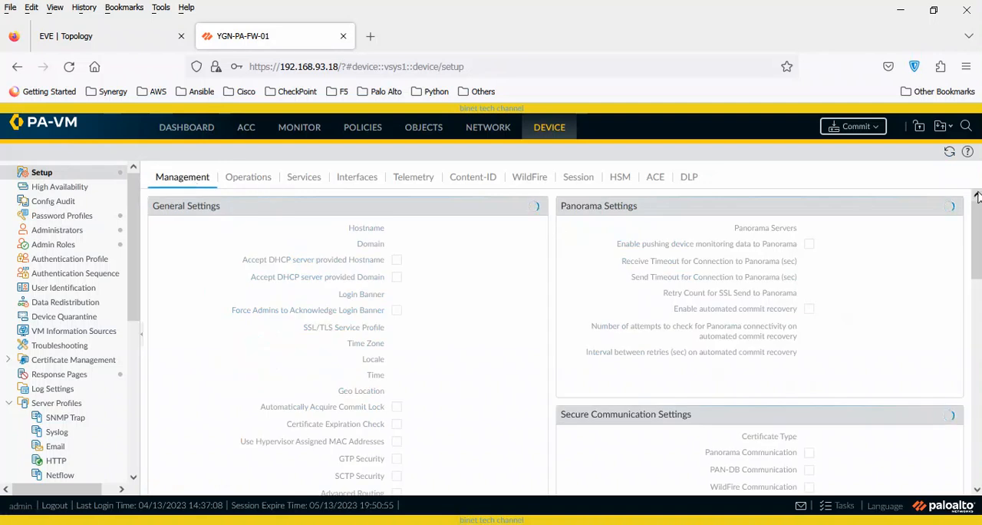
pyautogui.moveTo(978, 197); pyautogui.dragTo(973, 362)
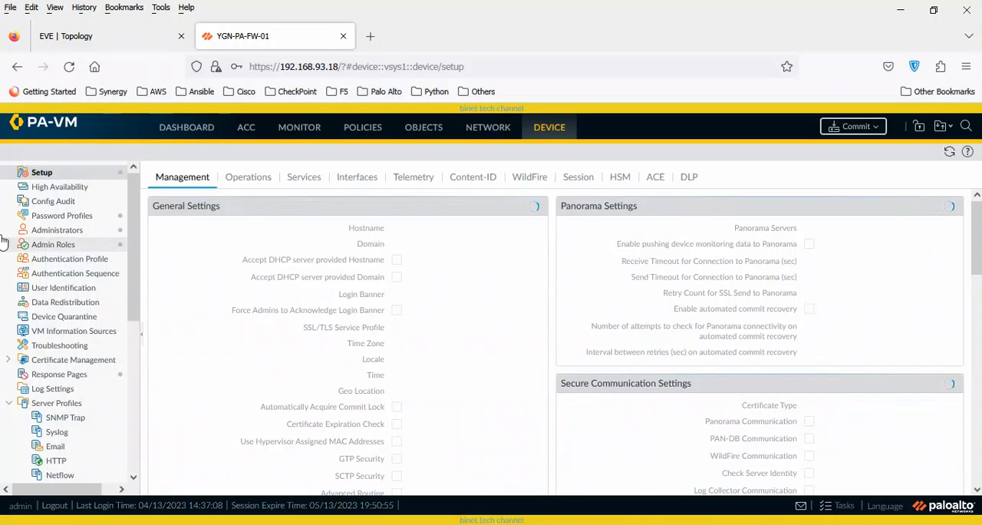
pyautogui.click(91, 220)
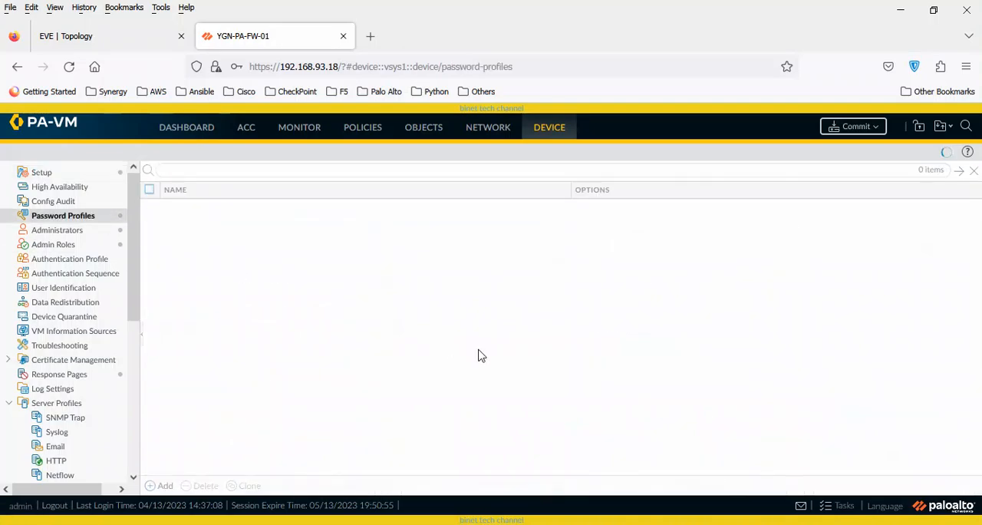
pyautogui.click(100, 249)
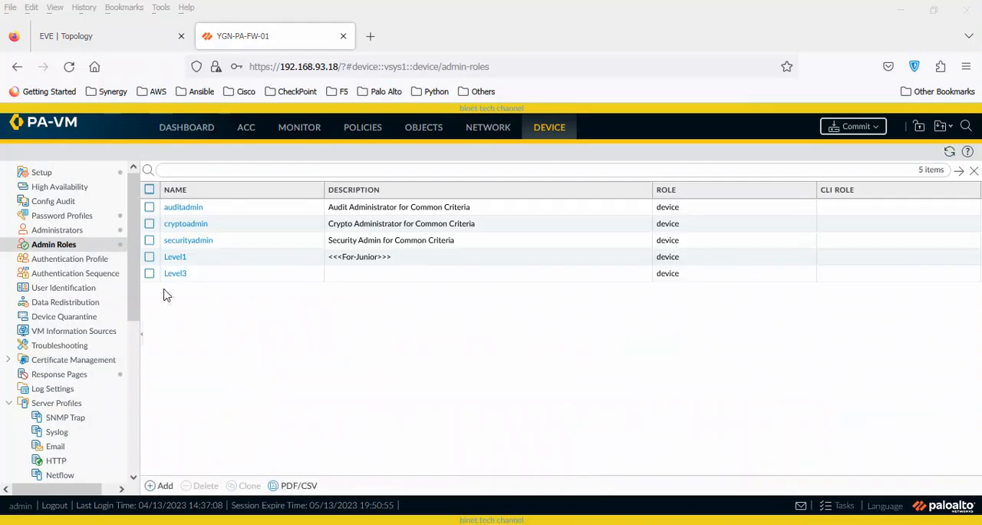
# Start a new authentication profile named Auth_Profile.
pyautogui.click(90, 261)
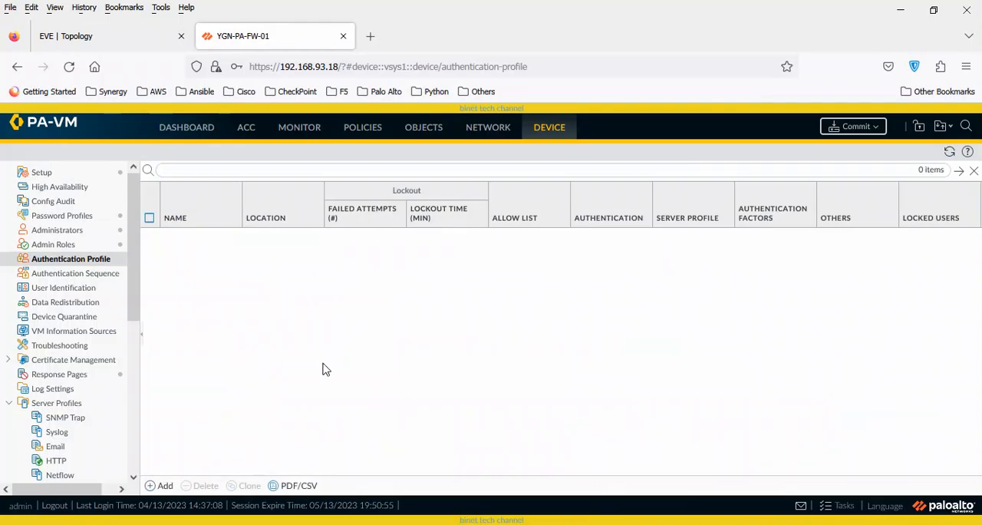
pyautogui.click(162, 486)
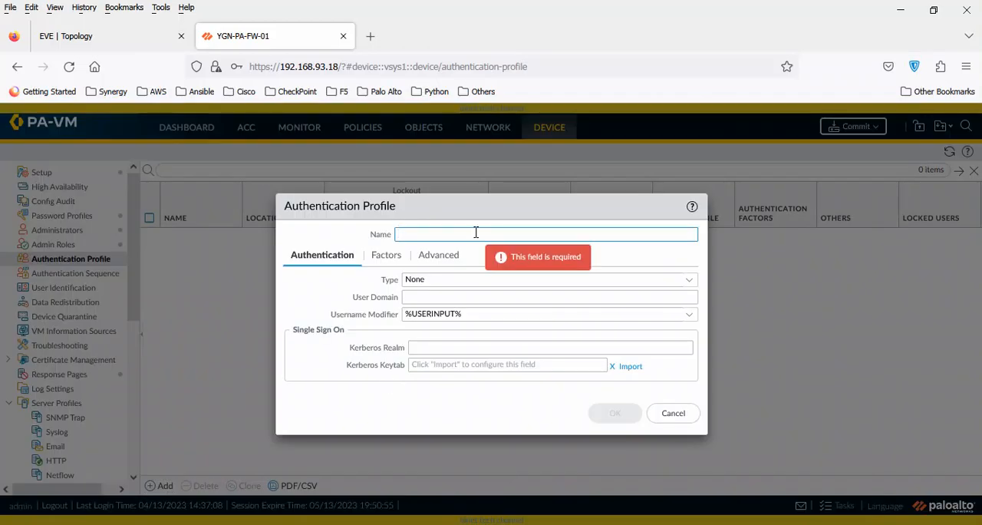
pyautogui.write('Auth_Profile')
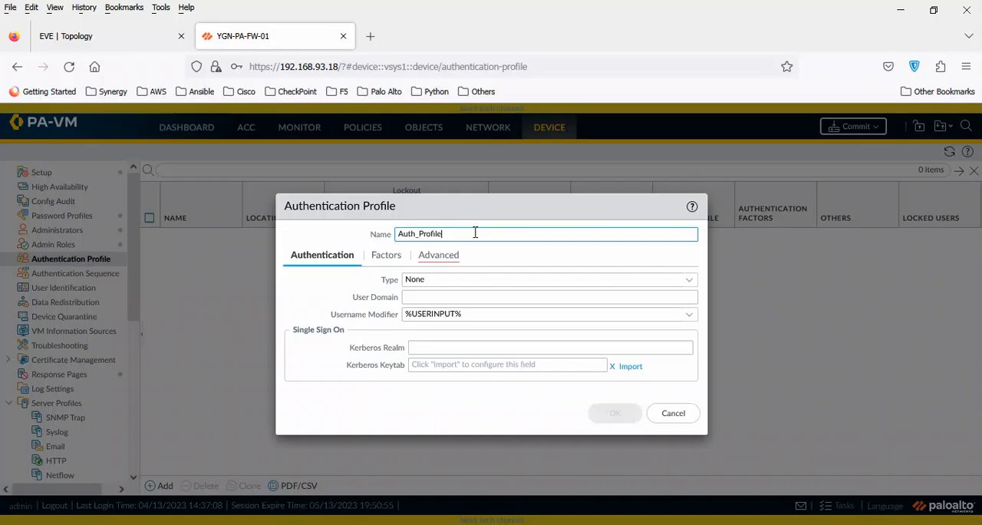
# Add all to the authentication profile's allow list.
pyautogui.click(423, 256)
pyautogui.click(313, 396)
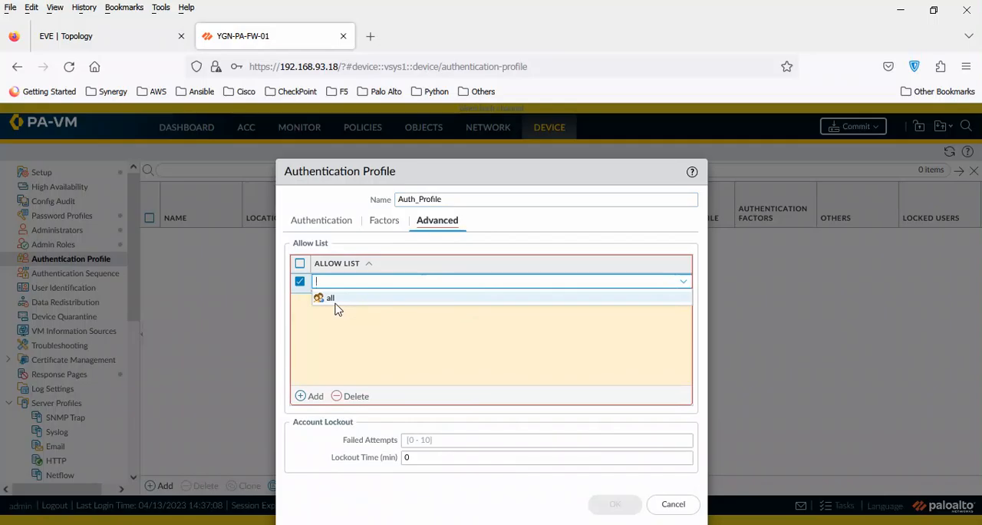
pyautogui.click(330, 300)
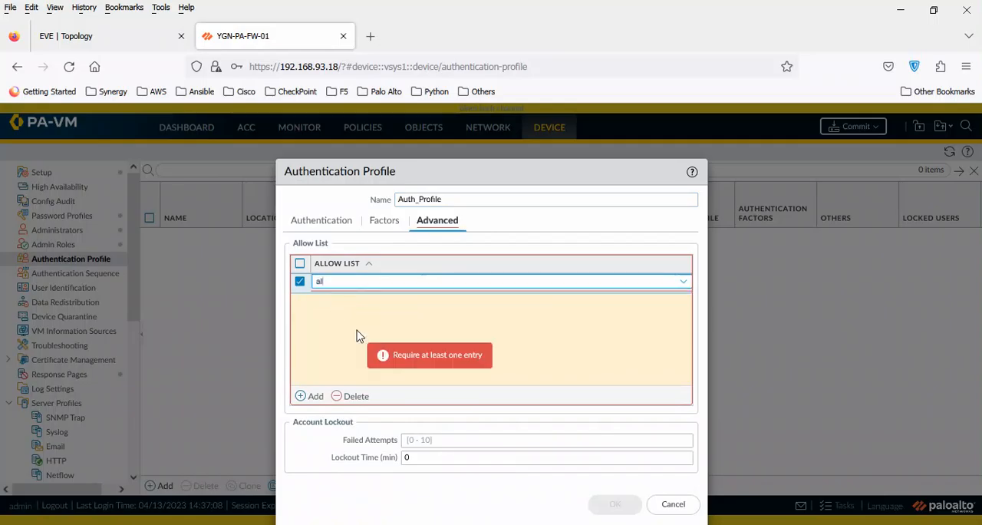
pyautogui.click(355, 333)
# Set the profile's authentication type to Local Database and its user domain to binet.
pyautogui.click(324, 223)
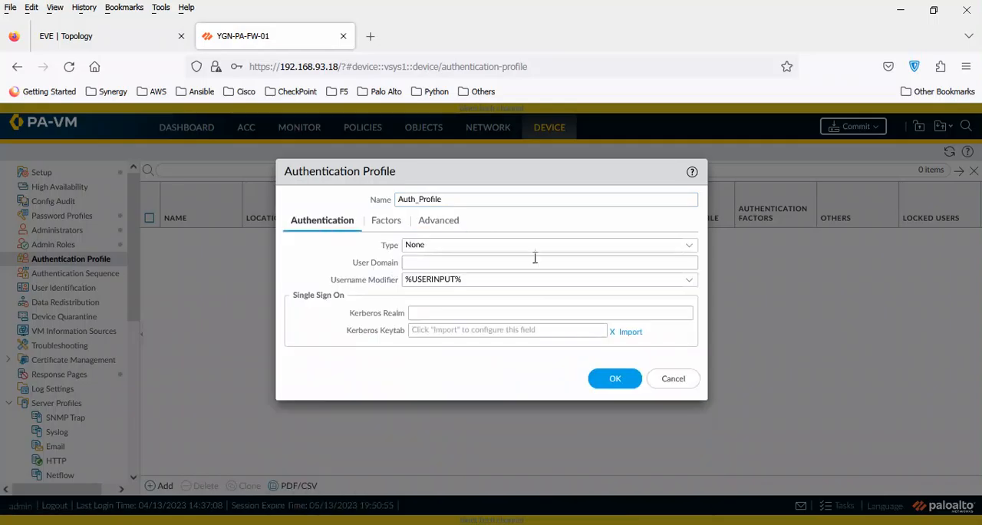
pyautogui.click(689, 245)
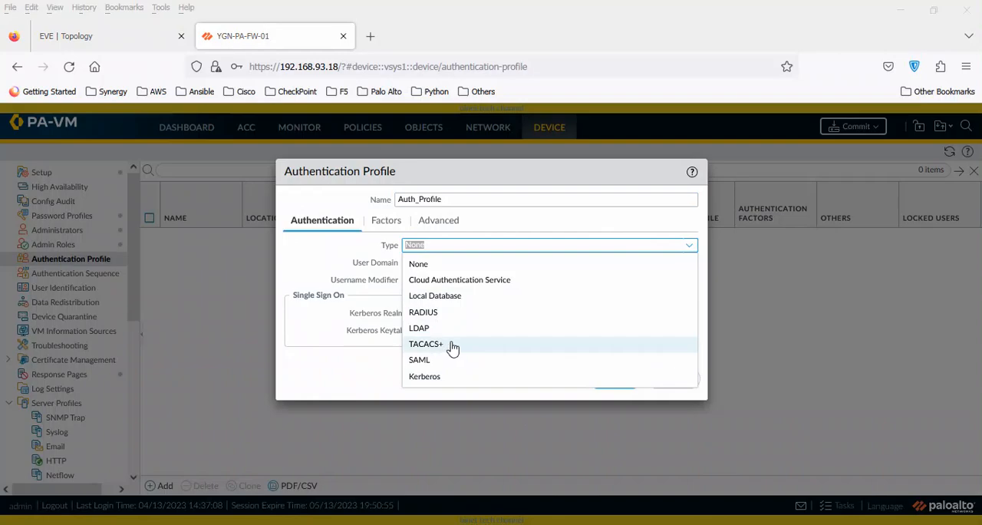
pyautogui.click(461, 297)
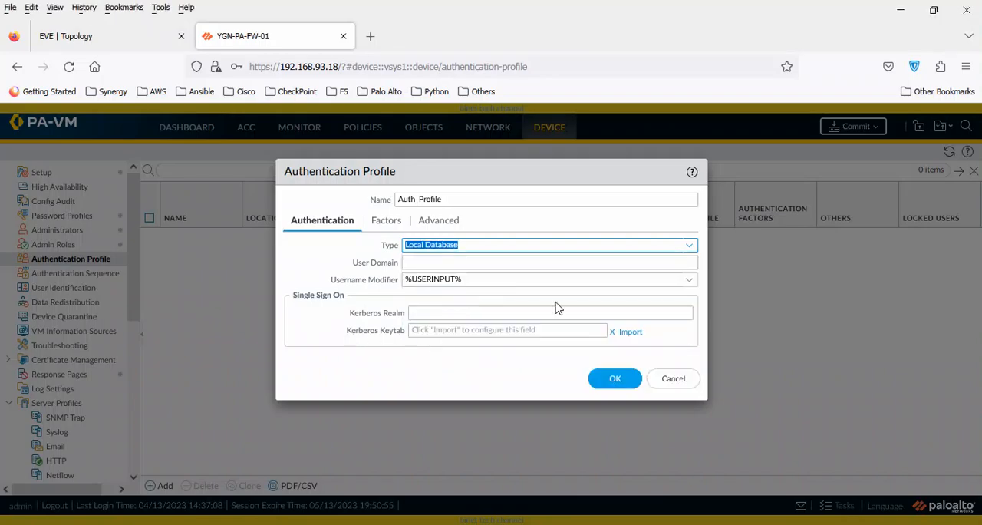
pyautogui.click(423, 312)
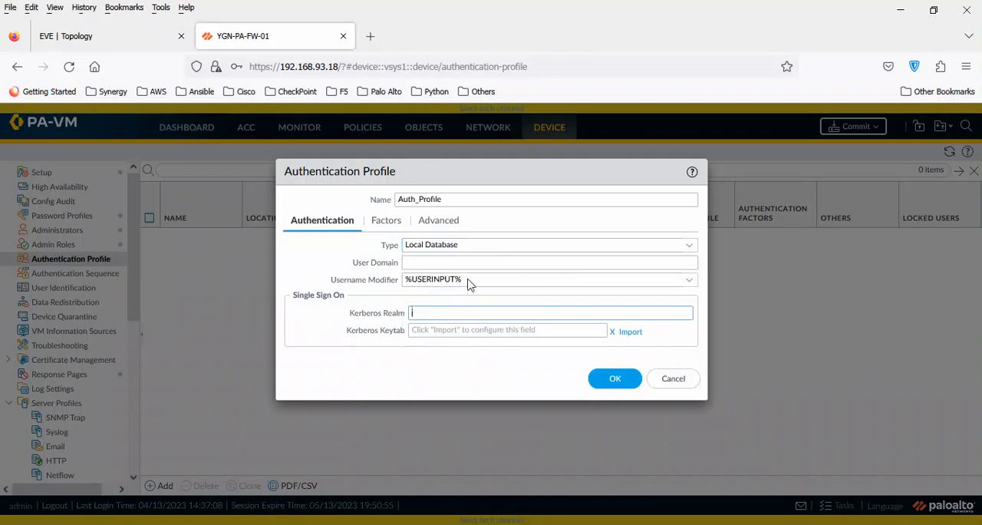
pyautogui.click(484, 261)
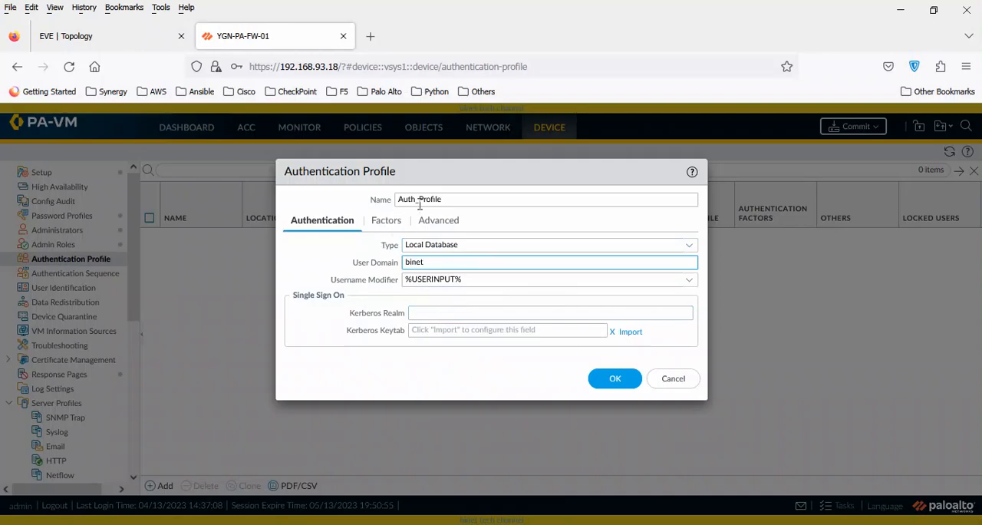
# Save the Auth_Profile authentication profile and display the list of administrators.
pyautogui.click(615, 379)
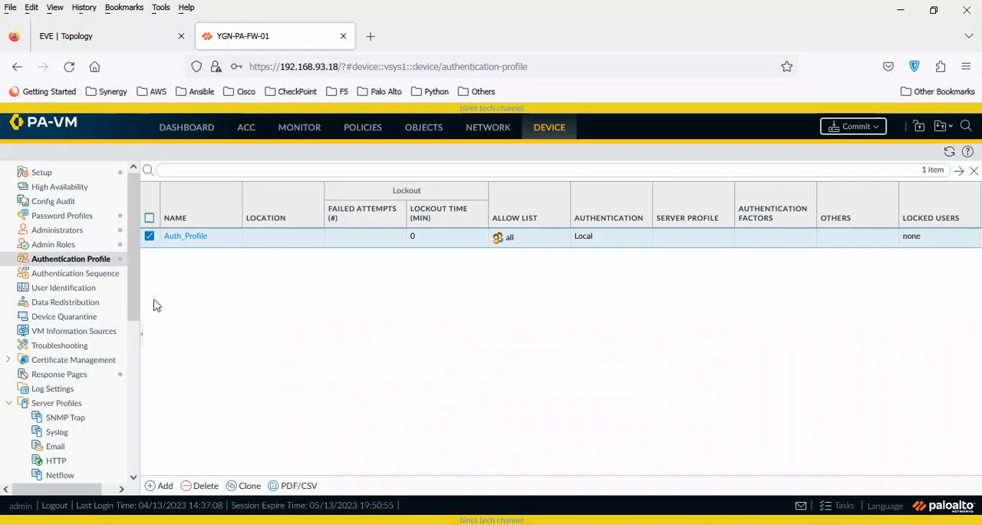
pyautogui.click(89, 238)
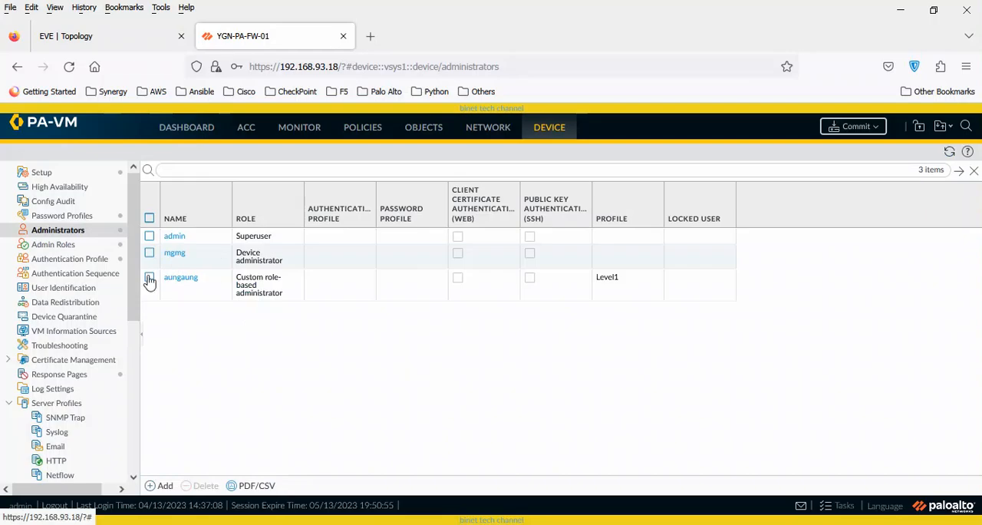
# Add an enabled user to the local user database, entering the user's name and the account password with its confirmation.
pyautogui.moveTo(132, 281); pyautogui.dragTo(129, 390)
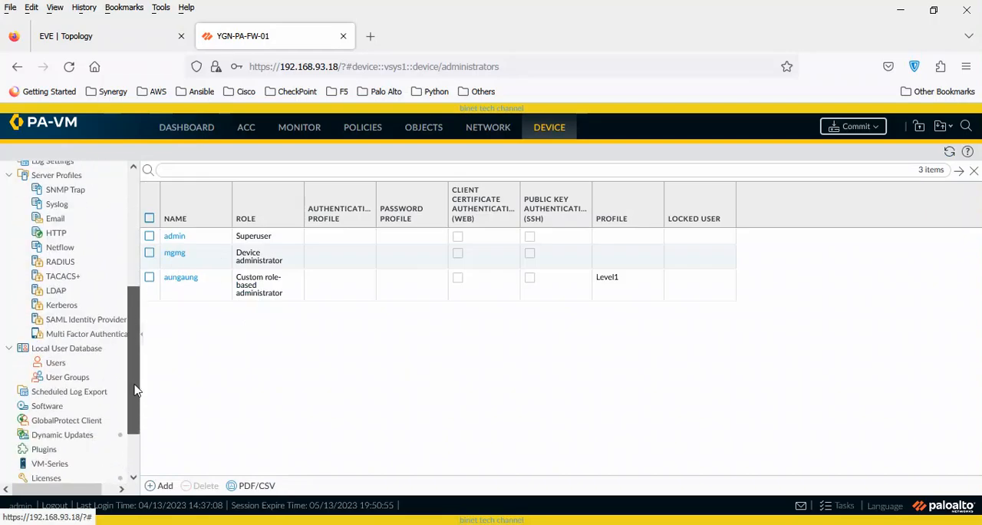
pyautogui.click(55, 363)
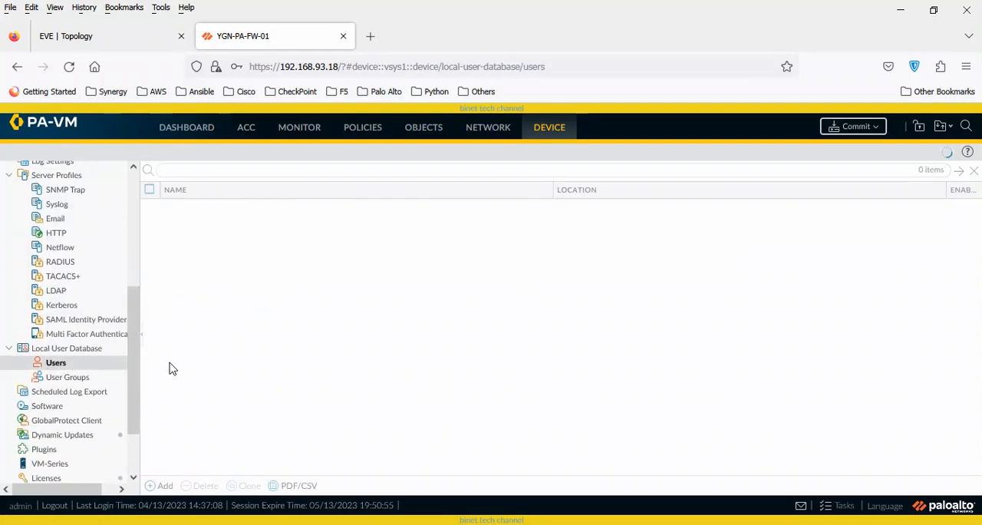
pyautogui.click(163, 486)
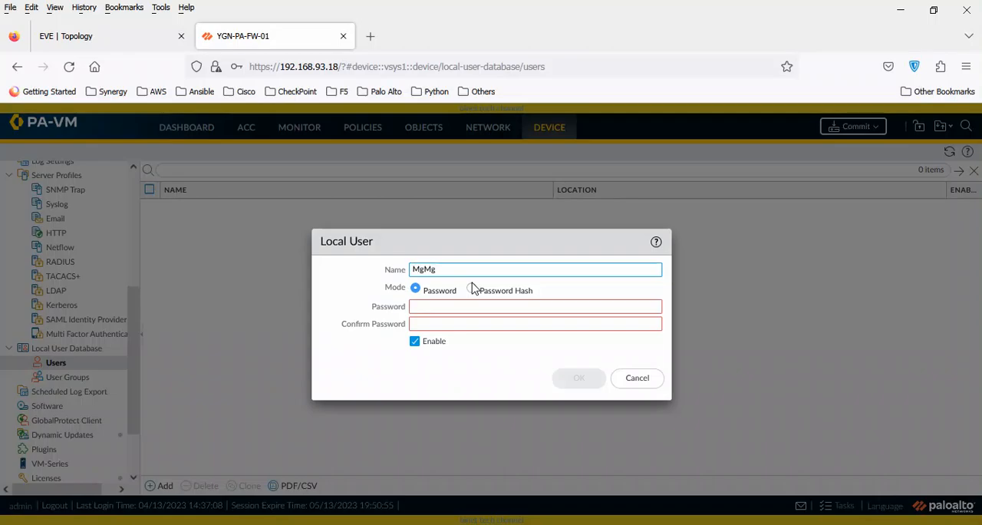
pyautogui.click(468, 307)
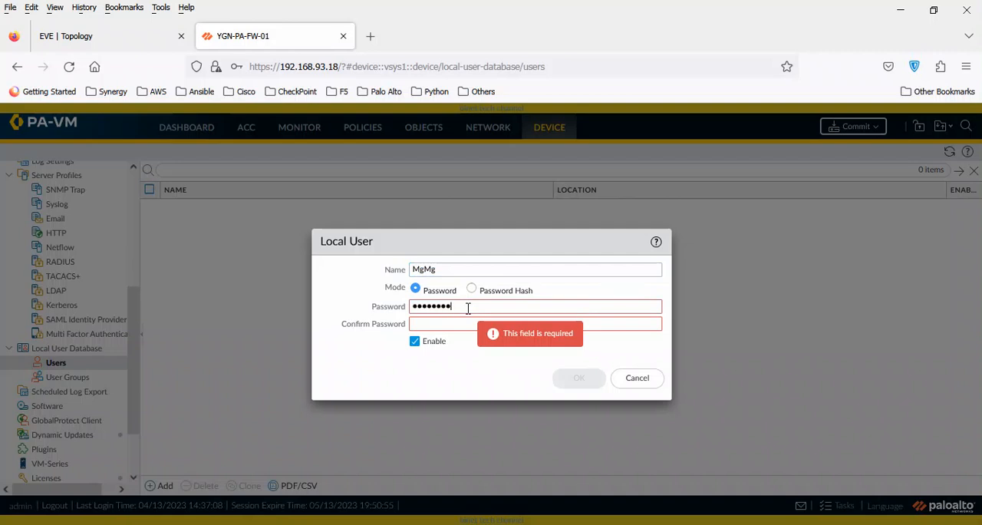
pyautogui.press('Tab')
pyautogui.write('aa')
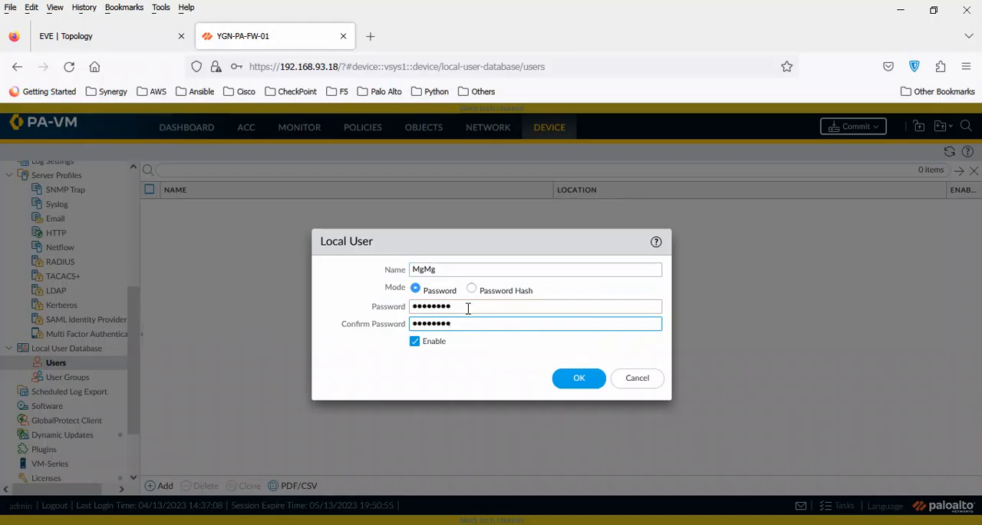
pyautogui.click(577, 377)
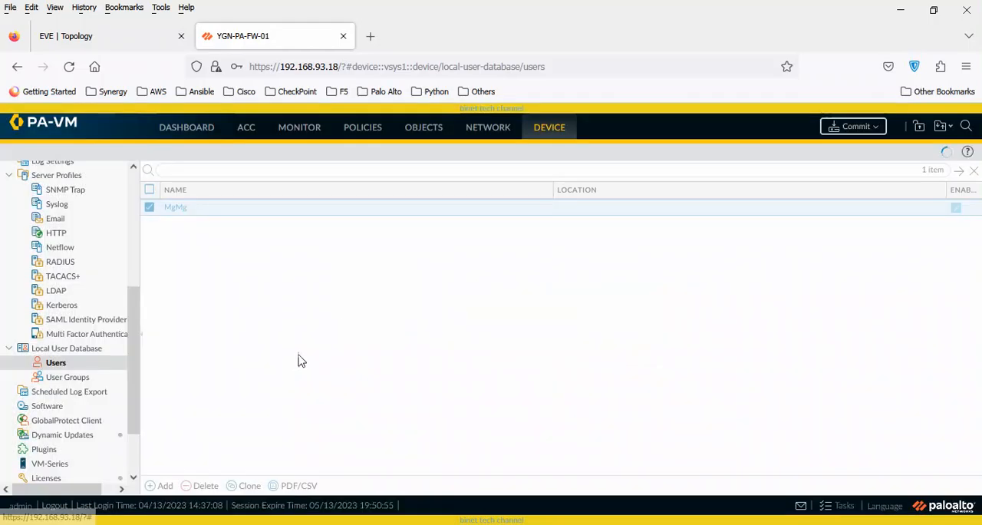
# Add a second enabled local database user, entering that user's name and the confirmed account password.
pyautogui.click(165, 485)
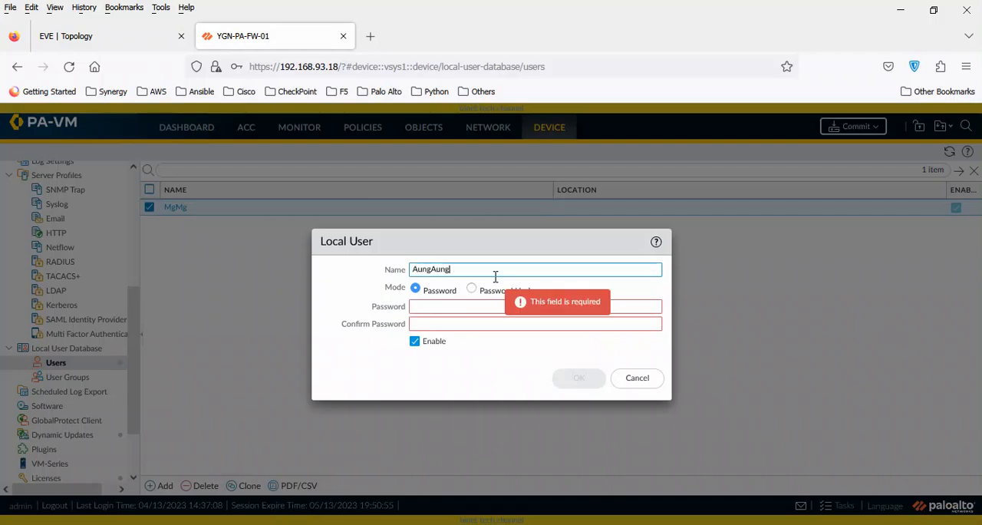
pyautogui.press('Tab')
pyautogui.write('123456')
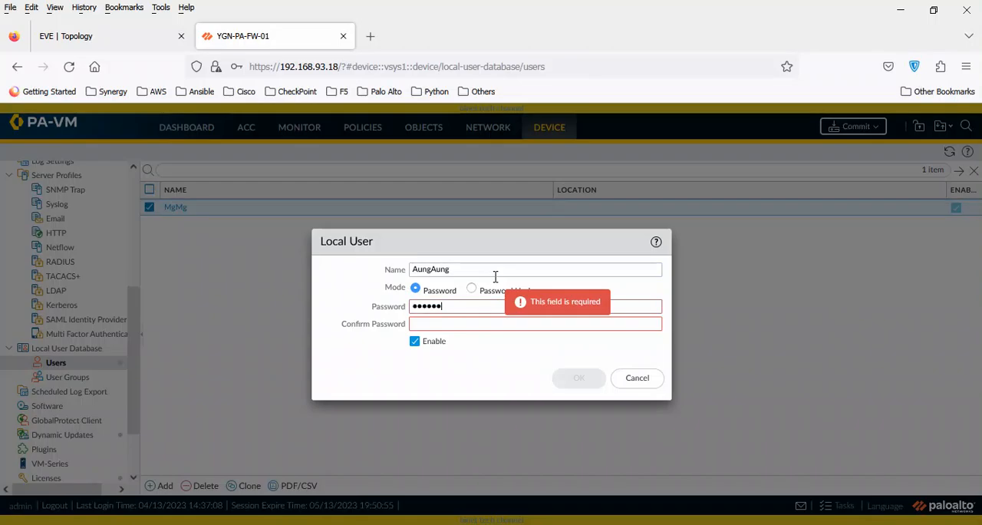
pyautogui.write('78')
pyautogui.press('Tab')
pyautogui.write('12345678')
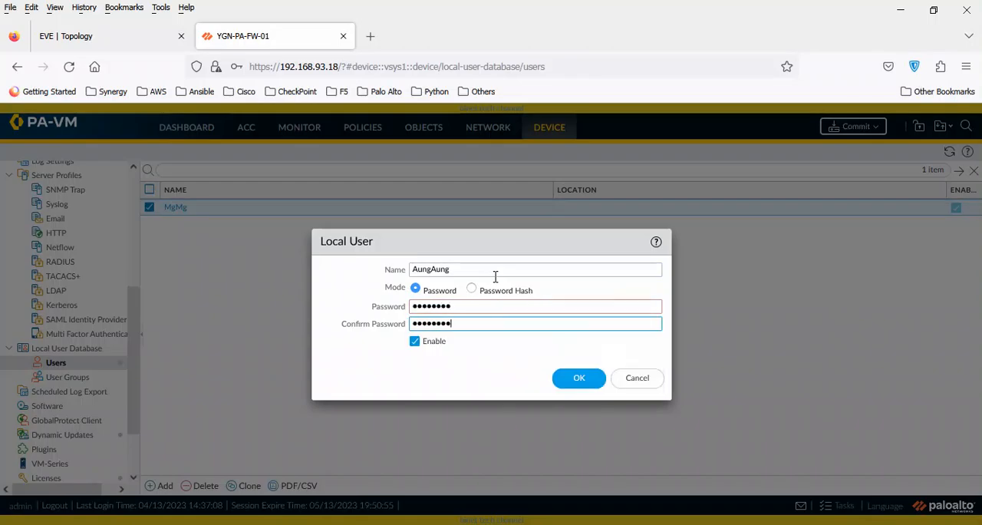
pyautogui.click(578, 382)
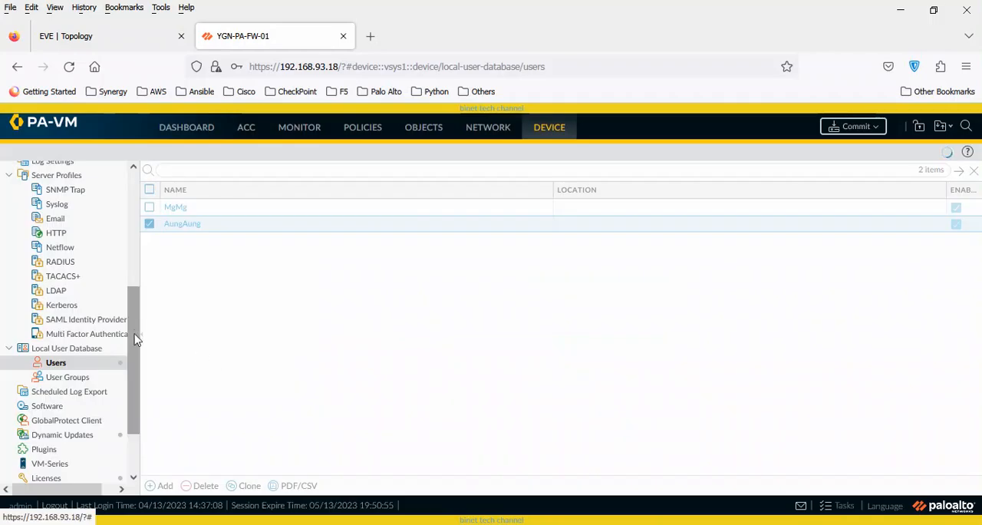
# Start a new administrator named after the first local user and assign it the authentication profile Auth_Profile.
pyautogui.moveTo(136, 338); pyautogui.dragTo(143, 220)
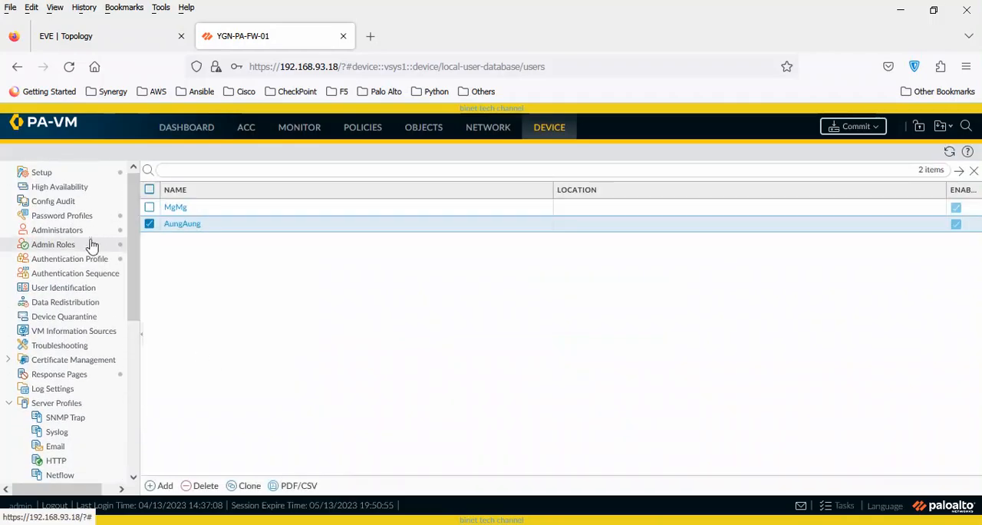
pyautogui.click(58, 230)
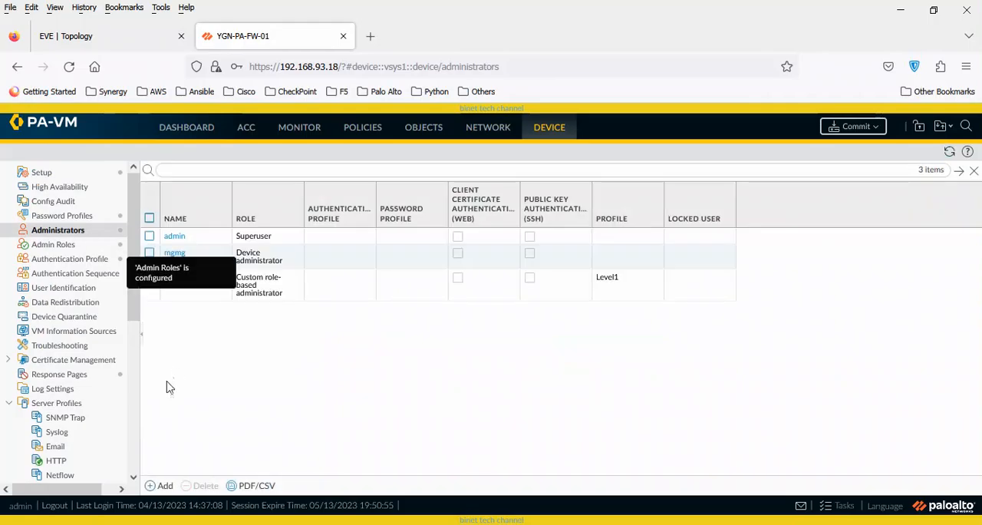
pyautogui.click(158, 485)
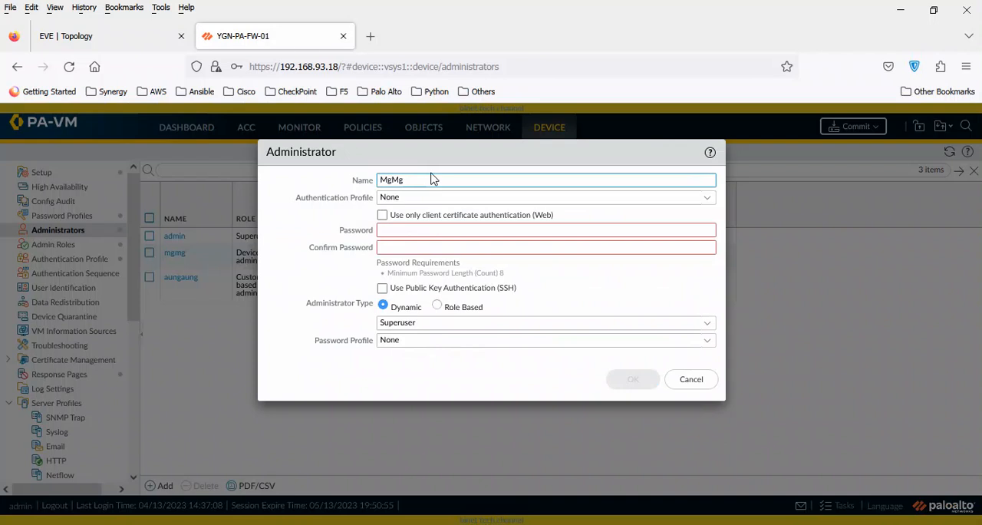
pyautogui.click(712, 201)
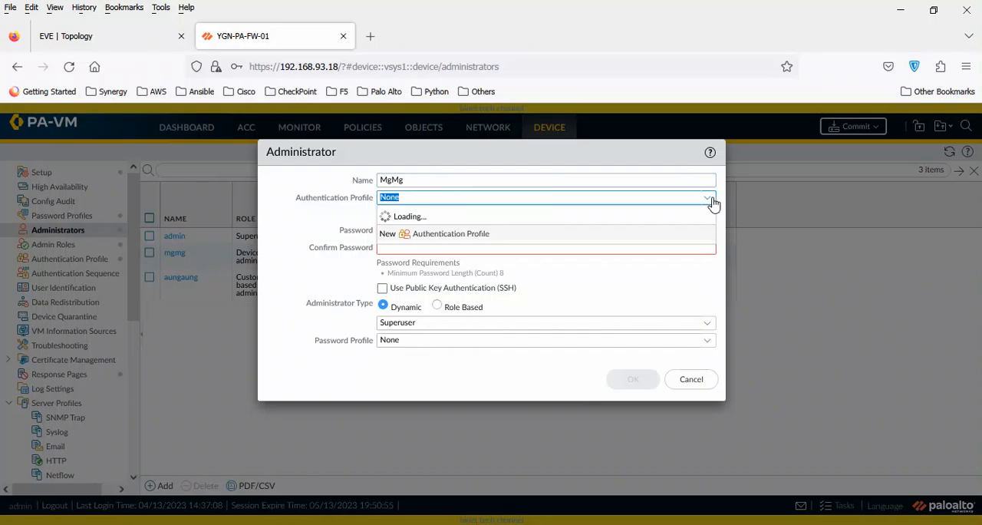
pyautogui.click(444, 233)
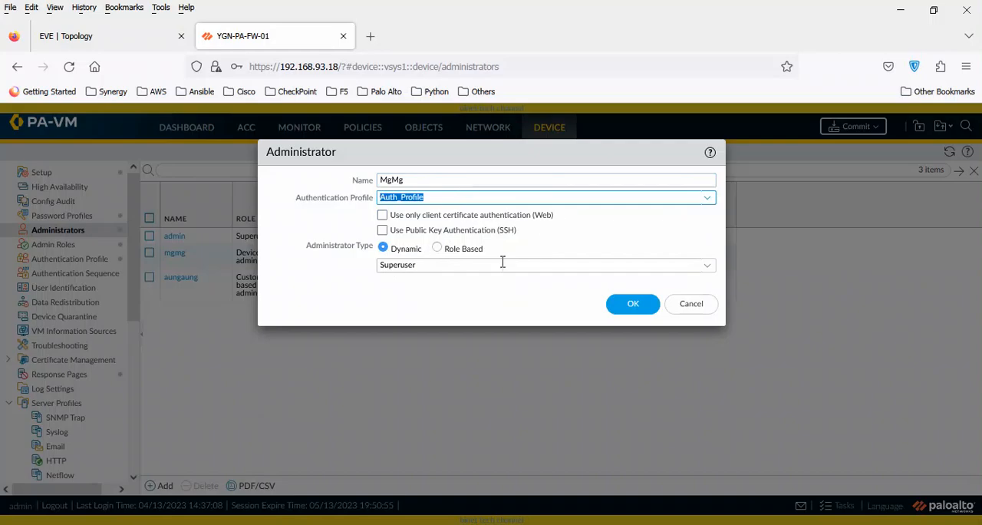
# Make the new administrator a dynamic Superuser and save the account.
pyautogui.click(437, 249)
pyautogui.click(385, 253)
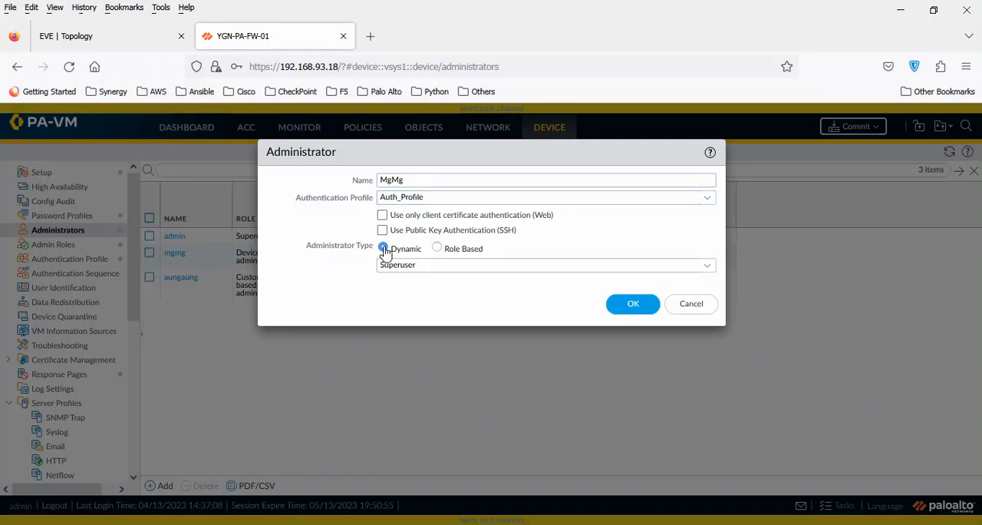
pyautogui.click(437, 249)
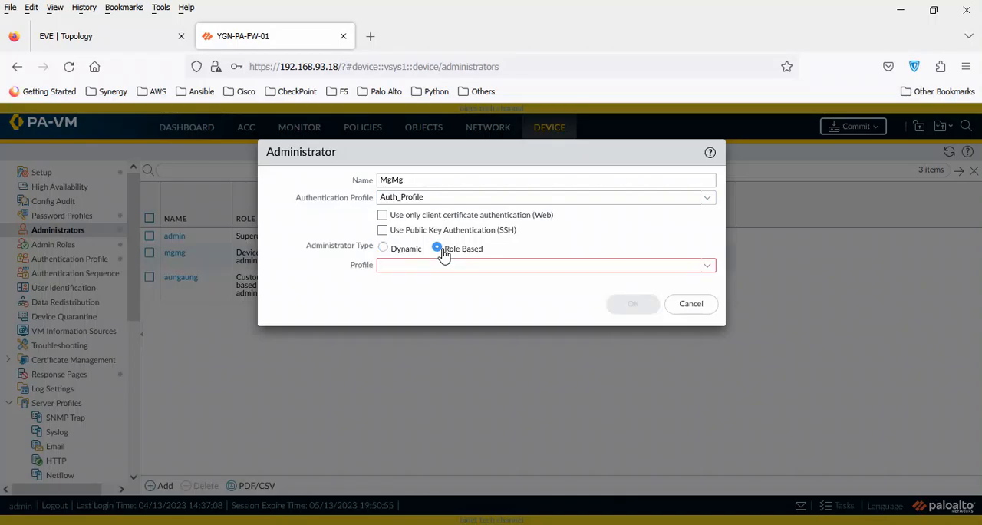
pyautogui.click(383, 250)
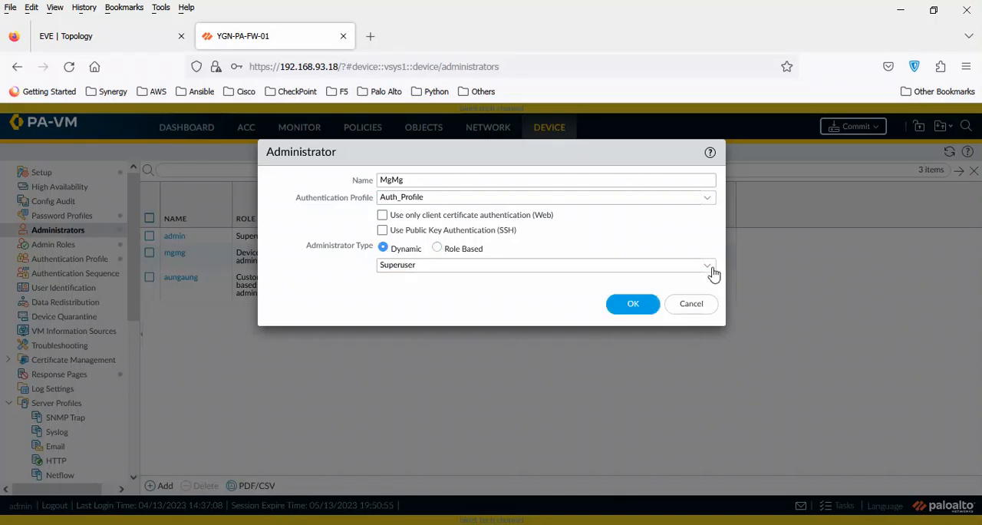
pyautogui.click(707, 265)
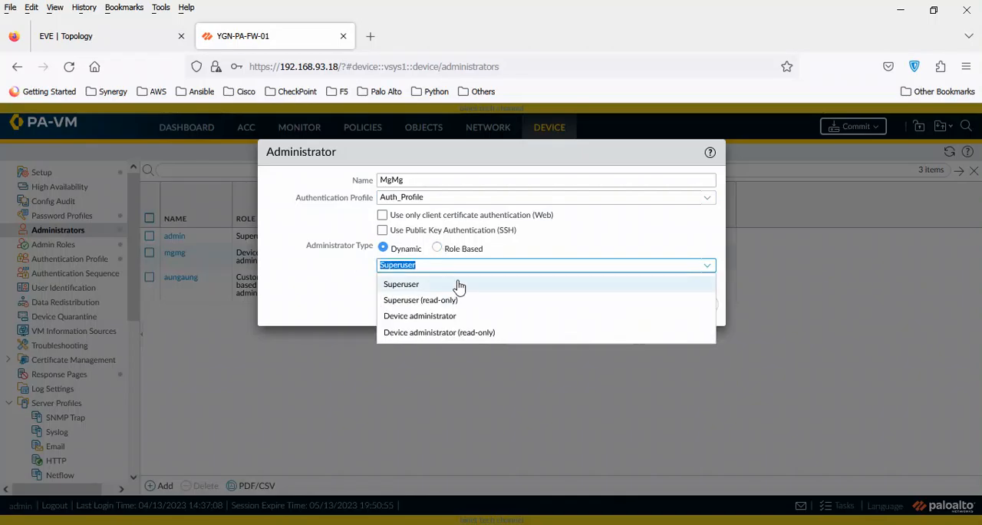
pyautogui.click(416, 289)
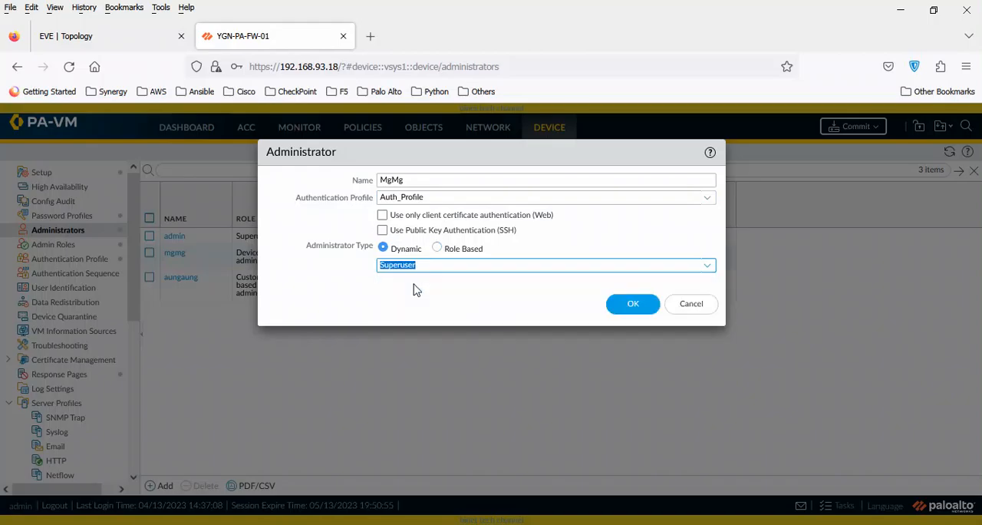
pyautogui.click(634, 306)
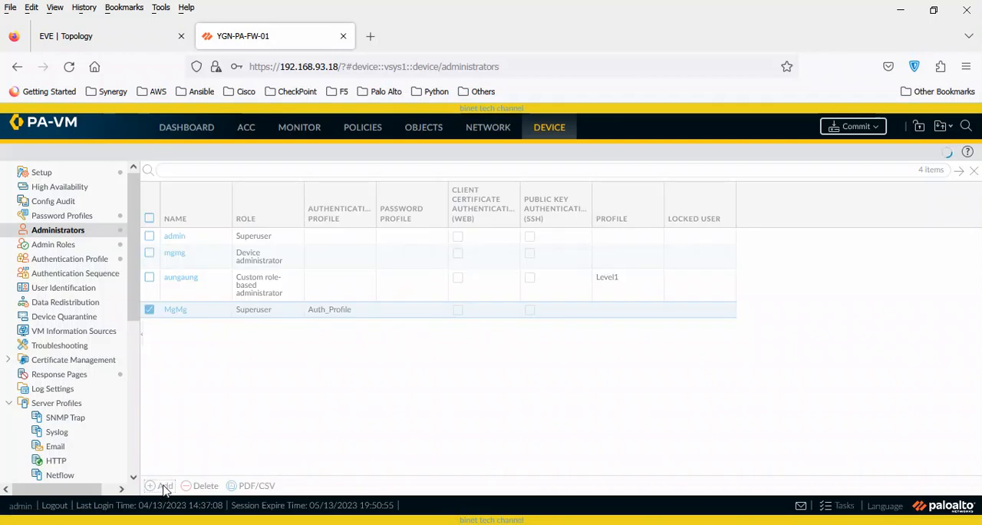
# Start another administrator named after the second local user, using Auth_Profile as its authentication profile.
pyautogui.click(163, 487)
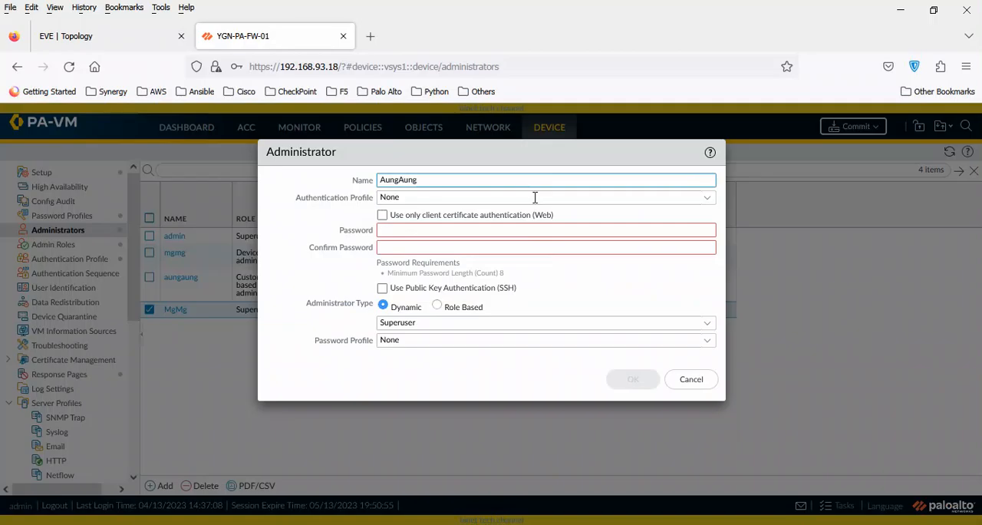
pyautogui.write('AungAung')
pyautogui.click(707, 197)
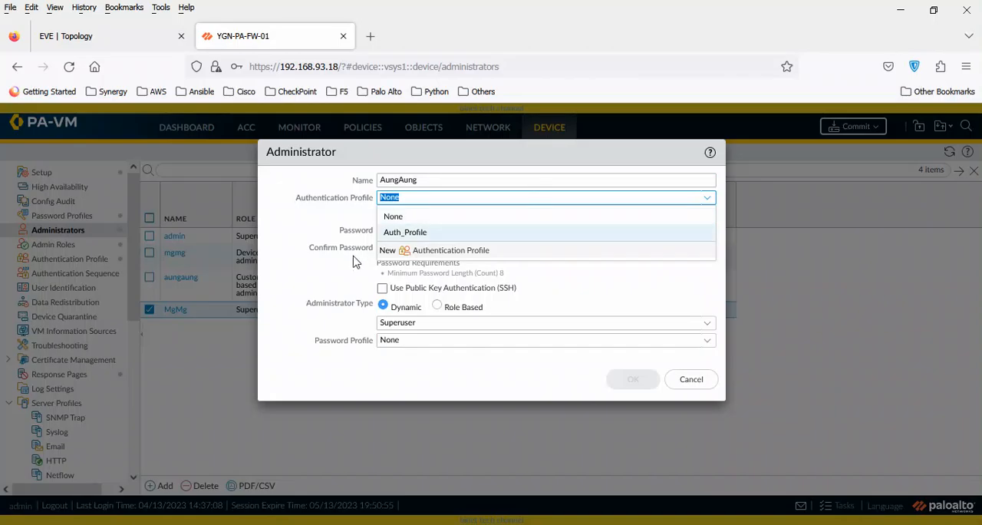
pyautogui.click(412, 221)
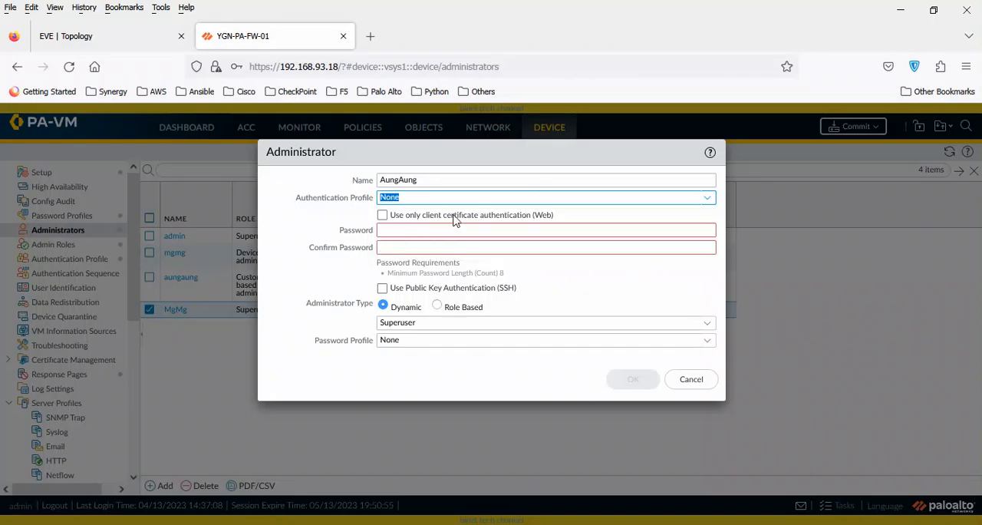
pyautogui.click(708, 198)
pyautogui.click(447, 233)
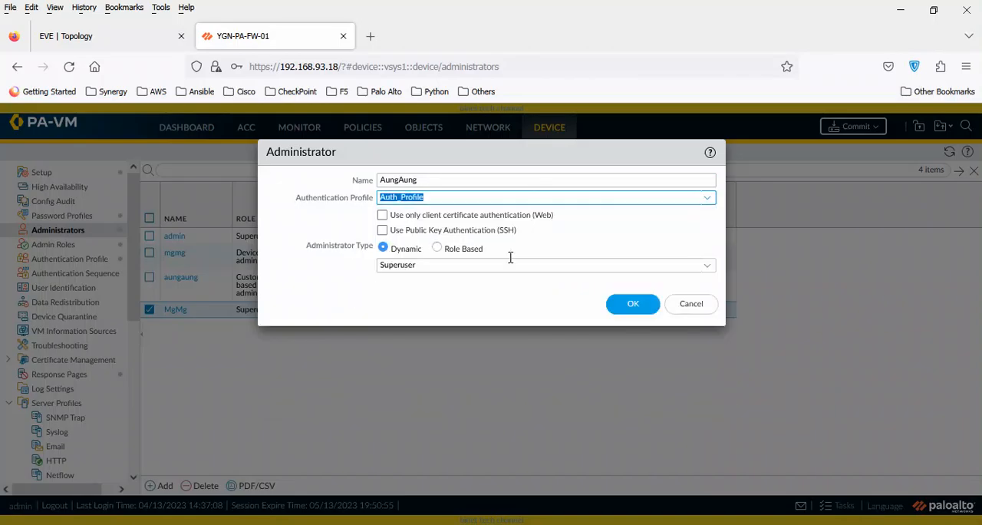
# Make this administrator role based with the Level3 profile and save the account.
pyautogui.click(440, 246)
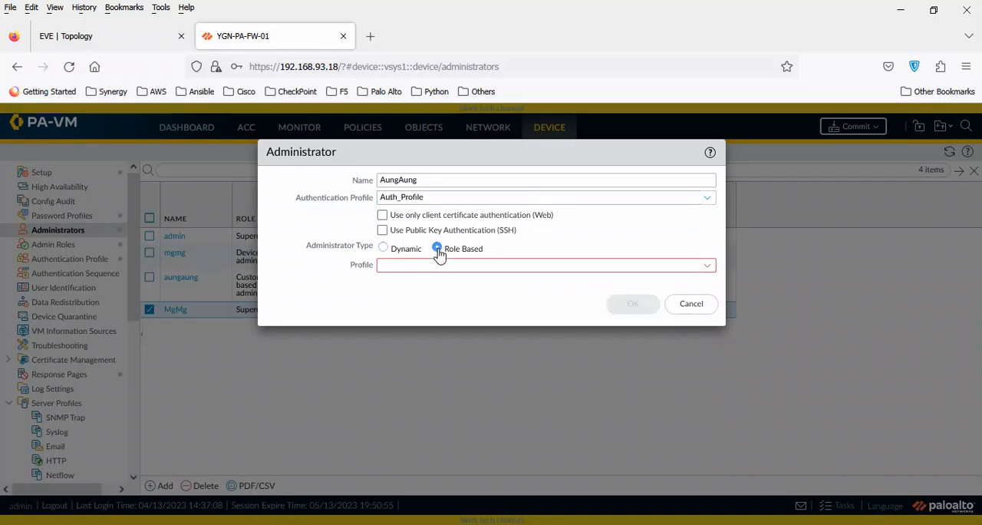
pyautogui.click(707, 265)
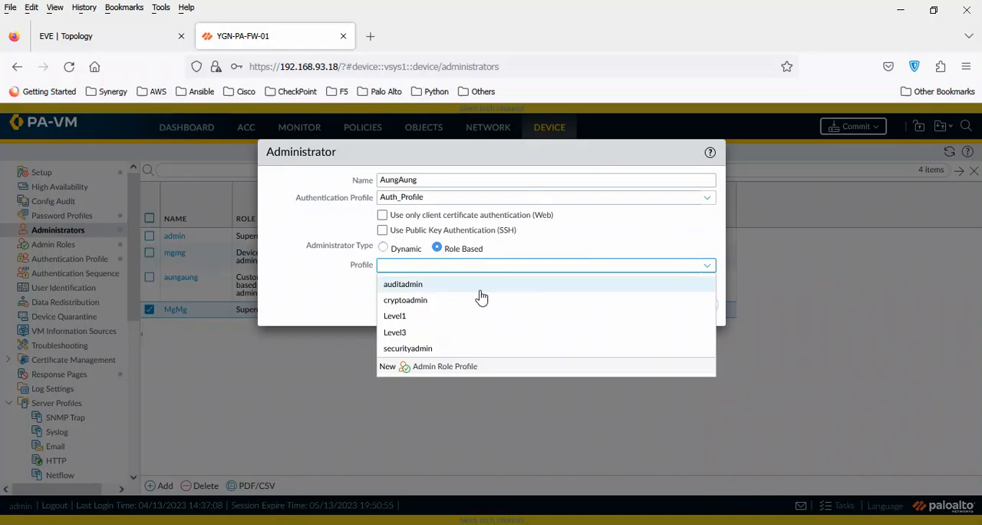
pyautogui.click(406, 332)
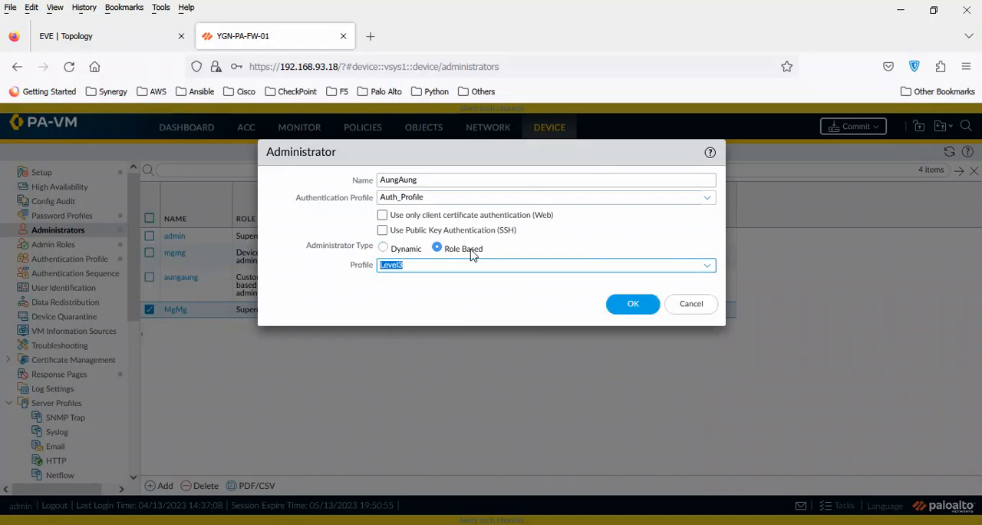
pyautogui.click(629, 311)
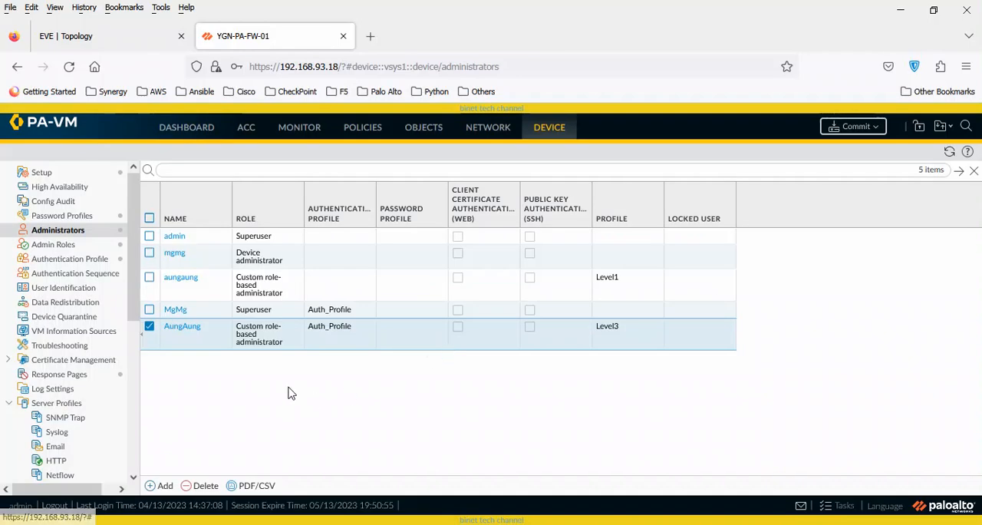
# Set the authentication profile of the first local user's Superuser administrator to None, and enter and confirm the account password.
pyautogui.click(176, 309)
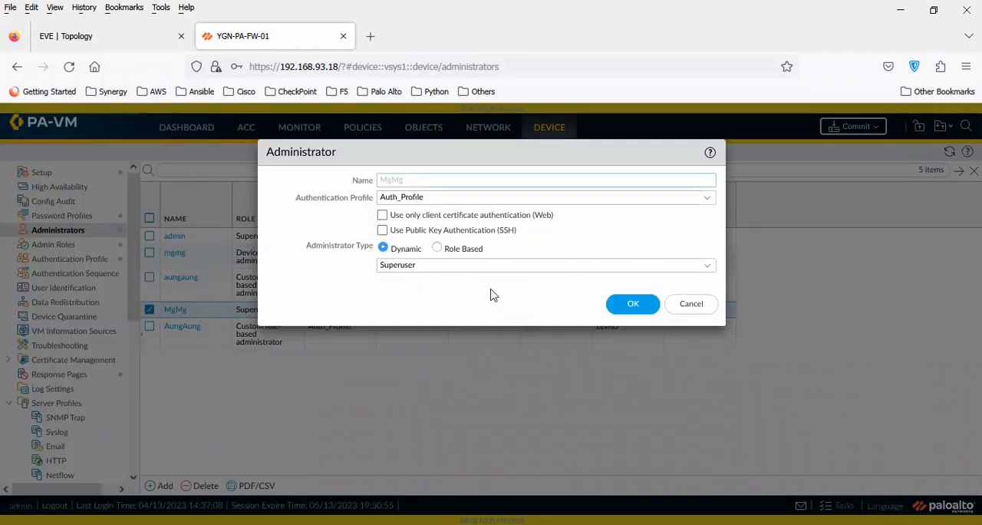
pyautogui.click(439, 251)
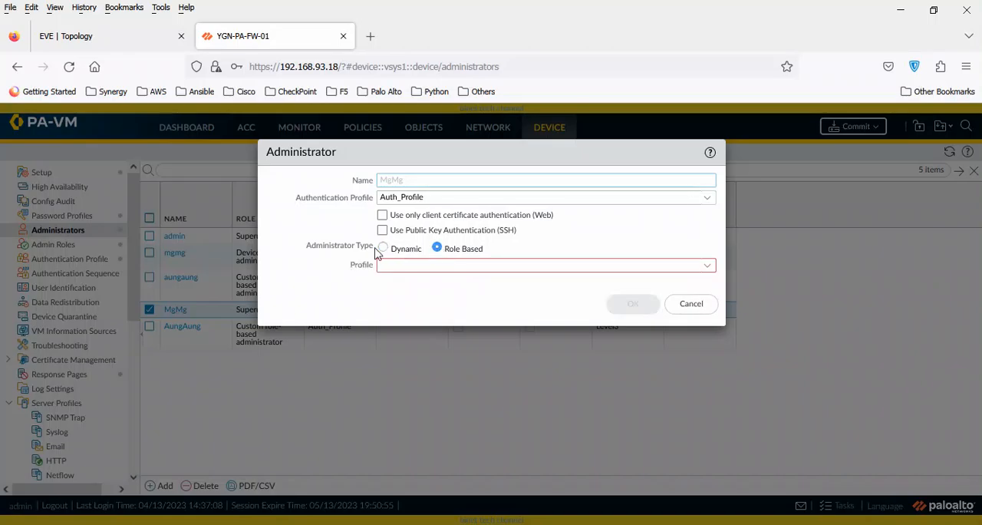
pyautogui.click(382, 248)
pyautogui.click(705, 198)
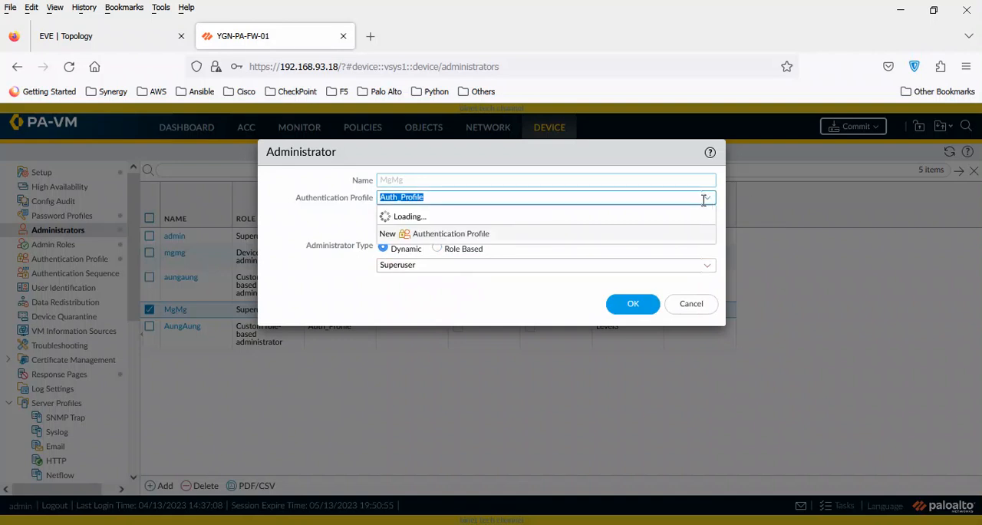
pyautogui.click(435, 220)
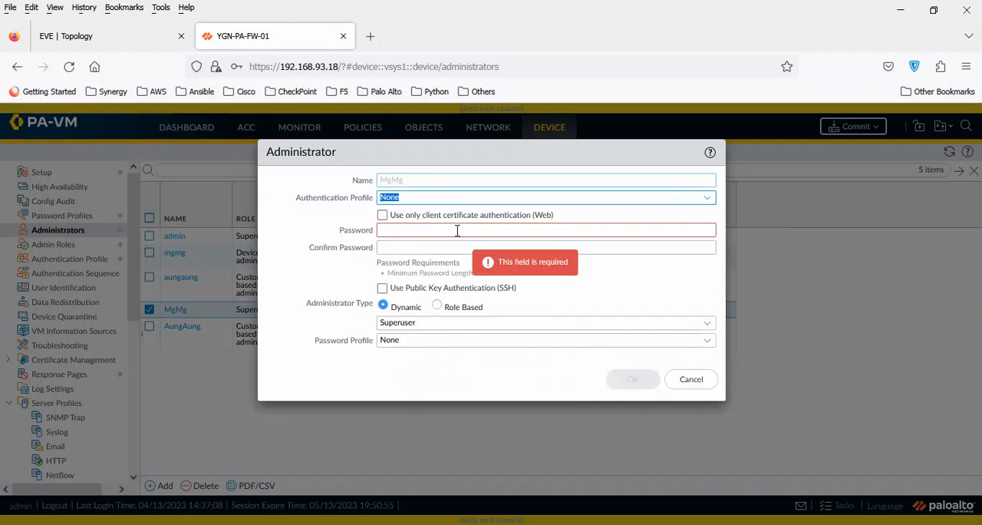
pyautogui.click(458, 230)
pyautogui.write('•')
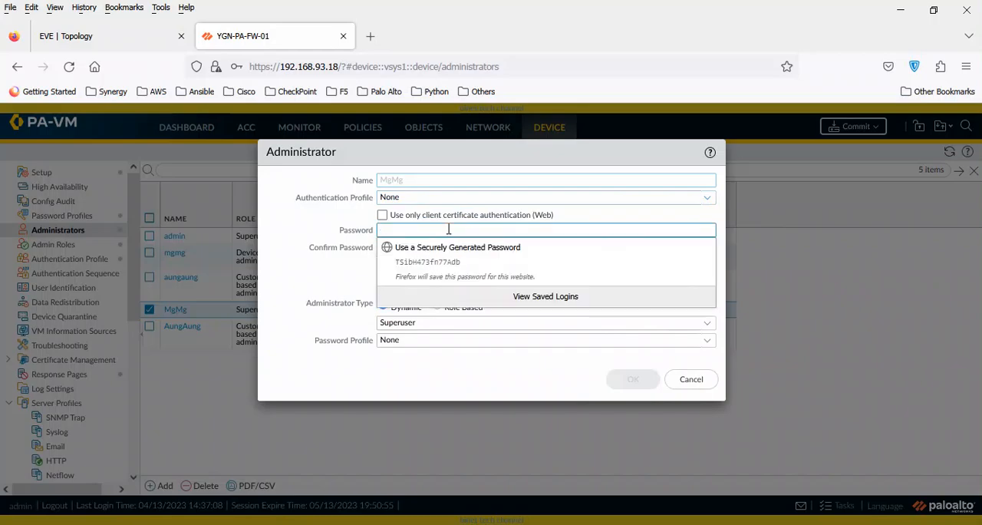
pyautogui.write('•••••')
pyautogui.write('••')
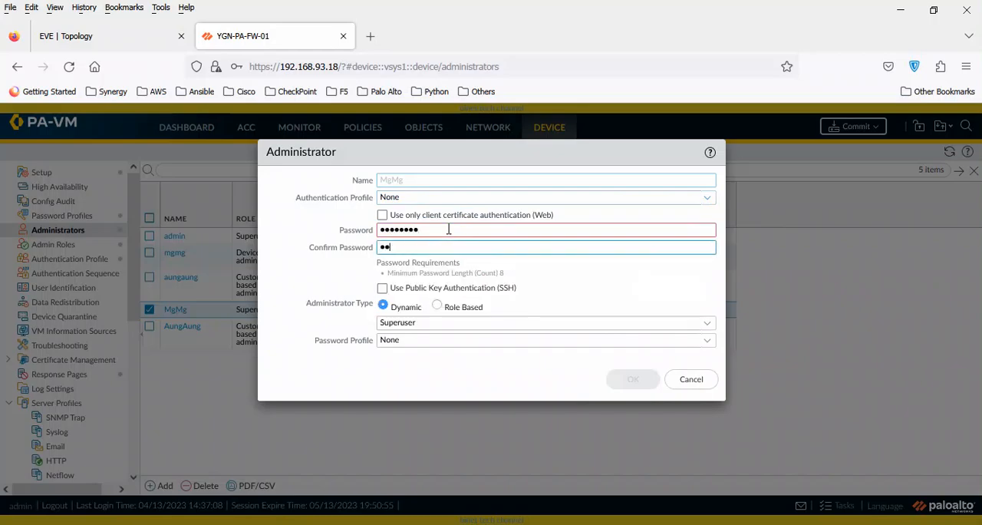
pyautogui.write('••')
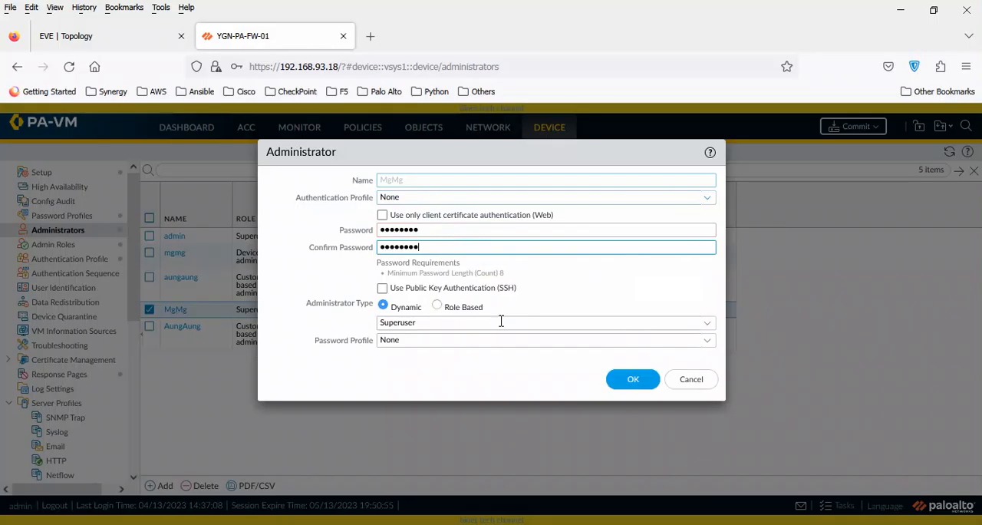
# Assign the password profile PWD_Profile to this administrator and save the account.
pyautogui.click(708, 341)
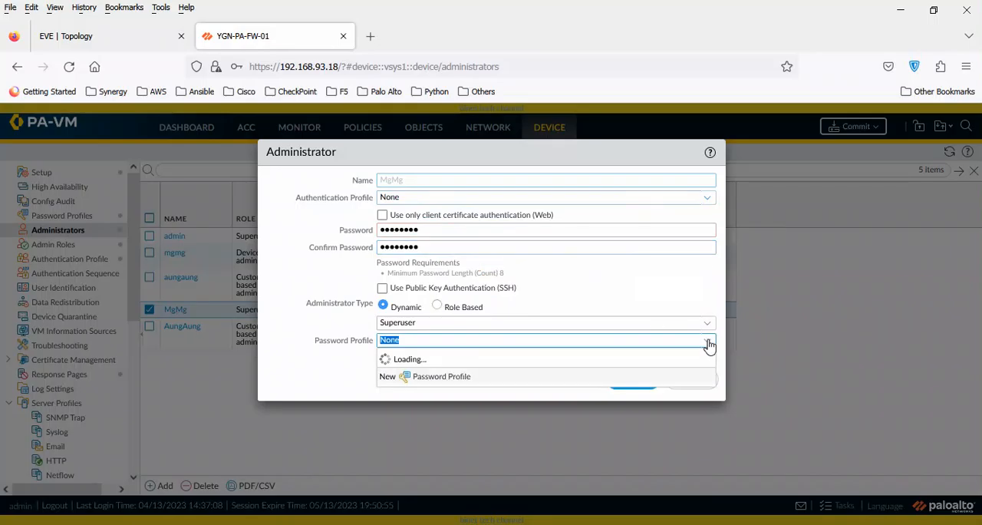
pyautogui.click(428, 379)
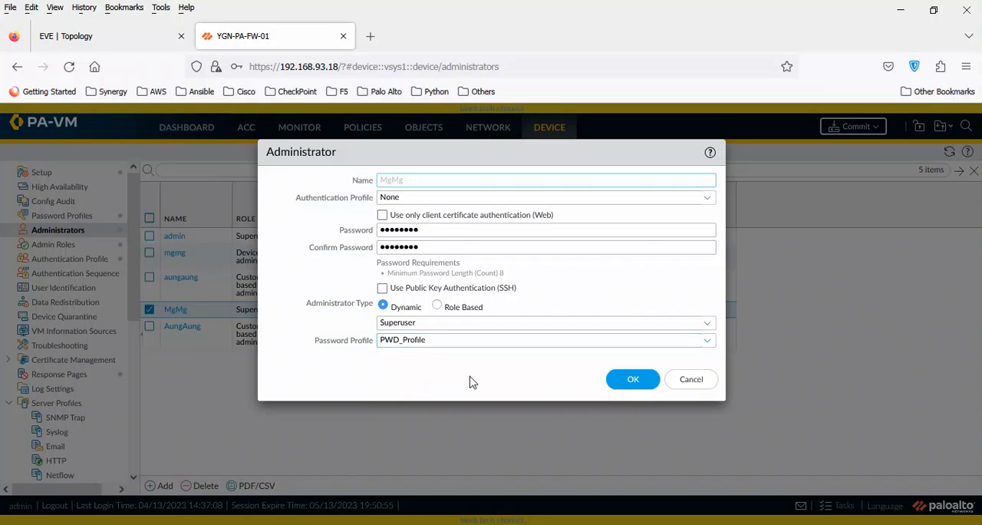
pyautogui.moveTo(405, 154); pyautogui.dragTo(552, 156)
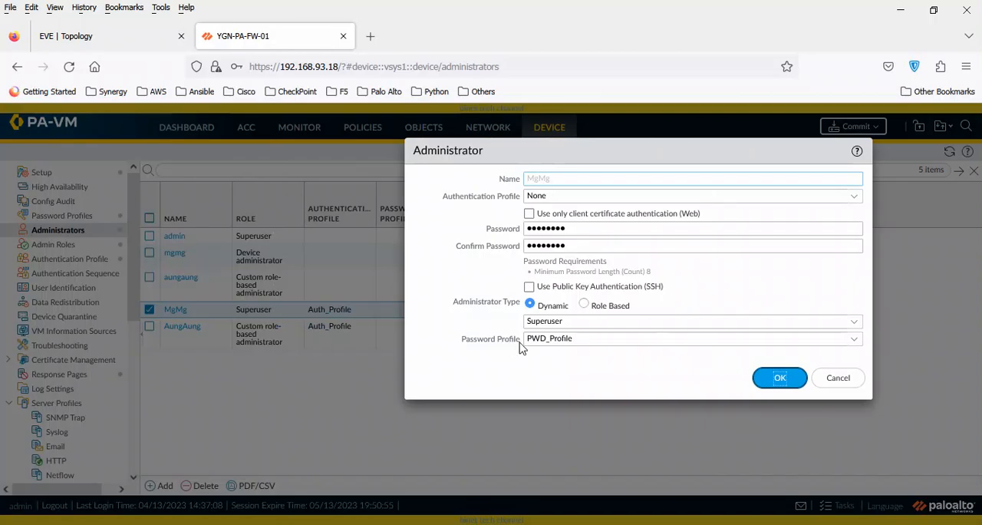
pyautogui.click(779, 377)
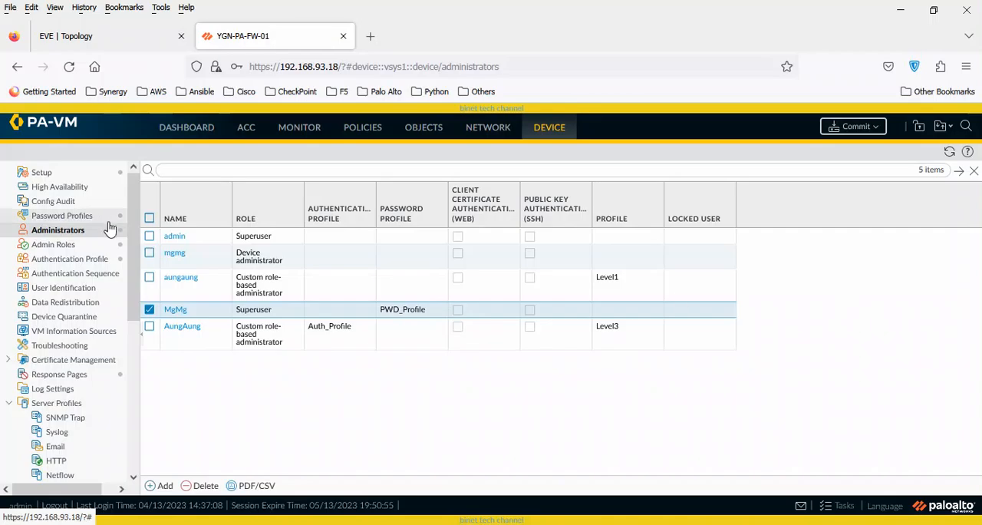
# Try to commit the device-and-network and shared-object changes made by admin, and read the commit status details.
pyautogui.click(870, 130)
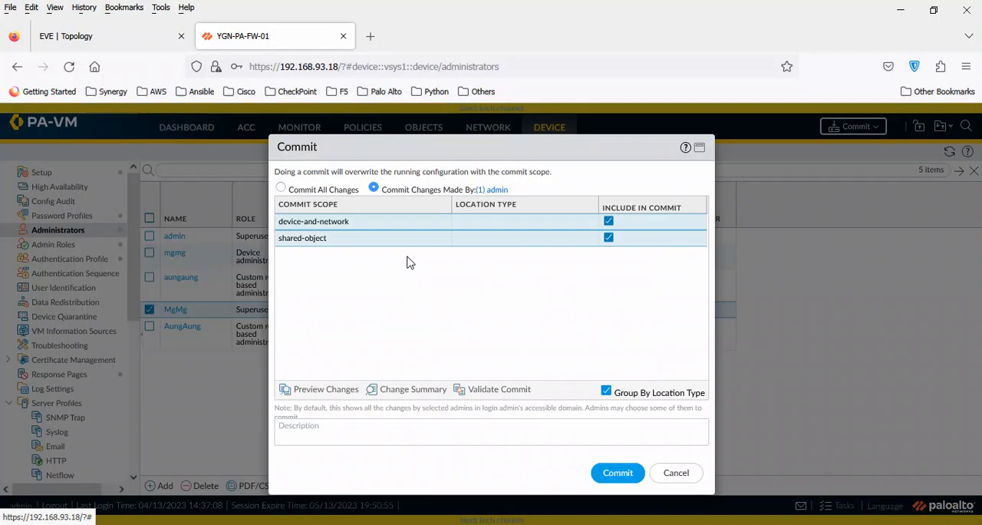
pyautogui.click(618, 474)
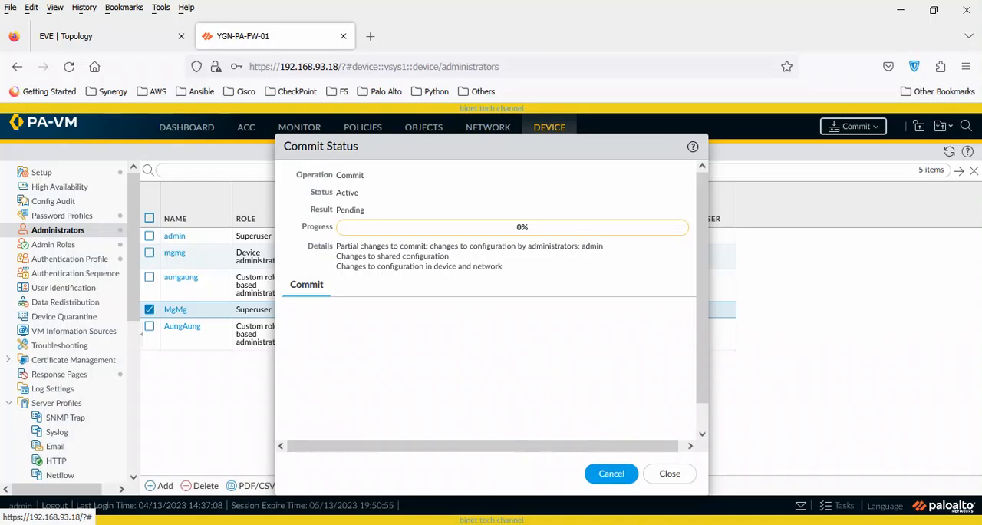
pyautogui.click(602, 524)
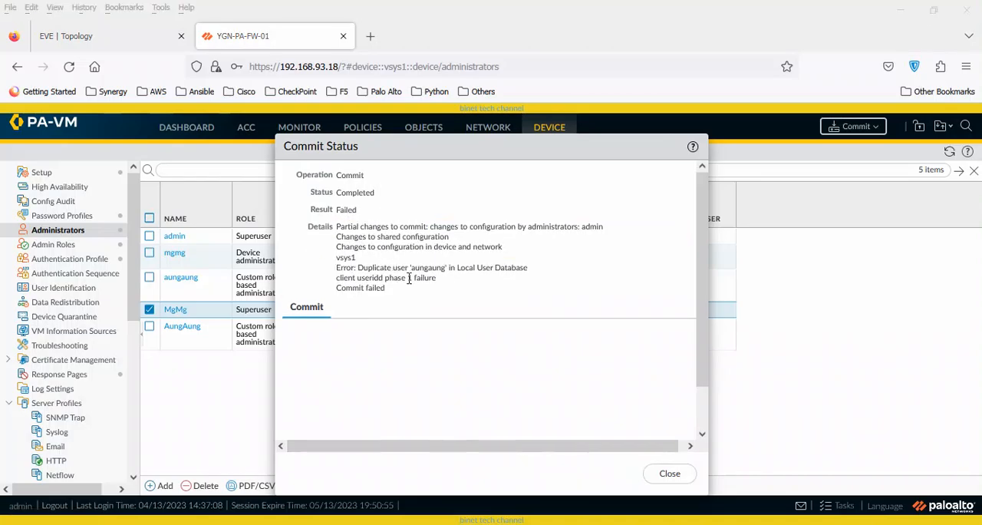
pyautogui.moveTo(384, 267); pyautogui.dragTo(530, 278)
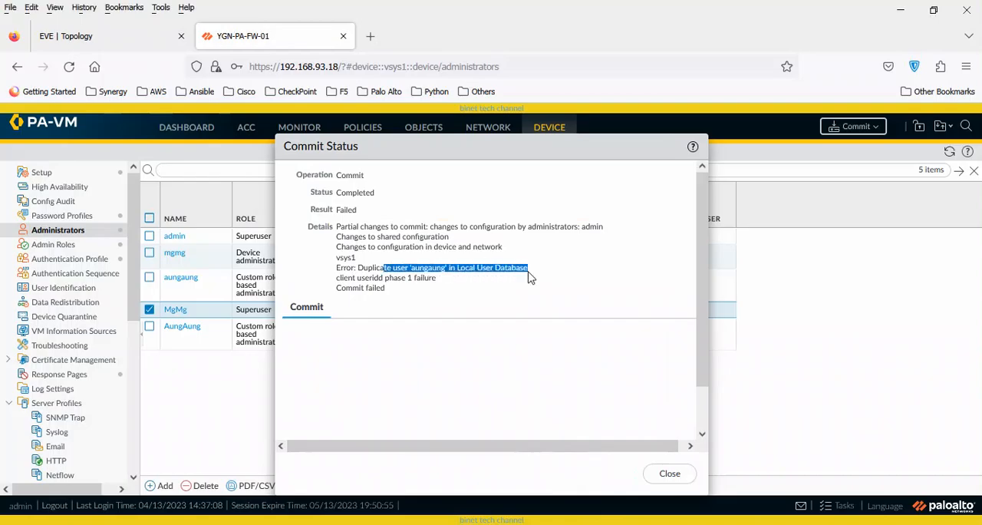
pyautogui.click(452, 281)
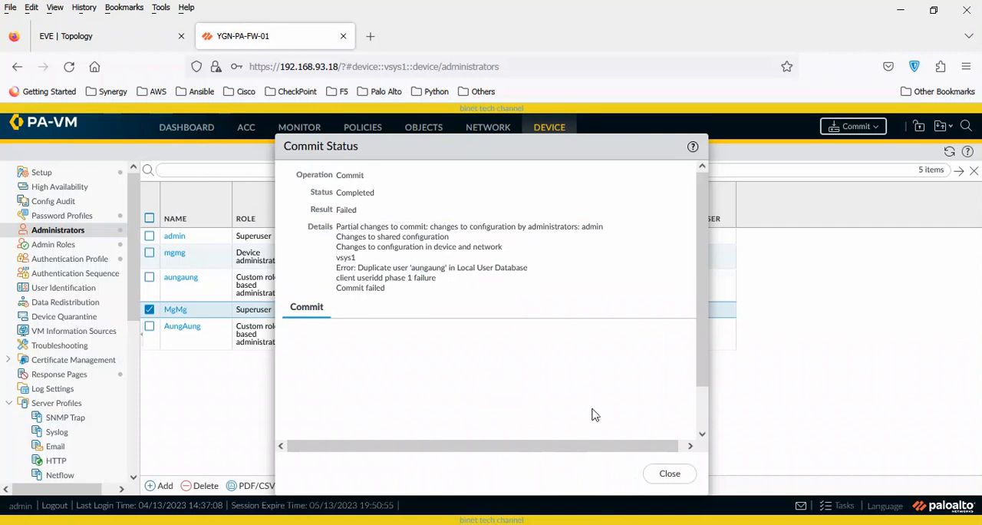
pyautogui.click(670, 474)
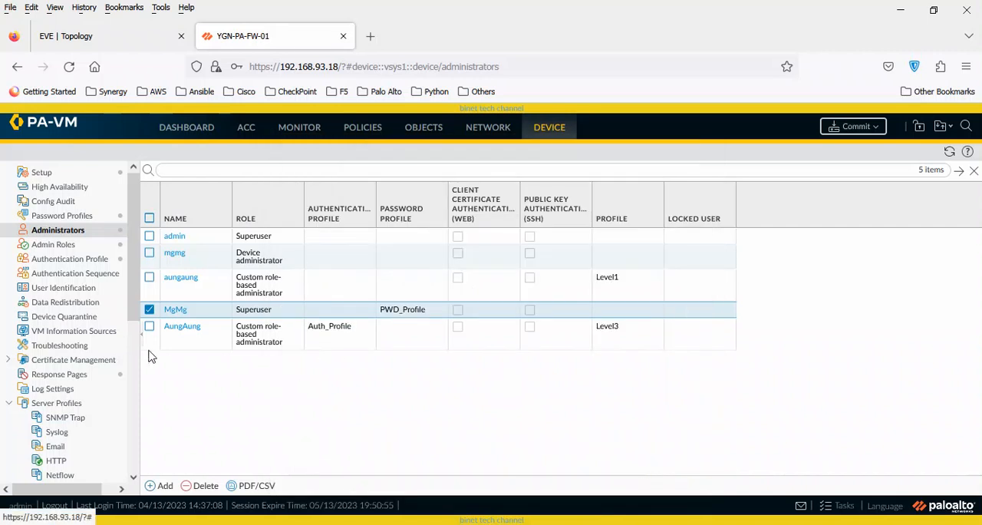
# Check the entries in the local user database and the settings of the Level3 administrator for a duplicate user.
pyautogui.moveTo(138, 317); pyautogui.dragTo(139, 420)
pyautogui.click(52, 385)
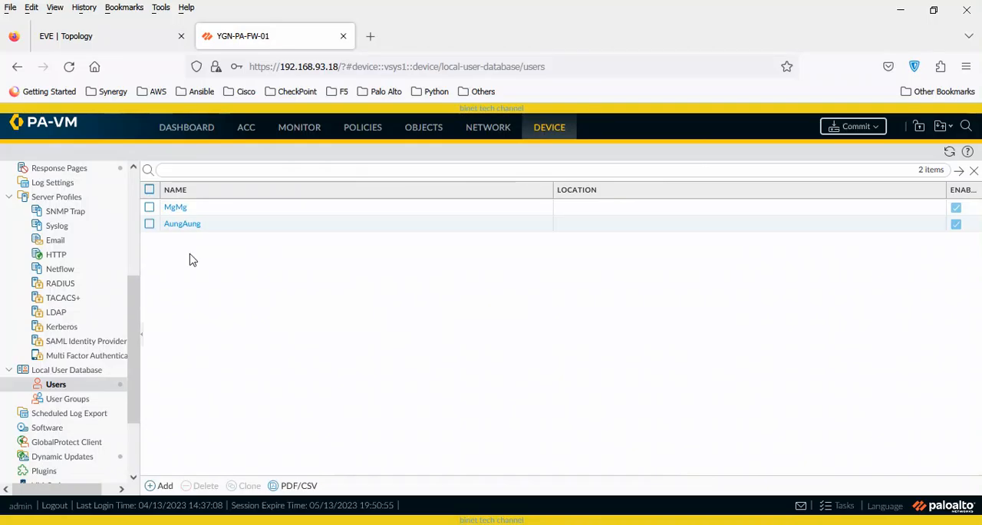
pyautogui.moveTo(136, 349); pyautogui.dragTo(150, 275)
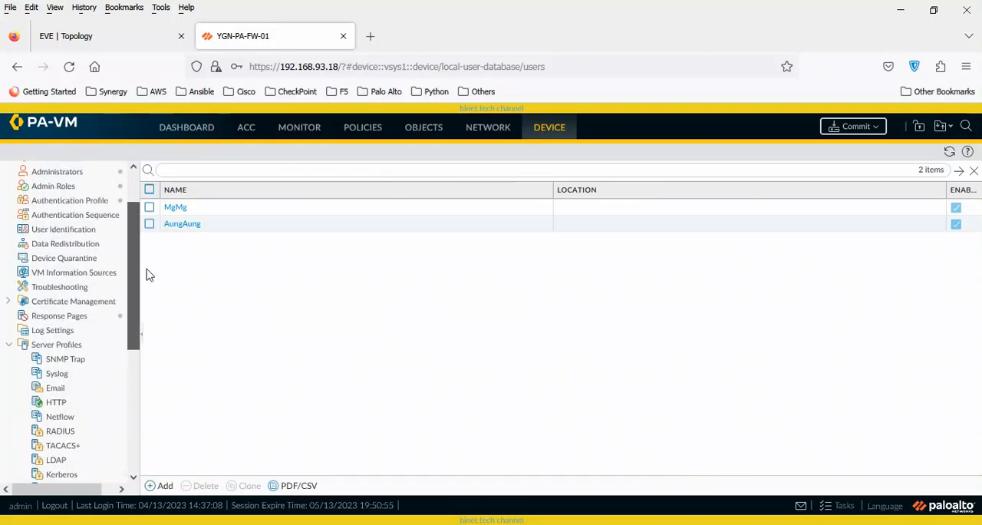
pyautogui.click(57, 178)
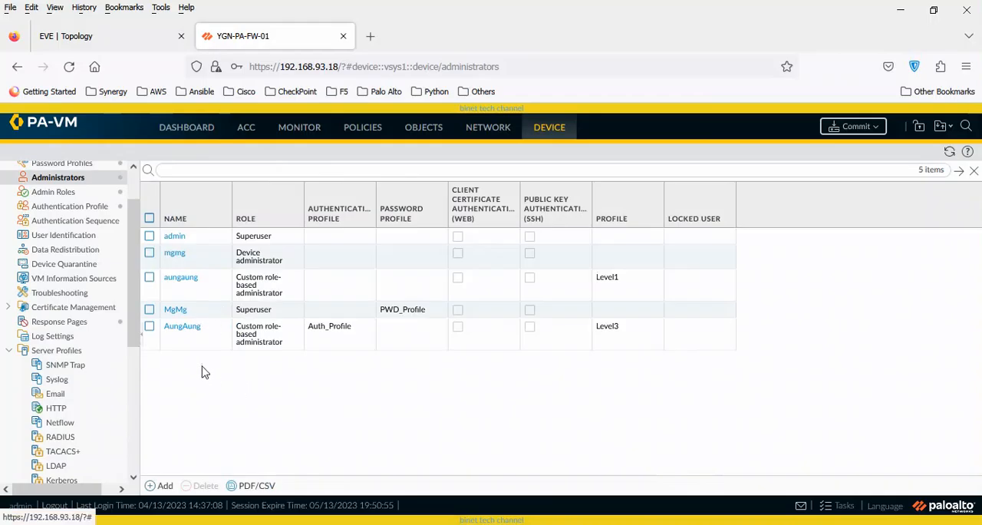
pyautogui.click(183, 328)
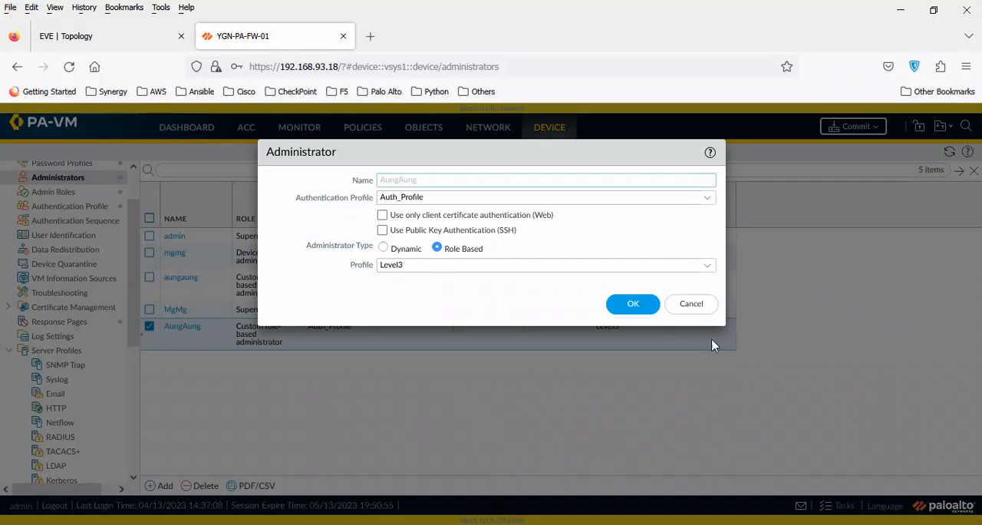
pyautogui.click(691, 304)
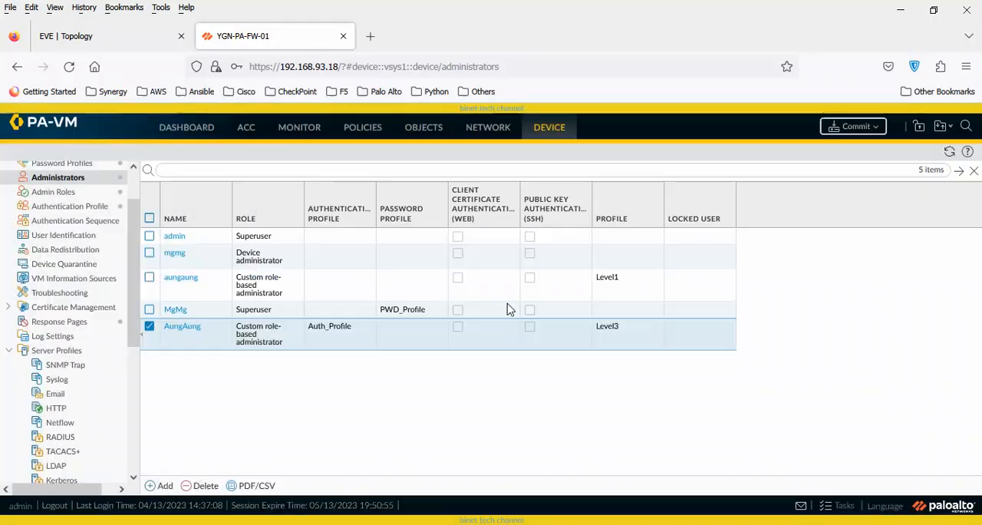
# Delete the custom role-based administrator that uses the Level1 profile and try committing the changes again.
pyautogui.click(149, 327)
pyautogui.click(150, 278)
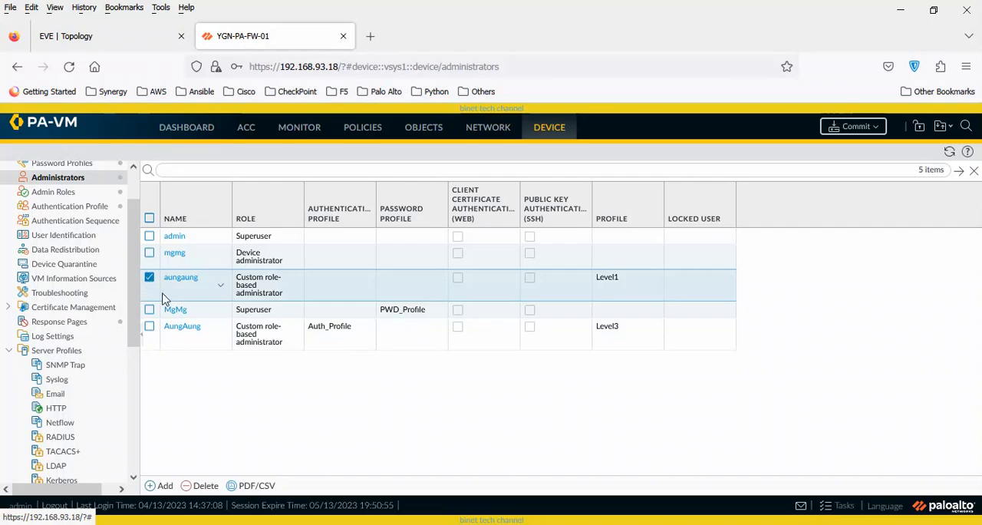
pyautogui.click(199, 487)
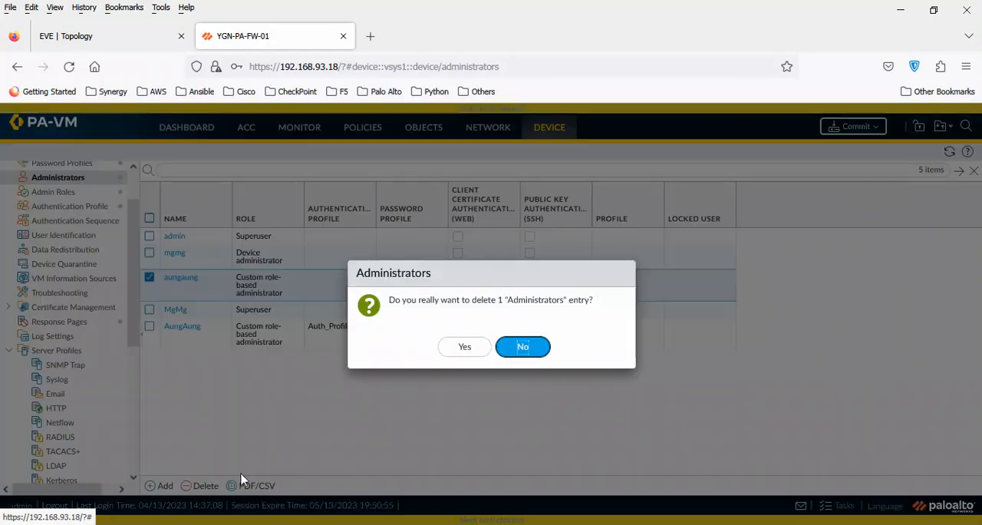
pyautogui.click(468, 349)
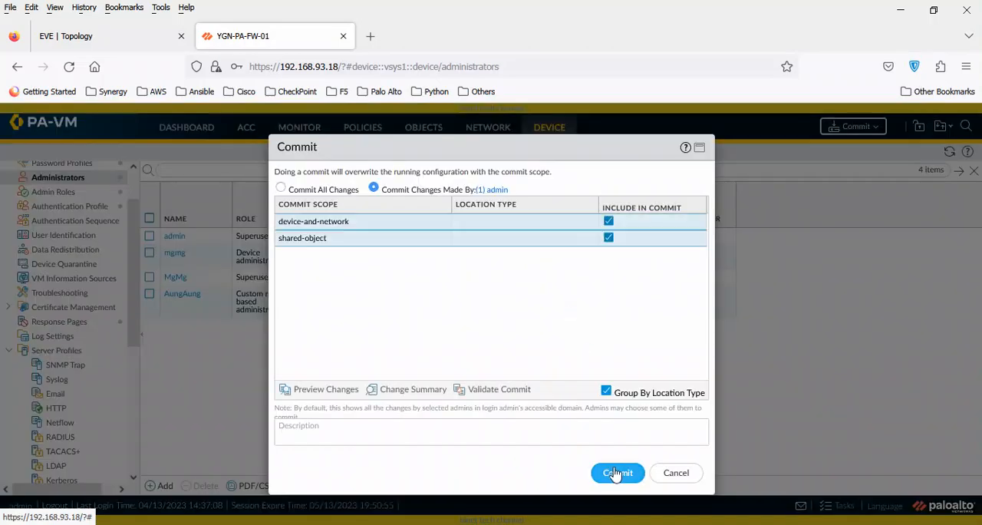
pyautogui.click(616, 472)
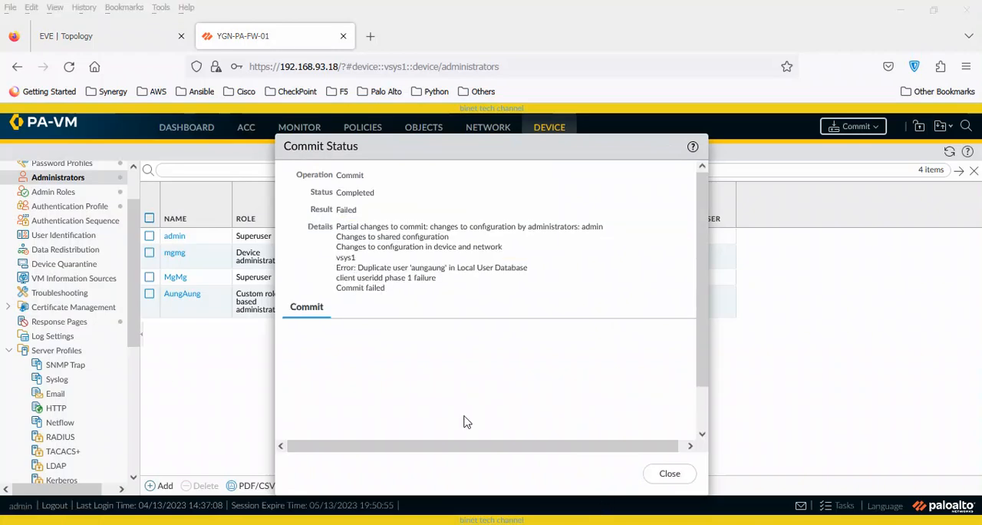
pyautogui.click(670, 474)
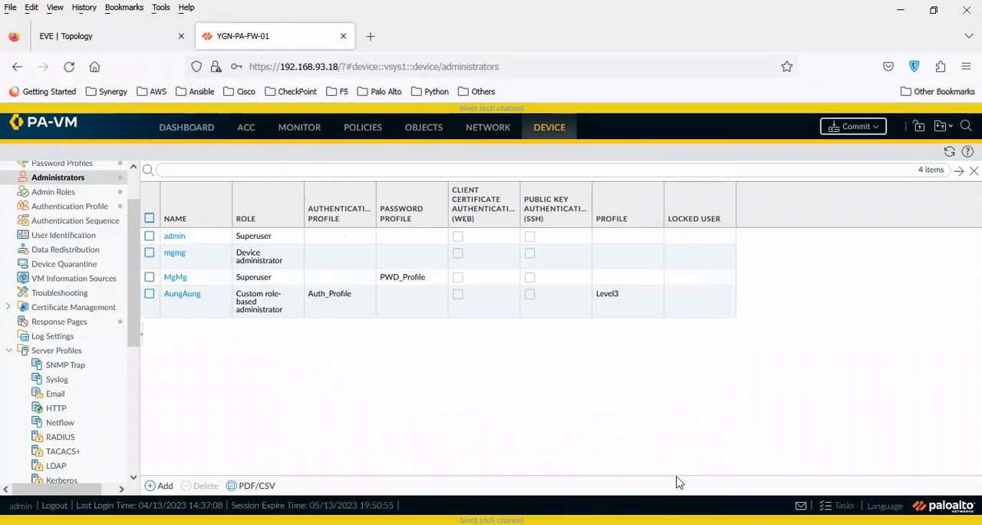
# Re-enter and confirm the password of the second user in the local user database.
pyautogui.click(149, 296)
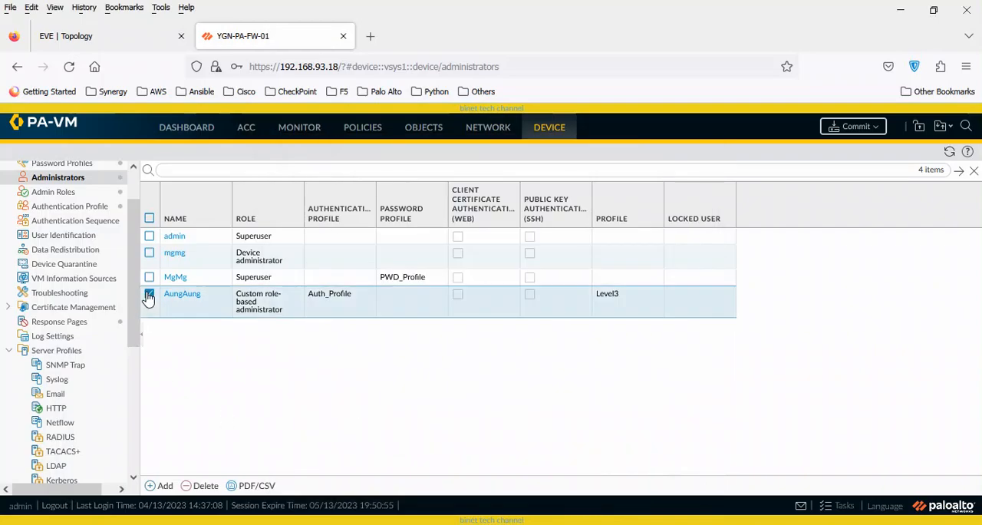
pyautogui.click(149, 299)
pyautogui.scroll(-5, 92, 307)
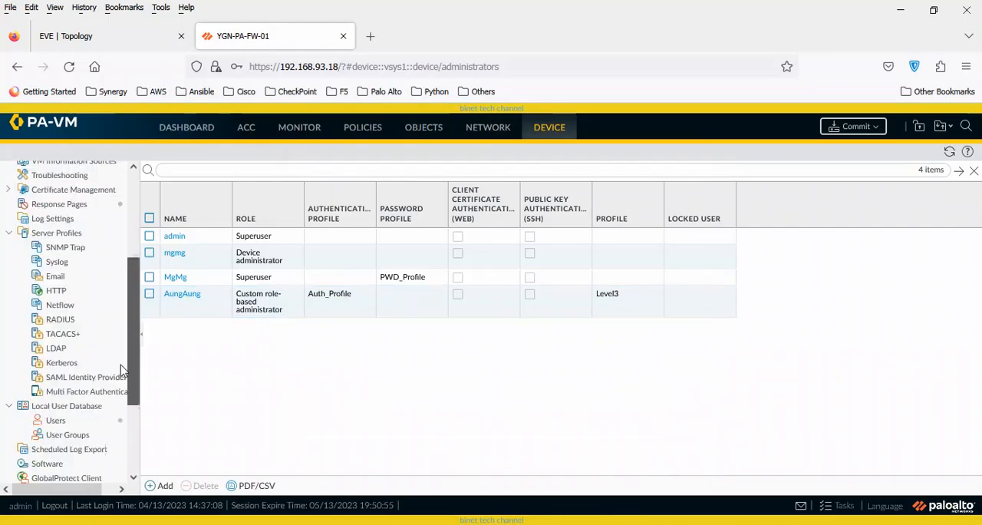
pyautogui.click(64, 371)
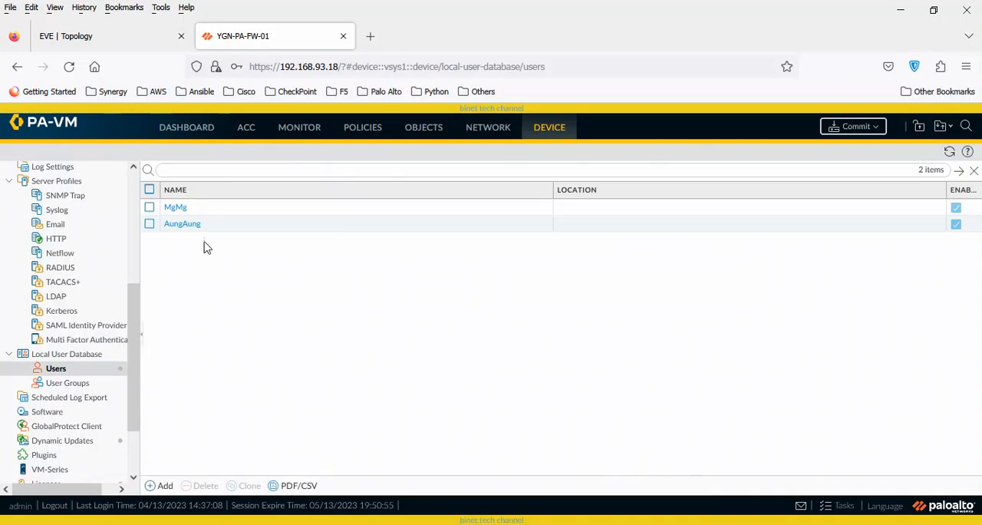
pyautogui.click(185, 225)
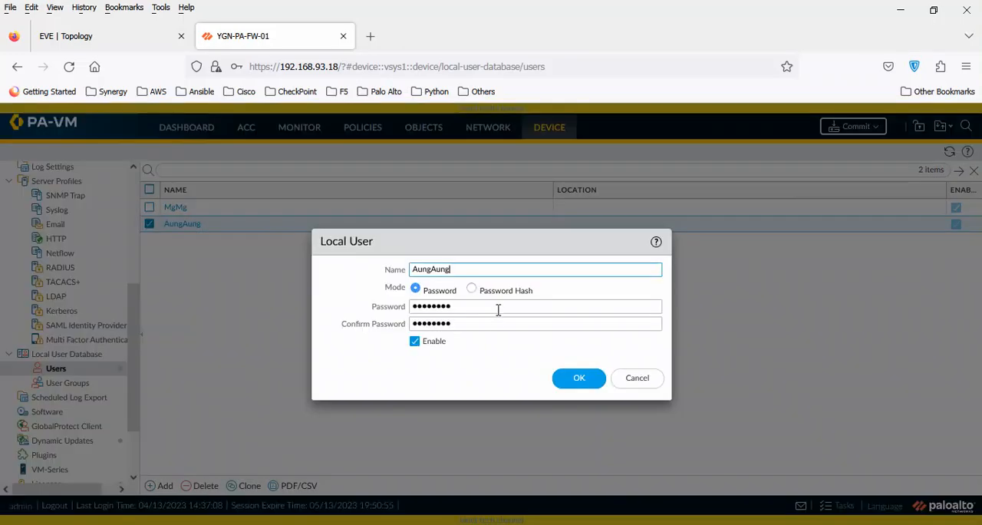
pyautogui.moveTo(498, 306); pyautogui.dragTo(370, 307)
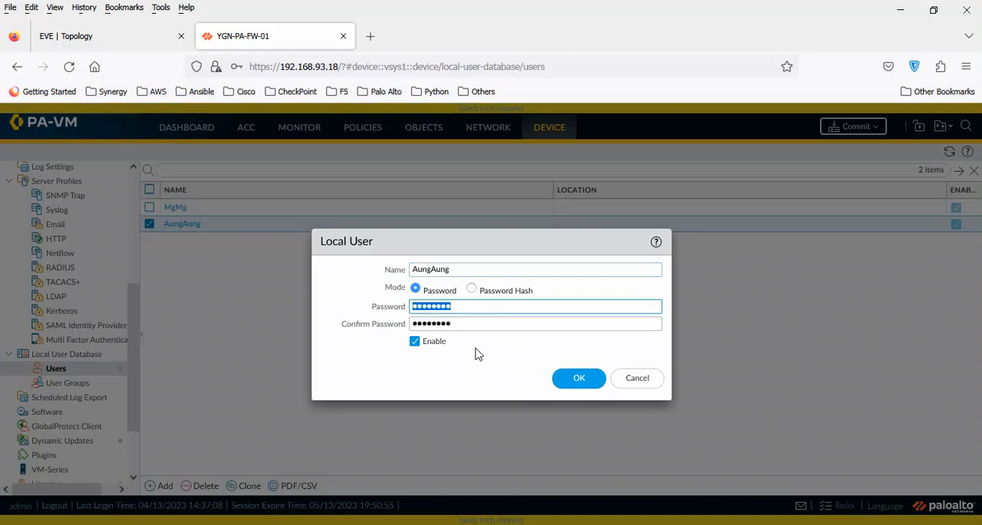
pyautogui.write('p•••••')
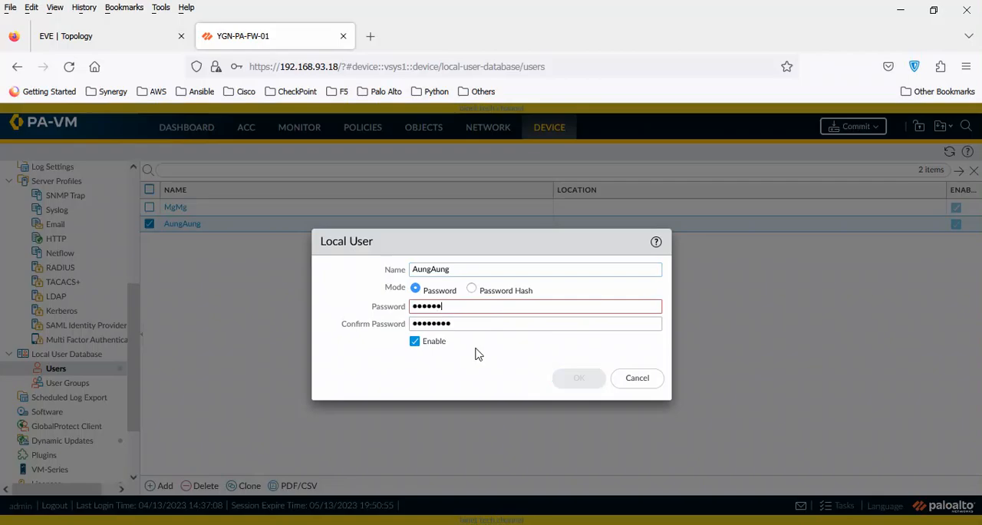
pyautogui.write('••')
pyautogui.press('Tab')
pyautogui.write('••••••')
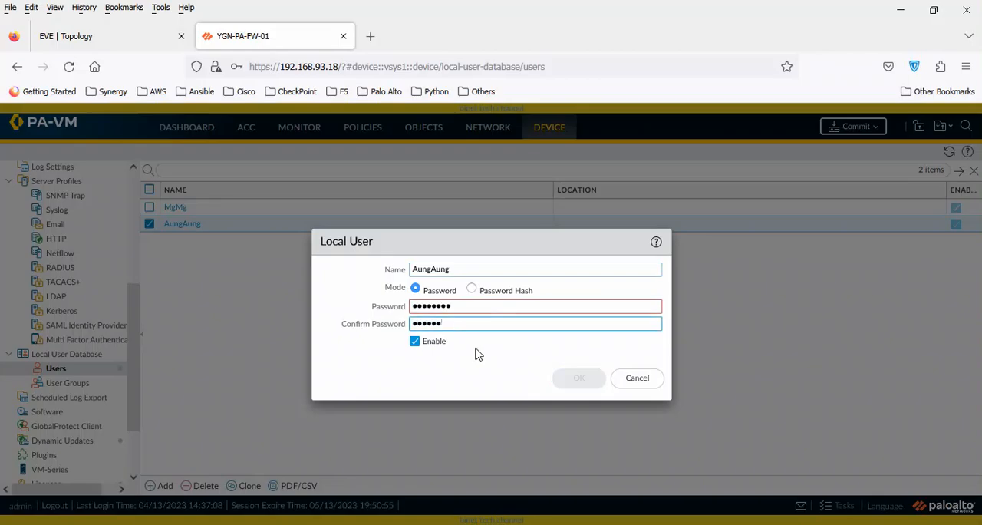
pyautogui.write('••')
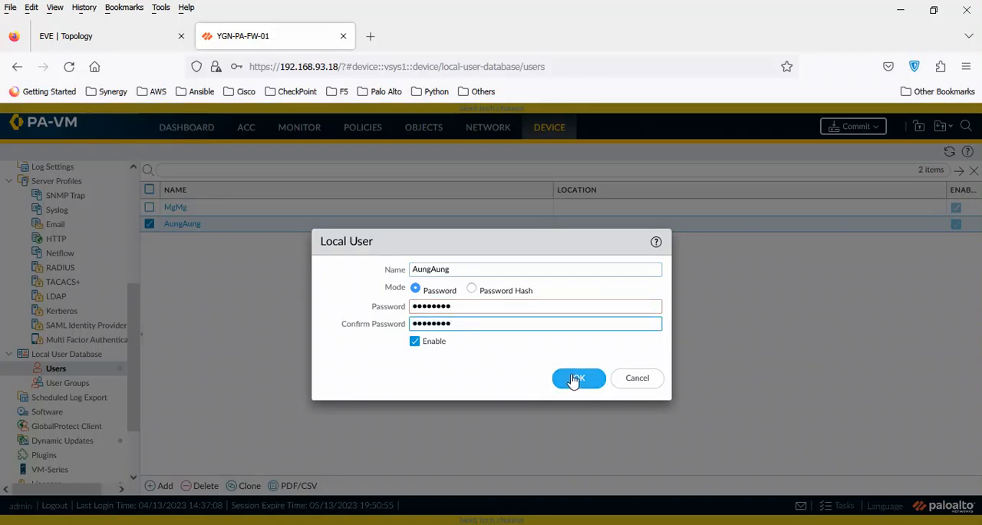
# Rename this local user so it differs from the Level3 administrator's name, and save the entry.
pyautogui.moveTo(467, 268); pyautogui.dragTo(376, 265)
pyautogui.write('Ko')
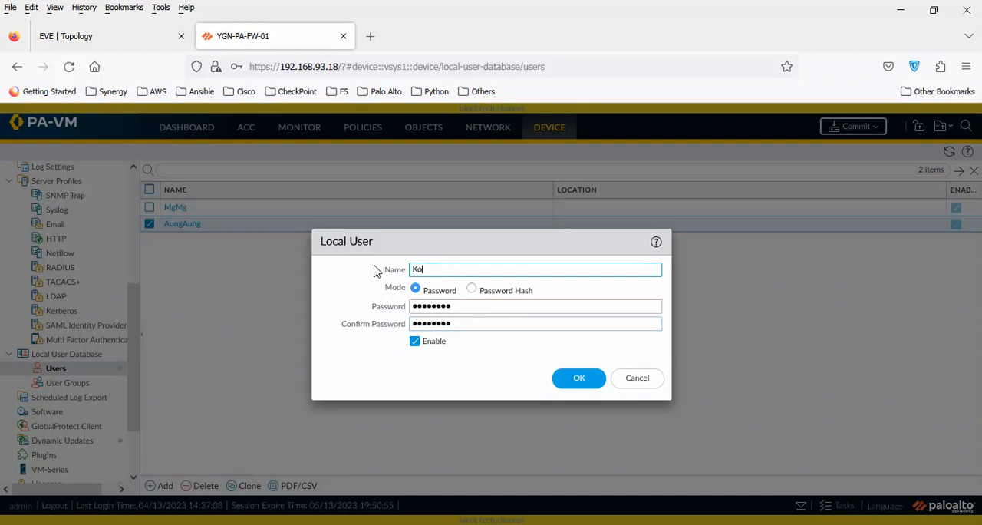
pyautogui.click(586, 379)
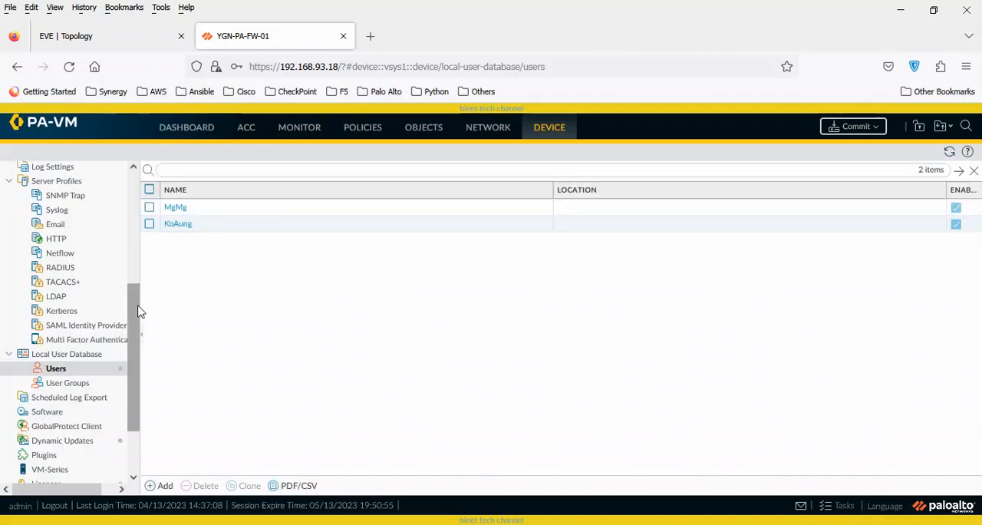
# Delete the custom role-based administrator that uses Auth_Profile and the Level3 profile.
pyautogui.moveTo(140, 311); pyautogui.dragTo(143, 220)
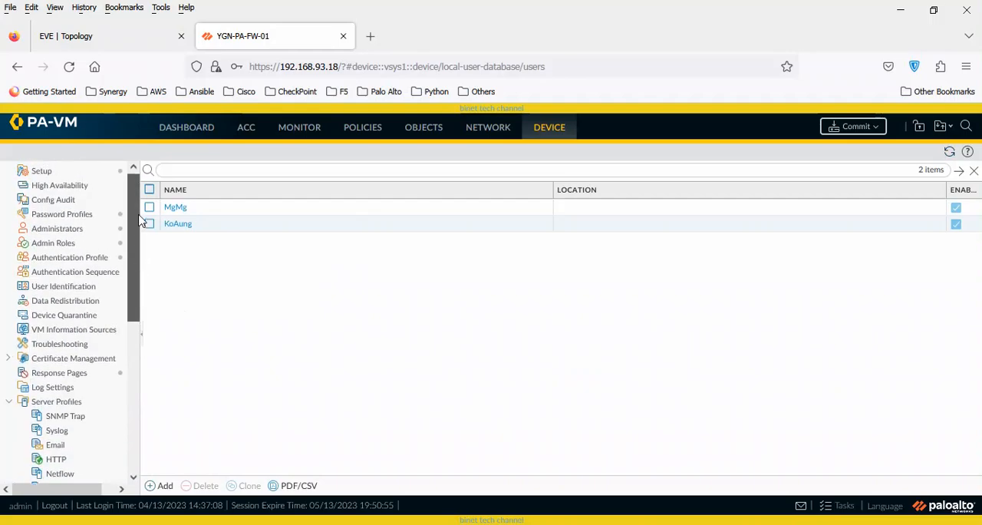
pyautogui.click(79, 231)
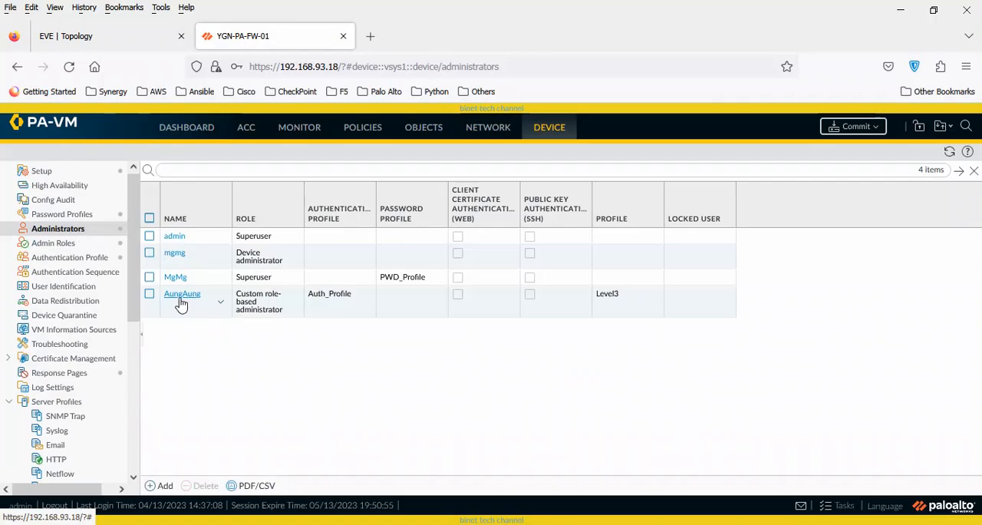
pyautogui.click(182, 300)
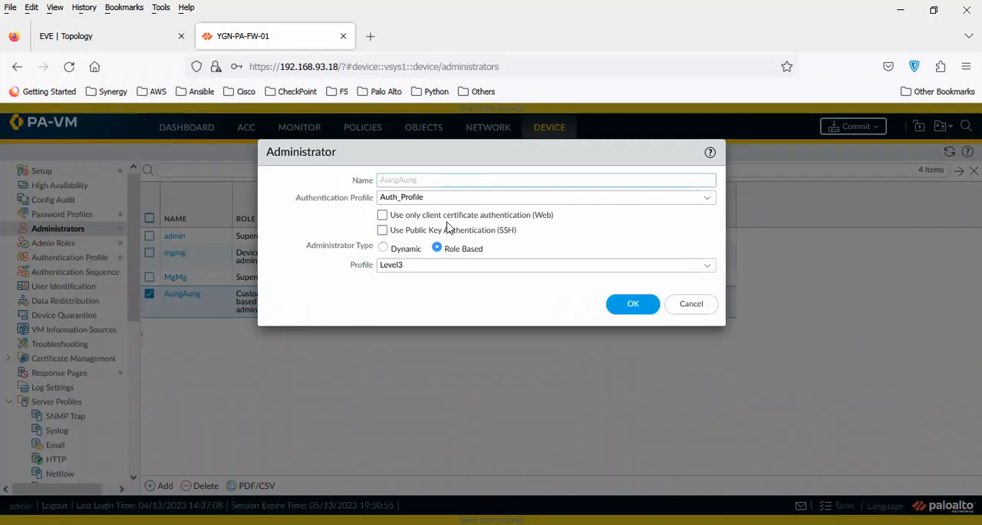
pyautogui.click(645, 307)
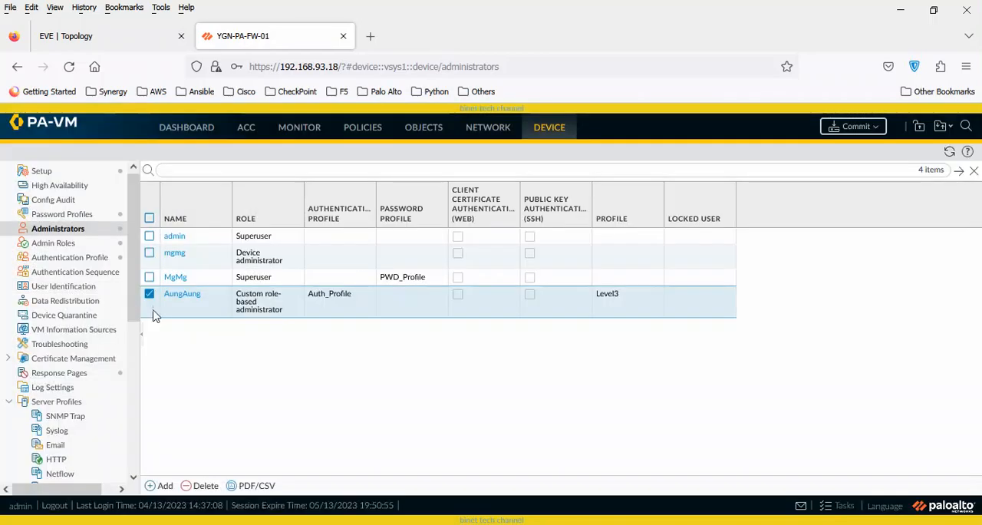
pyautogui.click(202, 487)
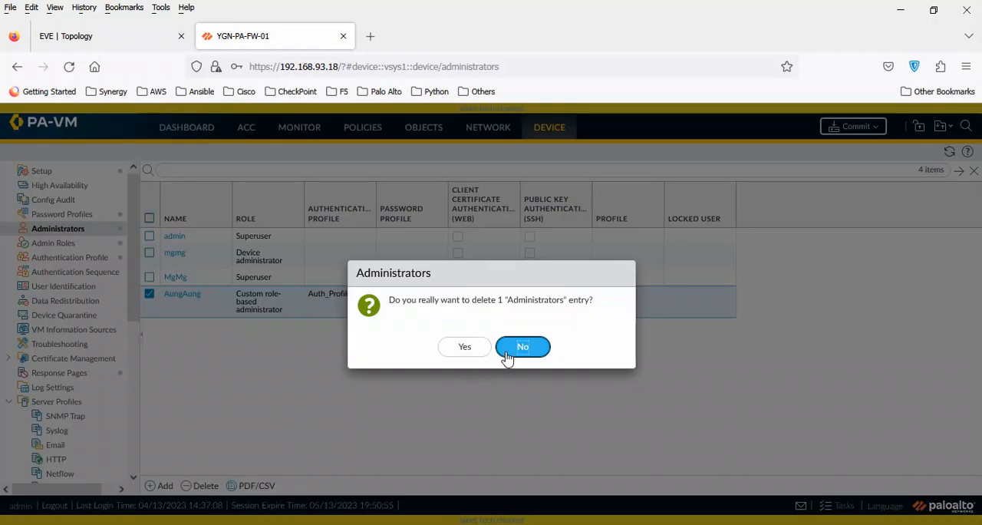
pyautogui.click(466, 350)
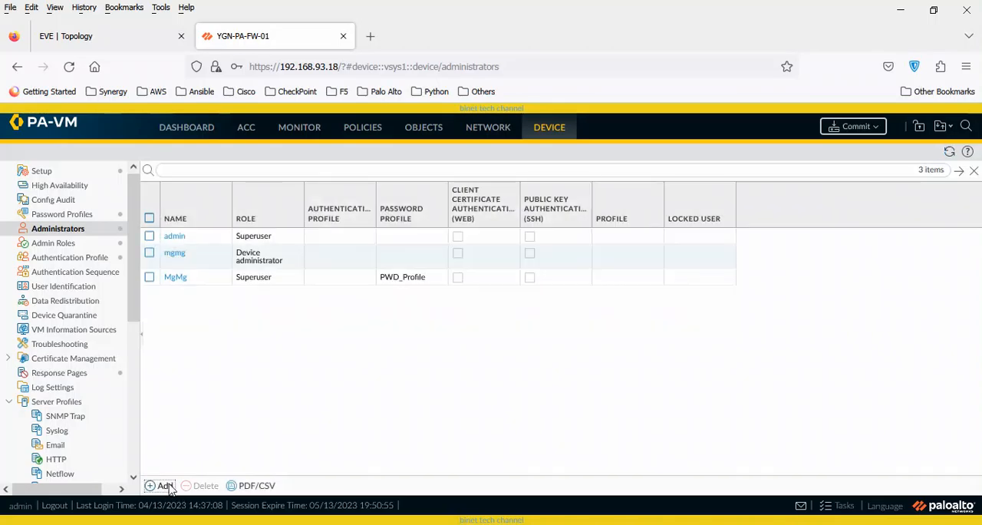
# Add a role-based administrator named after the renamed local user, with authentication profile Auth_Profile and admin role profile Level3.
pyautogui.click(161, 486)
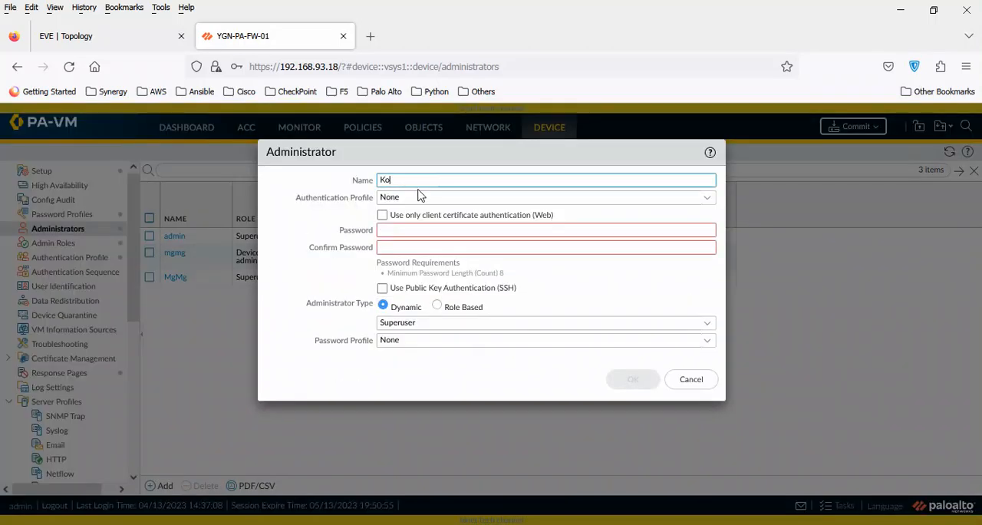
pyautogui.write('KoAung')
pyautogui.click(707, 197)
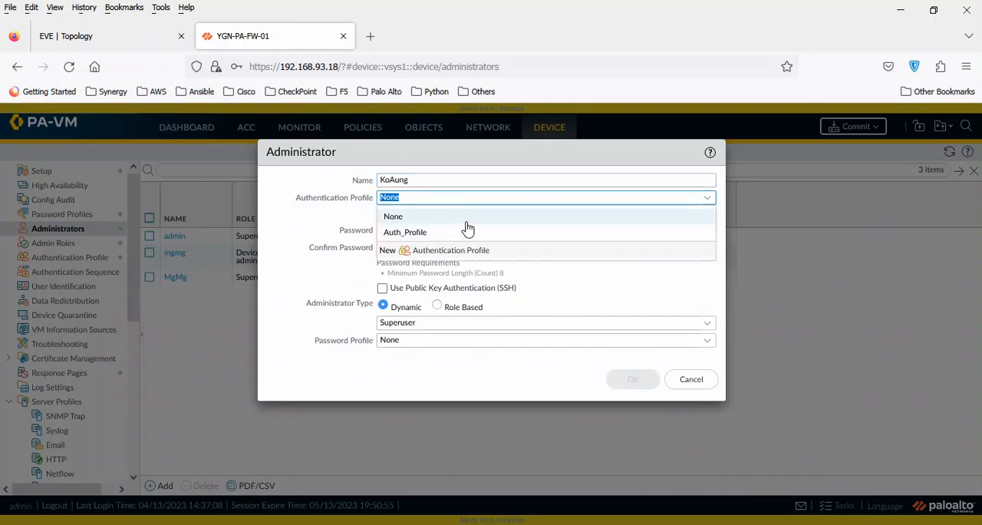
pyautogui.click(431, 232)
pyautogui.moveTo(485, 153); pyautogui.dragTo(524, 244)
pyautogui.click(477, 339)
pyautogui.click(739, 356)
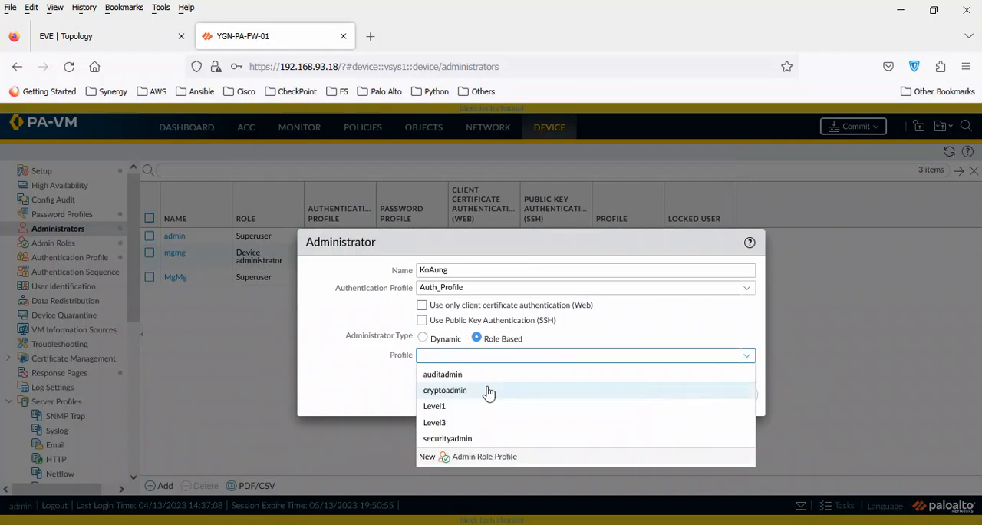
pyautogui.click(451, 422)
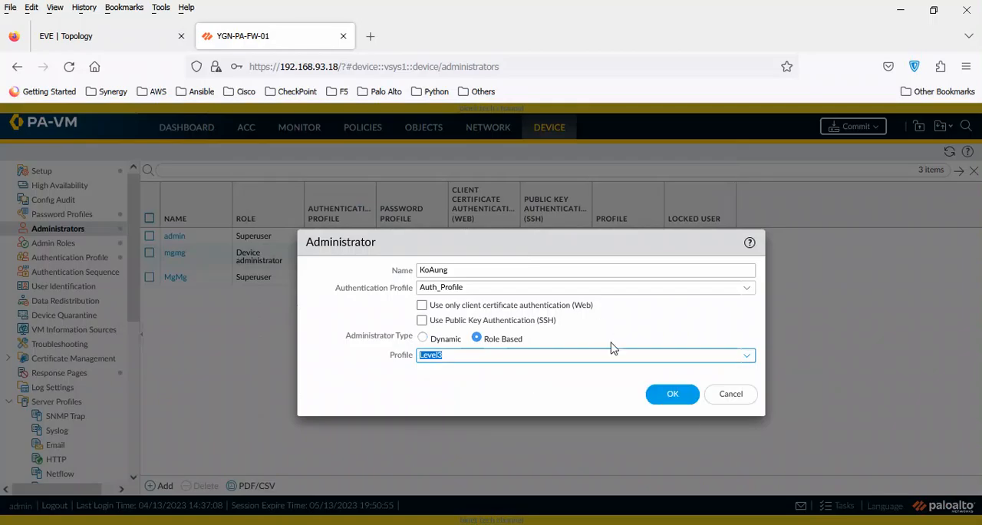
pyautogui.click(675, 394)
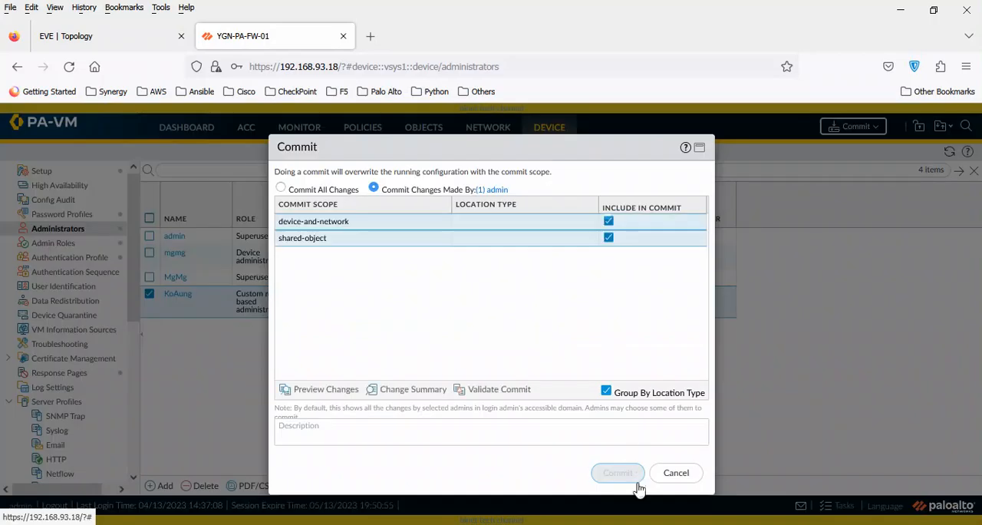
# Commit the device-and-network and shared-object changes made by admin, and close the commit status.
pyautogui.click(618, 471)
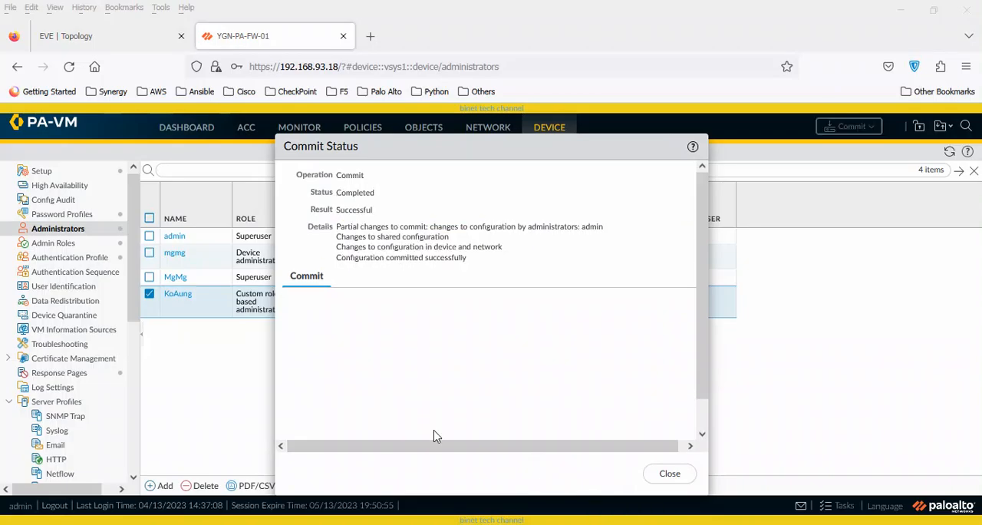
pyautogui.click(667, 475)
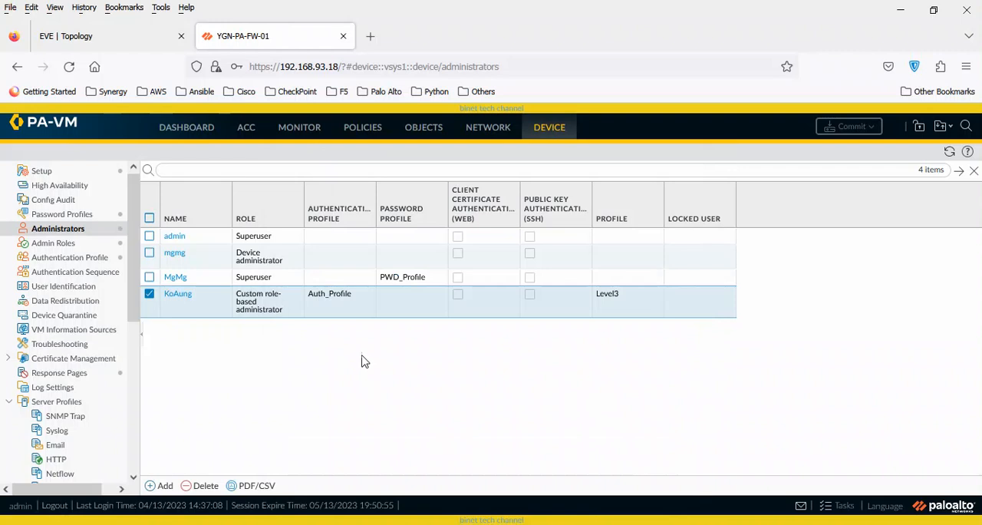
pyautogui.click(152, 297)
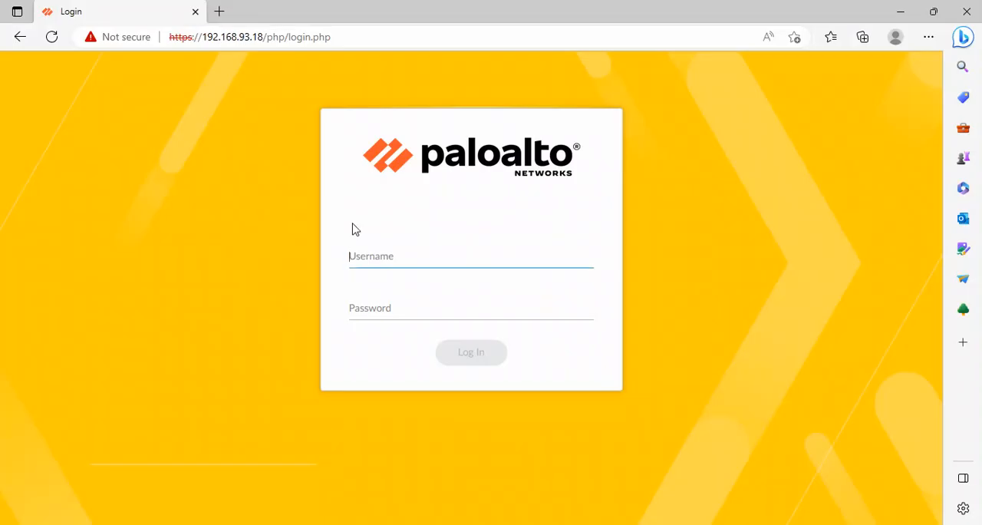
# Switch to the firewall login page in Microsoft Edge and log in with the PWD_Profile superuser's username and password.
pyautogui.write('MM')
pyautogui.press('Tab')
pyautogui.write('****')
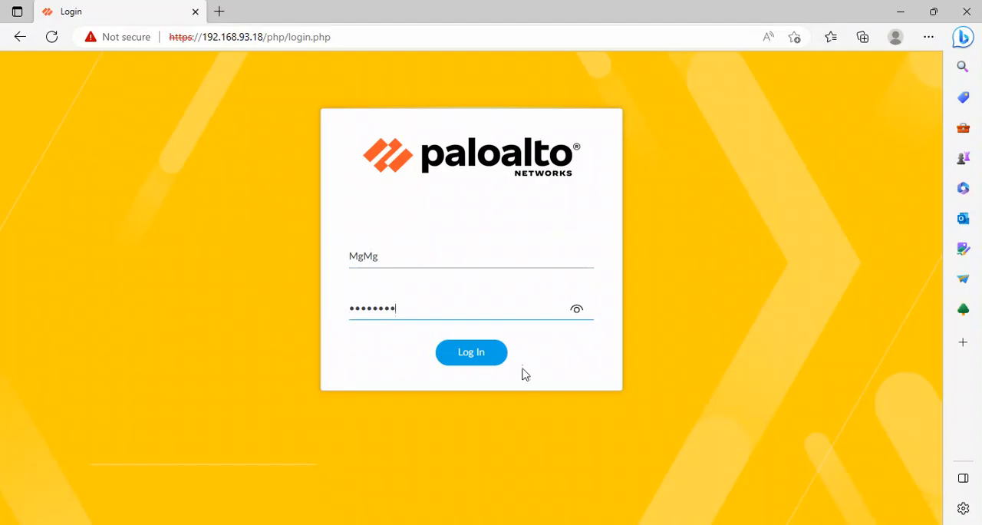
pyautogui.click(485, 358)
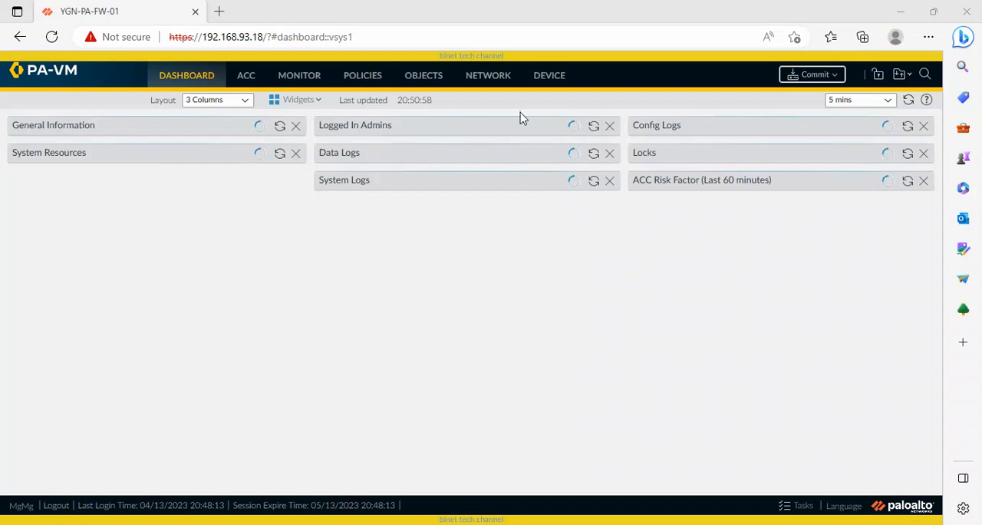
# View the device administrators page in the superuser session, and log out to return to the login form.
pyautogui.click(559, 84)
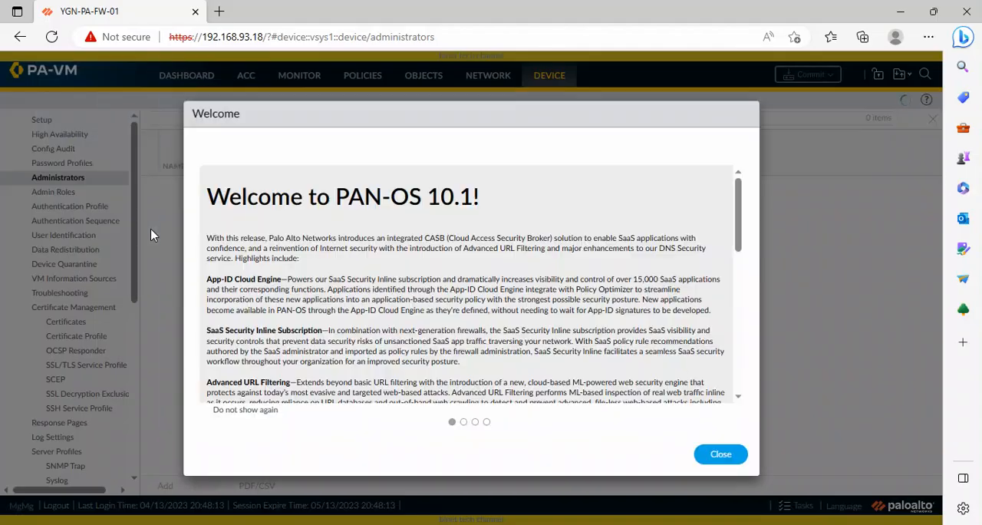
pyautogui.click(719, 456)
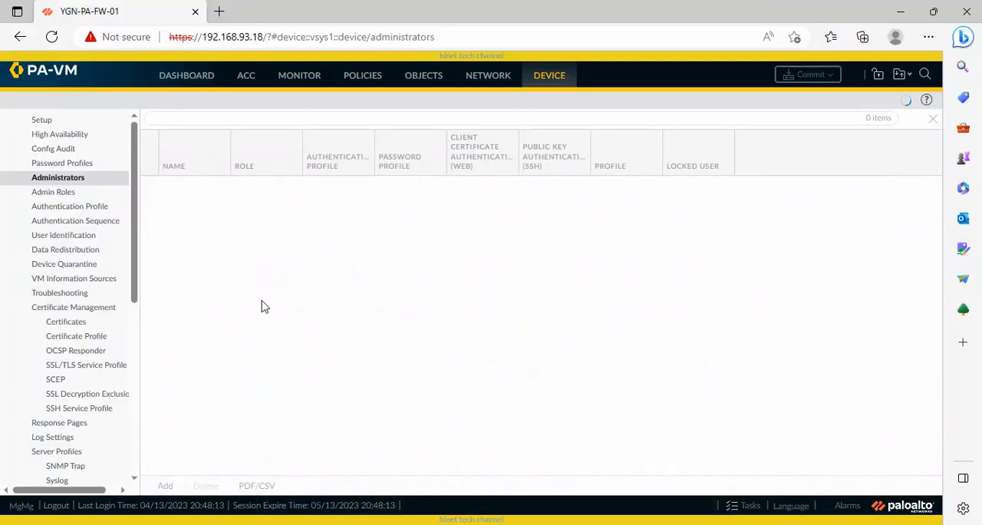
pyautogui.click(54, 506)
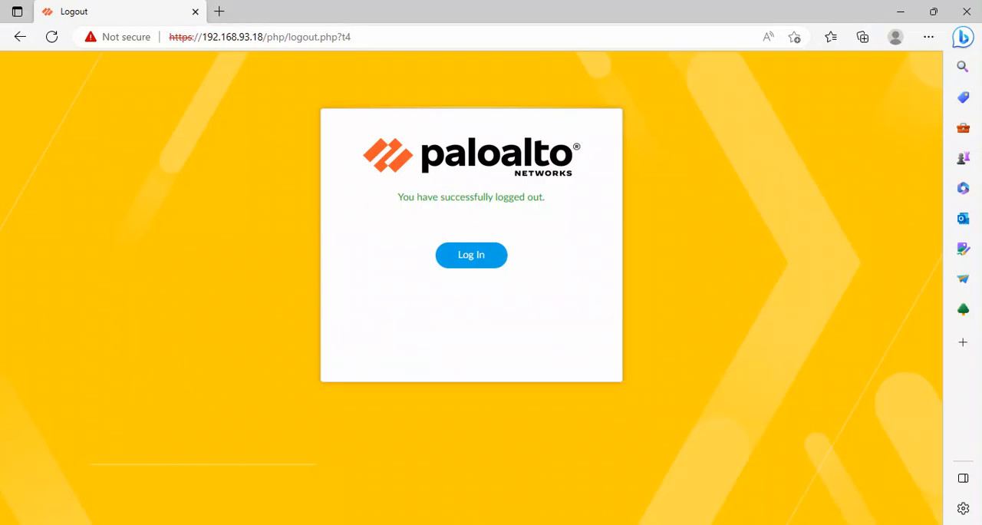
pyautogui.click(470, 259)
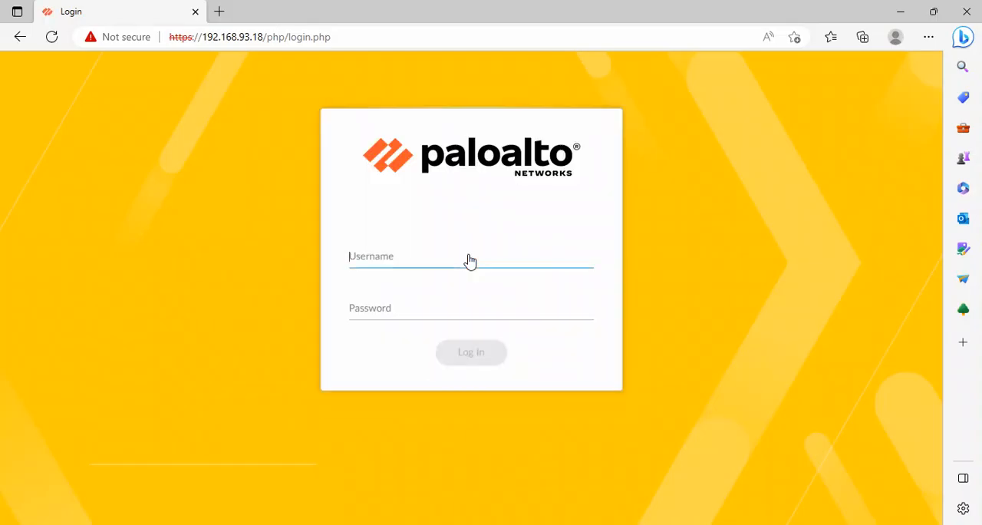
# Try to log in with the new Level3 administrator's username and password.
pyautogui.write('KoAung')
pyautogui.press('Tab')
pyautogui.write('****')
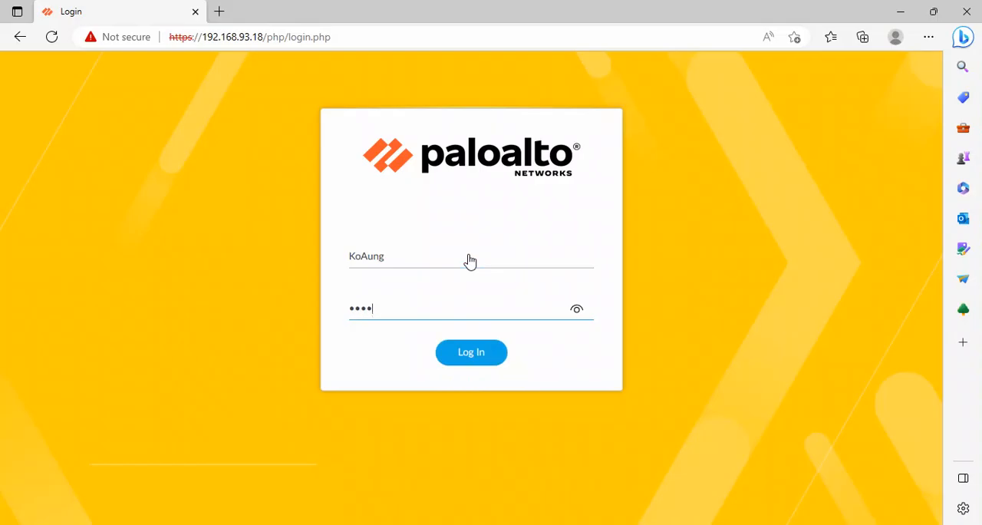
pyautogui.click(473, 356)
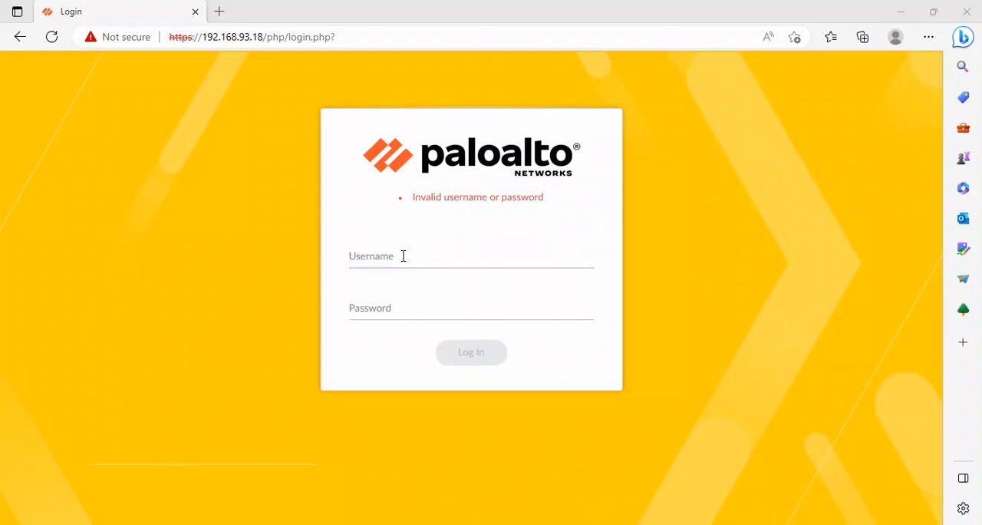
# Re-enter the Level3 administrator's username and password and submit the login again.
pyautogui.click(403, 256)
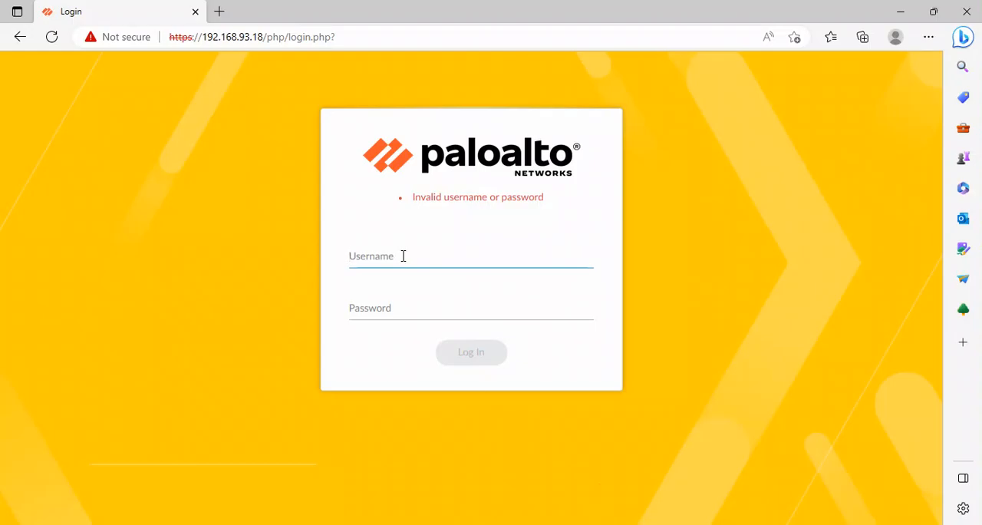
pyautogui.write('KoAung')
pyautogui.press('Tab')
pyautogui.write('*****')
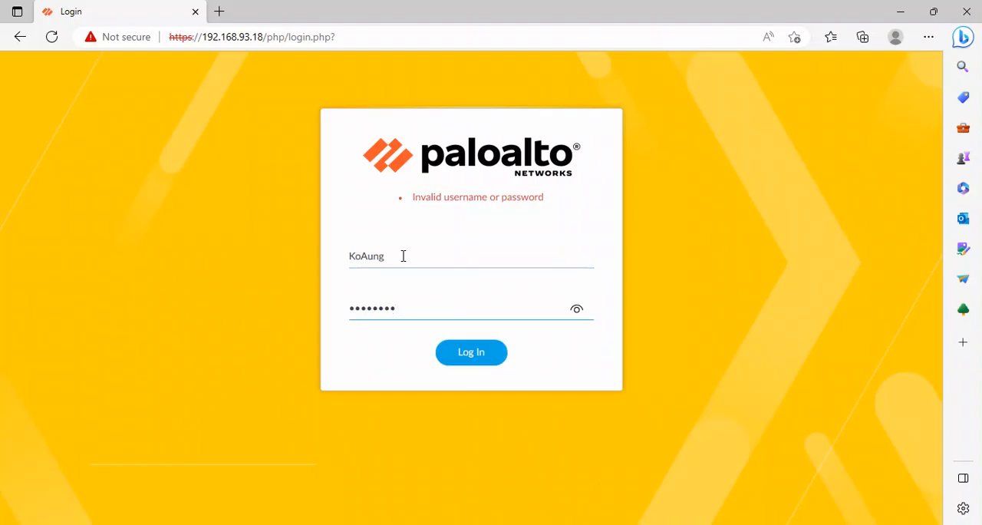
pyautogui.click(469, 359)
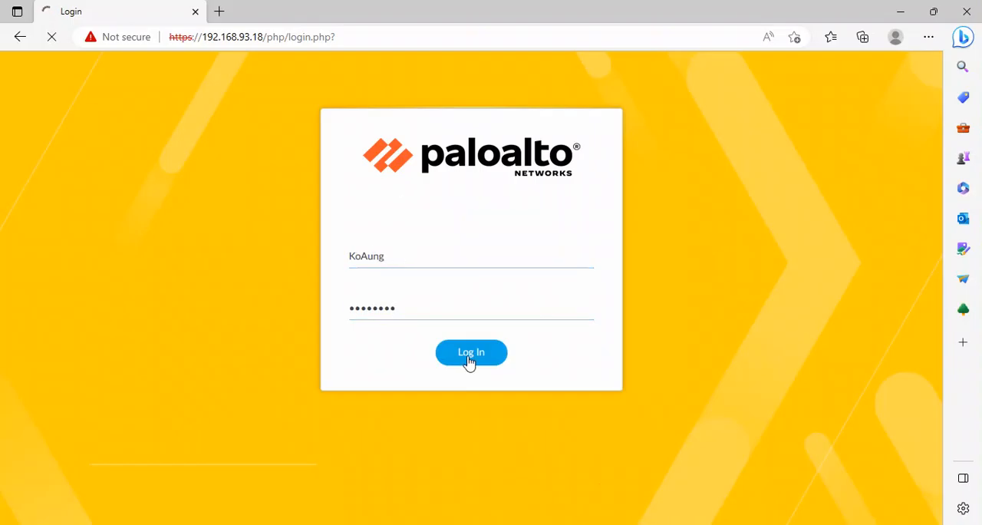
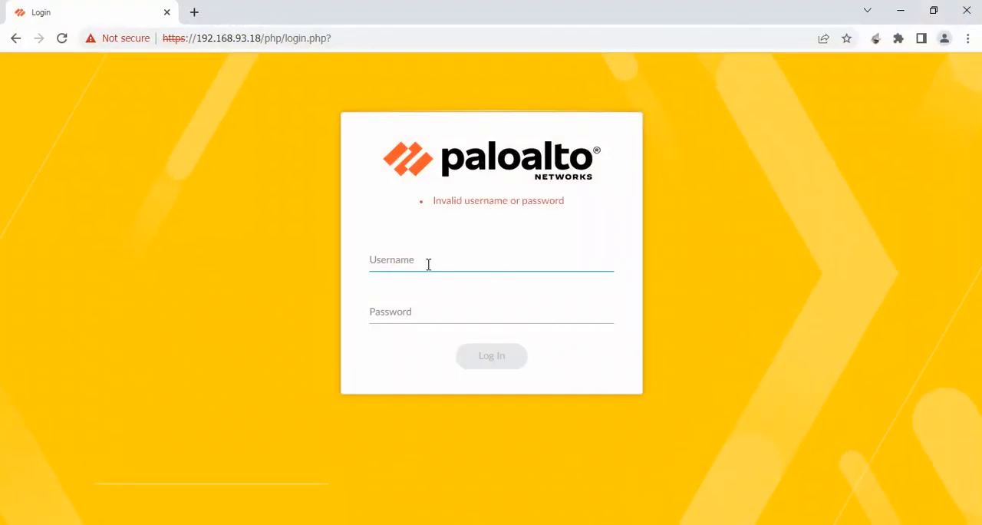
# Fill in the Level3 administrator's username and password on the firewall login form and retry the login.
pyautogui.write('KoAung')
pyautogui.press('Tab')
pyautogui.write('***')
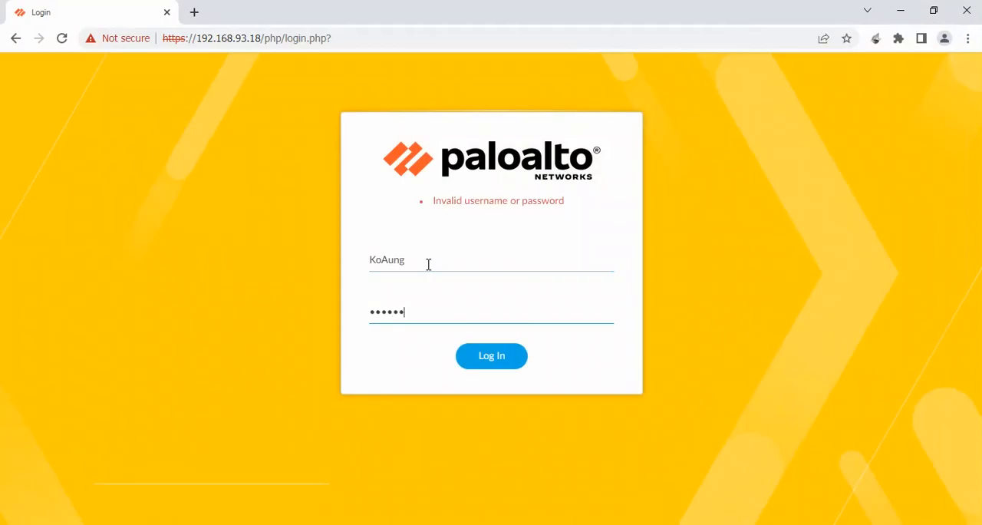
pyautogui.click(498, 360)
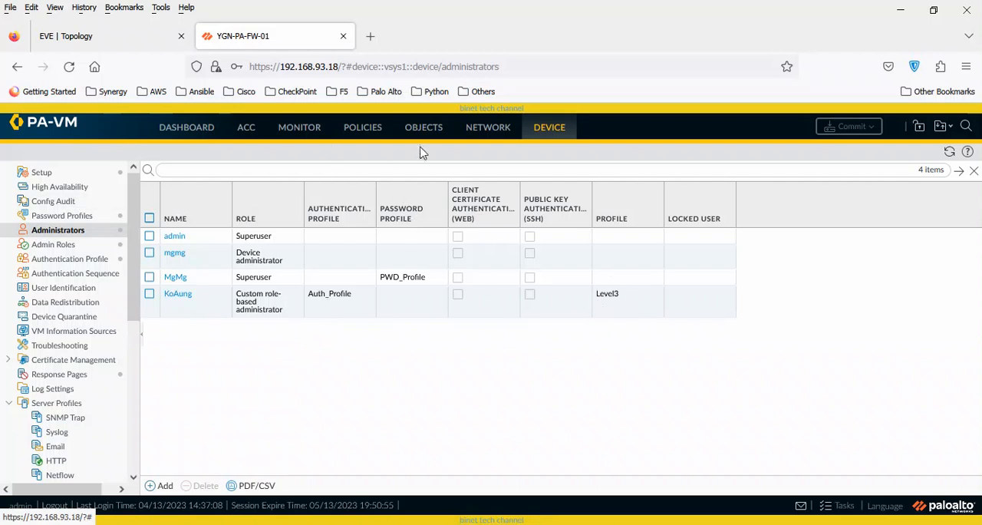
# Review the administrator account and authentication profile changes in the firewall's configuration log, and return to the device administrators page.
pyautogui.click(301, 137)
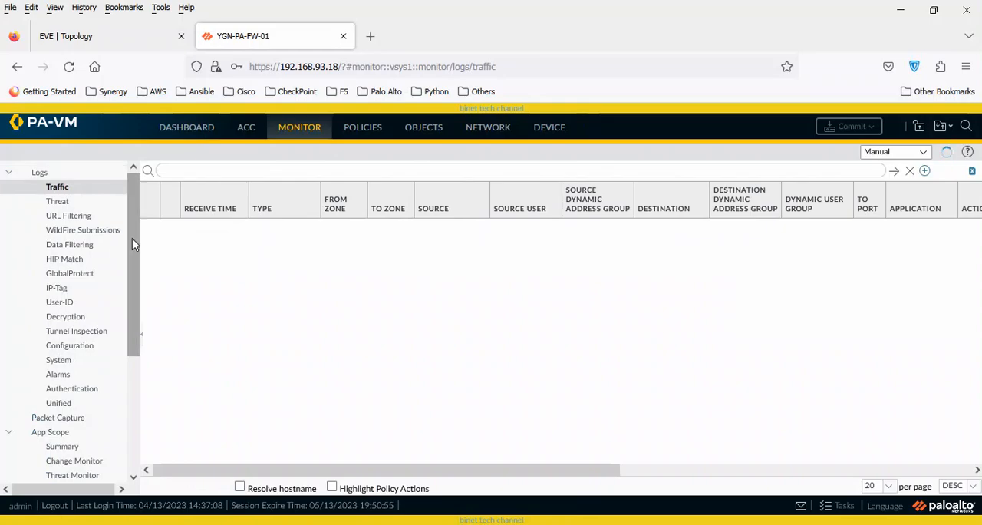
pyautogui.moveTo(132, 238); pyautogui.dragTo(132, 287)
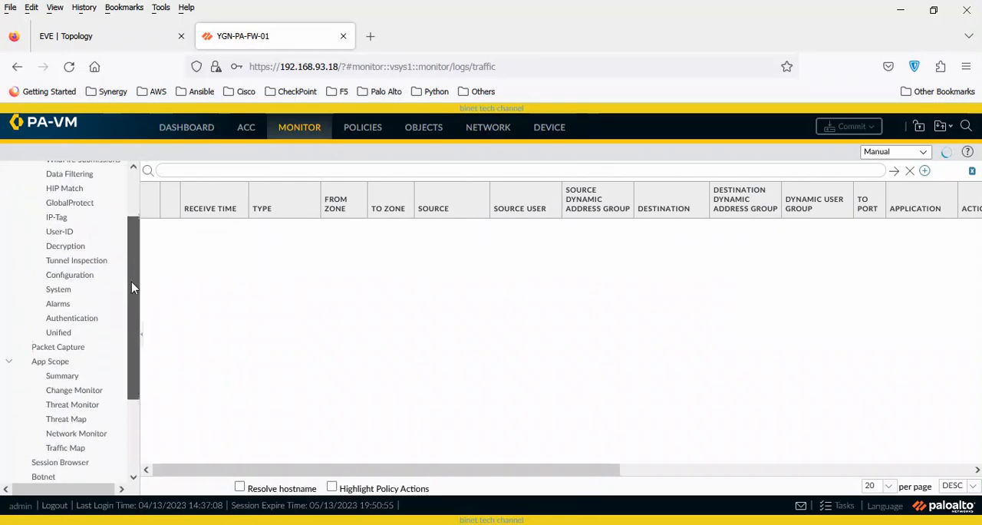
pyautogui.click(86, 282)
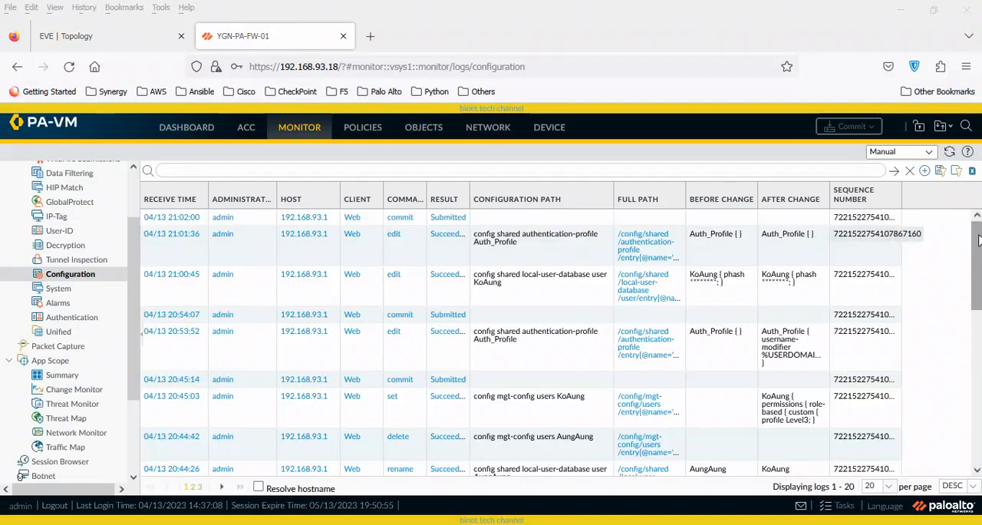
pyautogui.moveTo(978, 241); pyautogui.dragTo(978, 288)
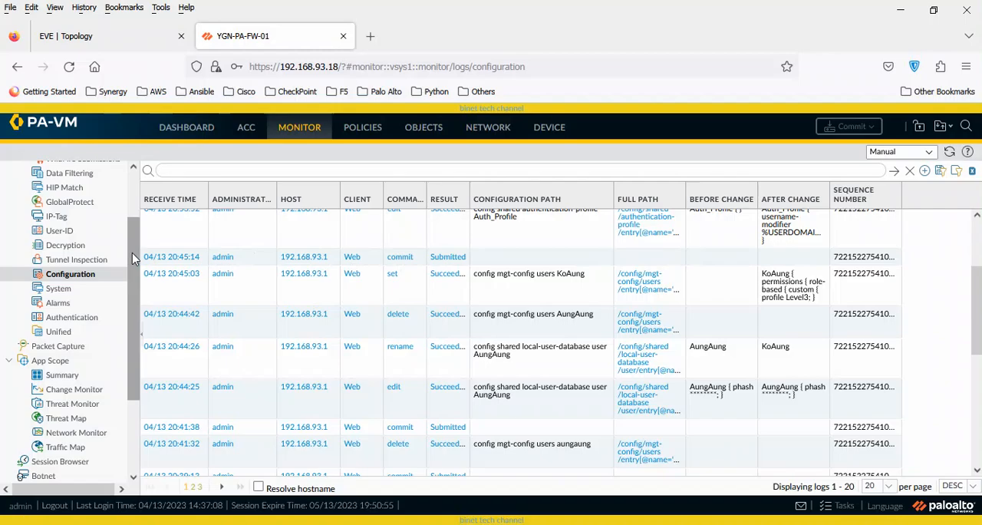
pyautogui.scroll(3, 132, 253)
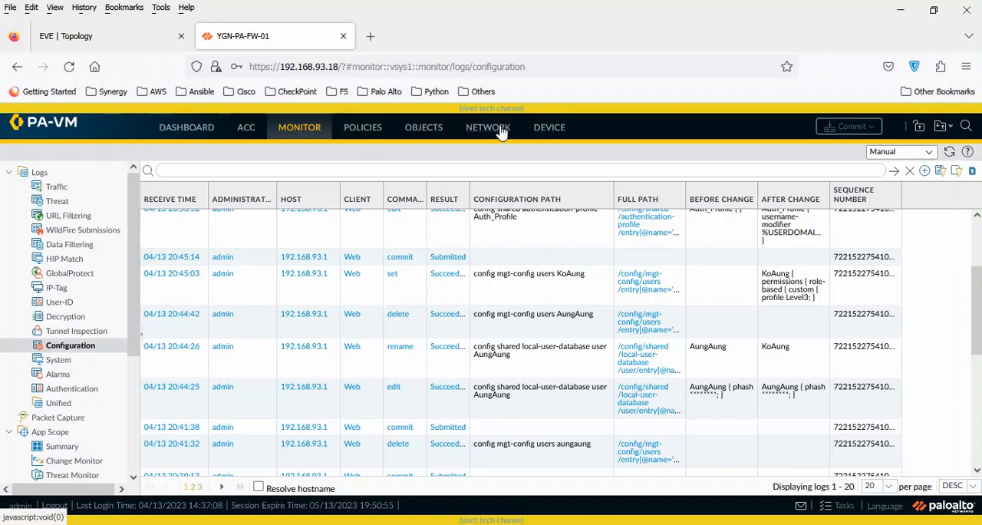
pyautogui.click(561, 136)
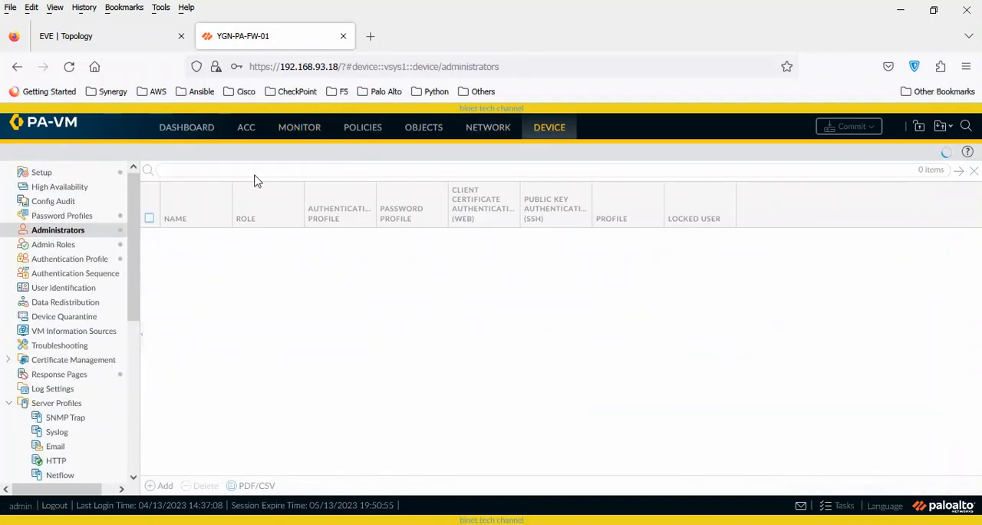